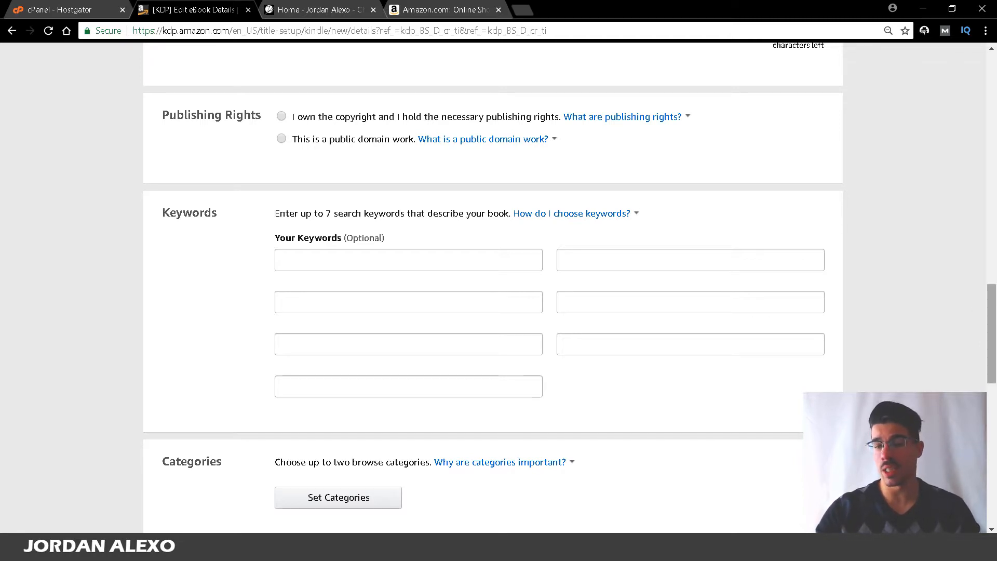
pyautogui.moveTo(994, 326); pyautogui.dragTo(994, 72)
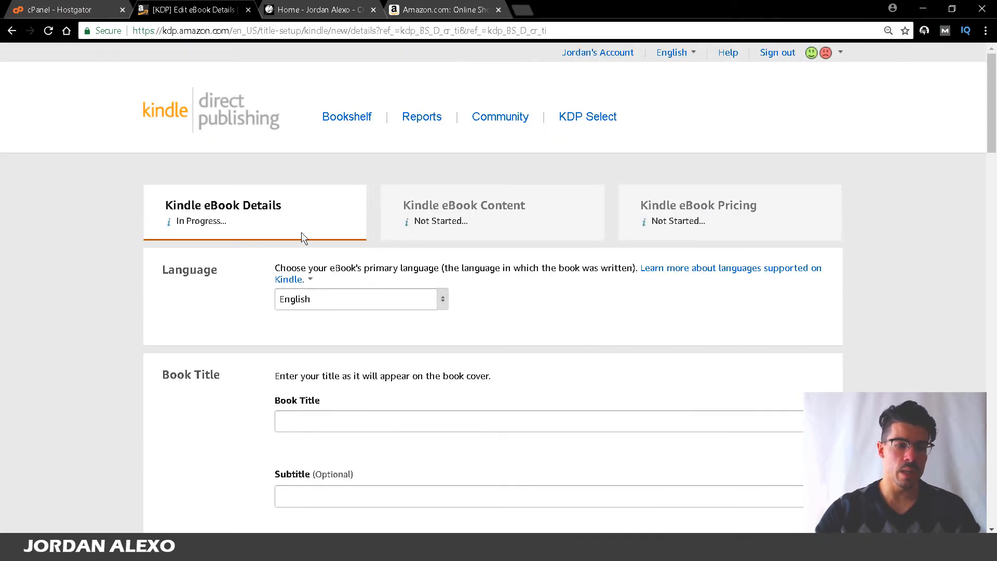
pyautogui.moveTo(995, 131); pyautogui.dragTo(995, 246)
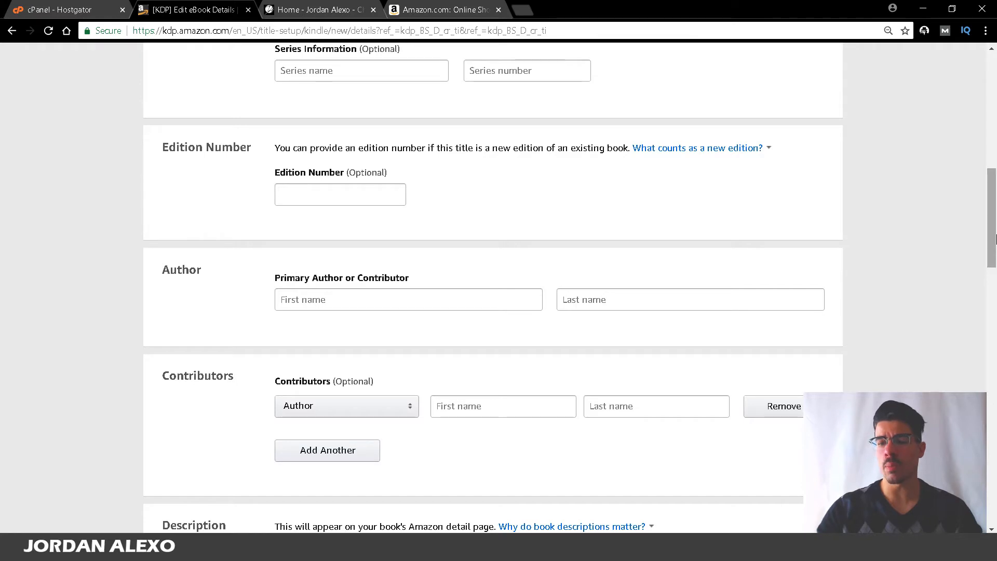
pyautogui.moveTo(995, 237); pyautogui.dragTo(995, 294)
pyautogui.scroll(4, 989, 311)
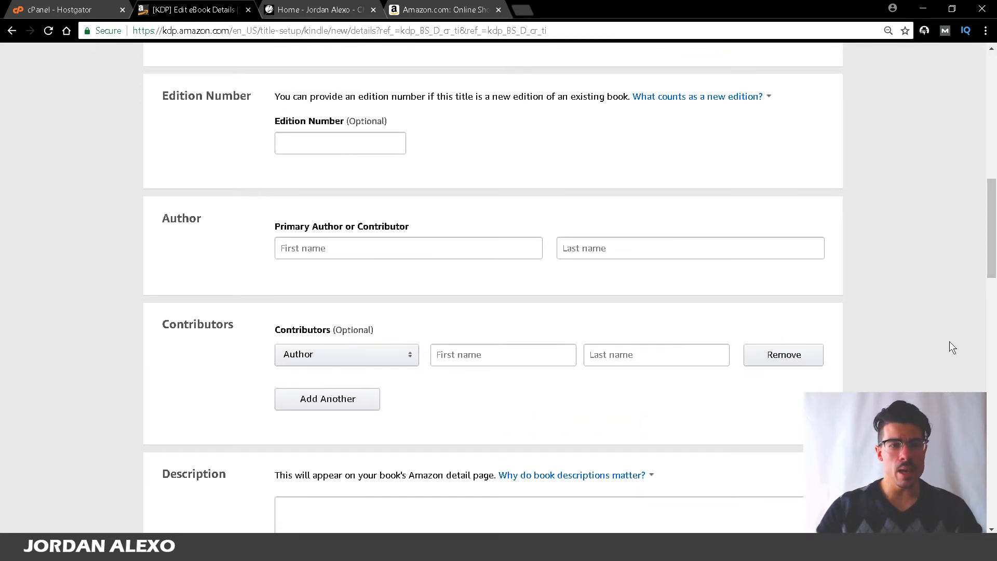
pyautogui.click(341, 9)
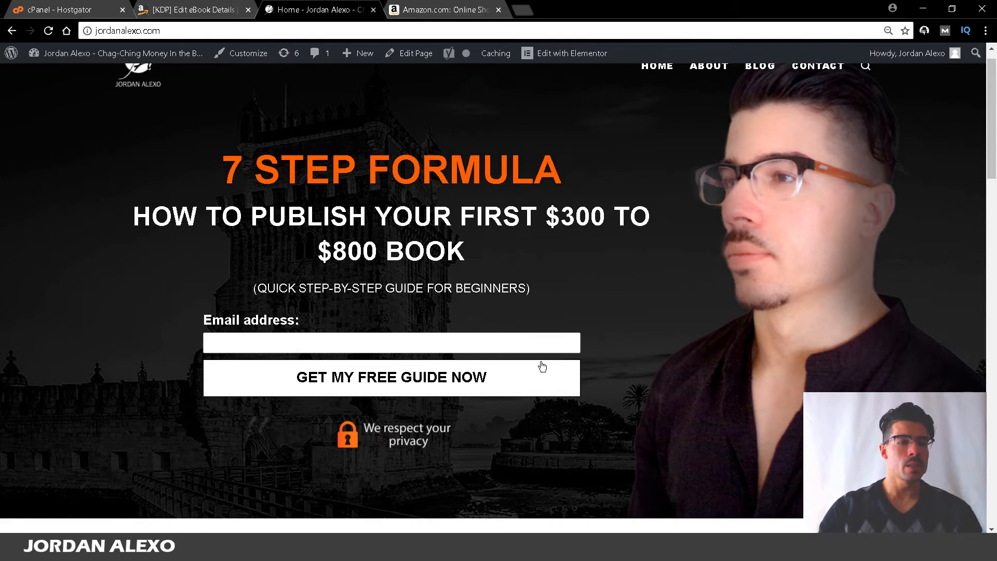
pyautogui.click(204, 9)
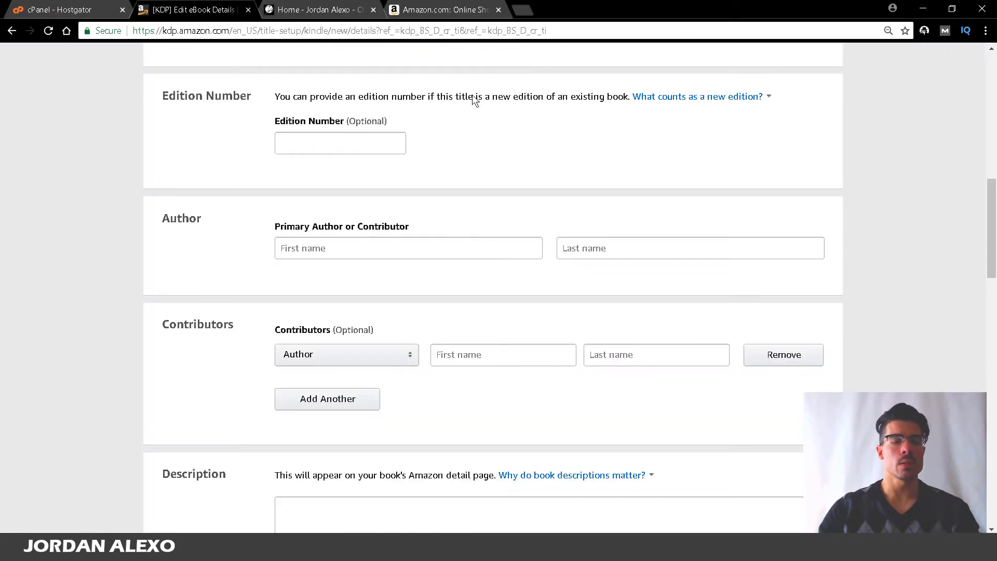
# Step: Enter "Paleo for Beginners" as the book title in the Kindle eBook details
pyautogui.scroll(15, 960, 203)
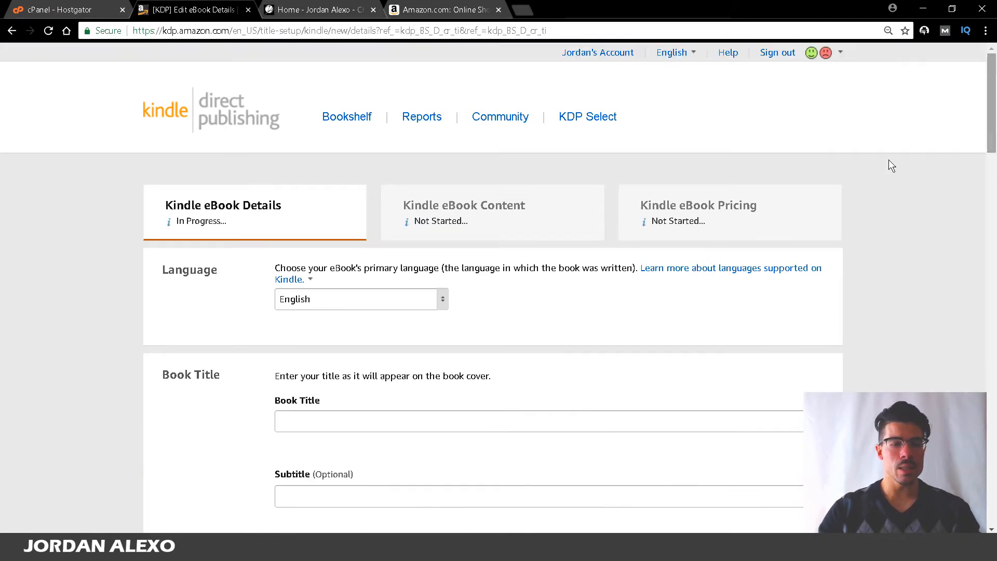
pyautogui.click(495, 421)
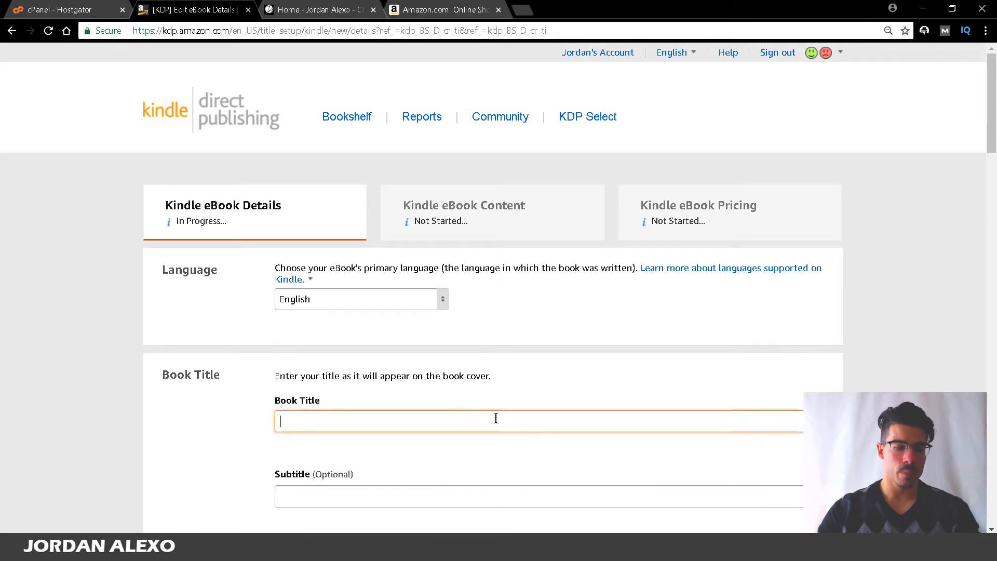
pyautogui.scroll(-3, 993, 132)
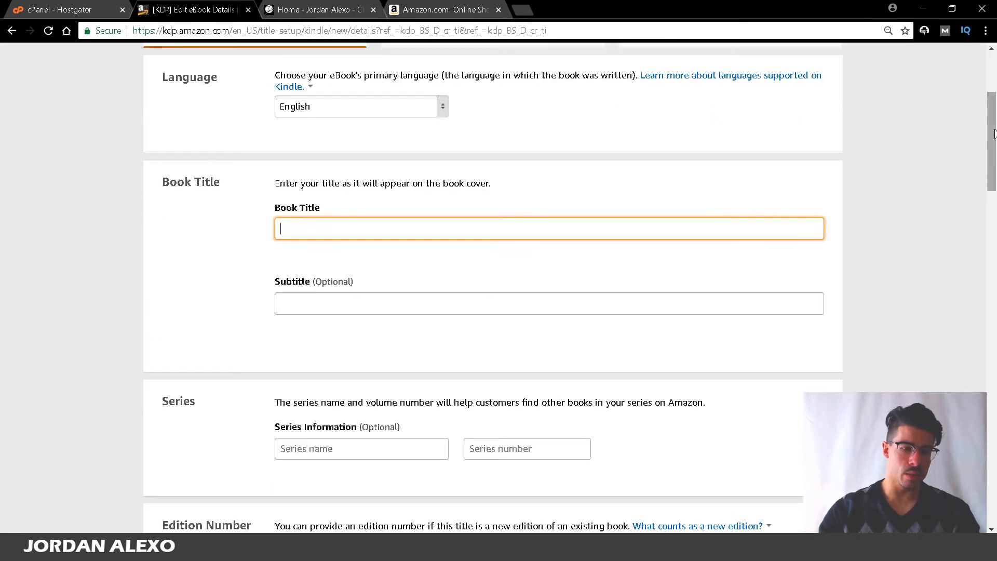
pyautogui.write('Paleo ')
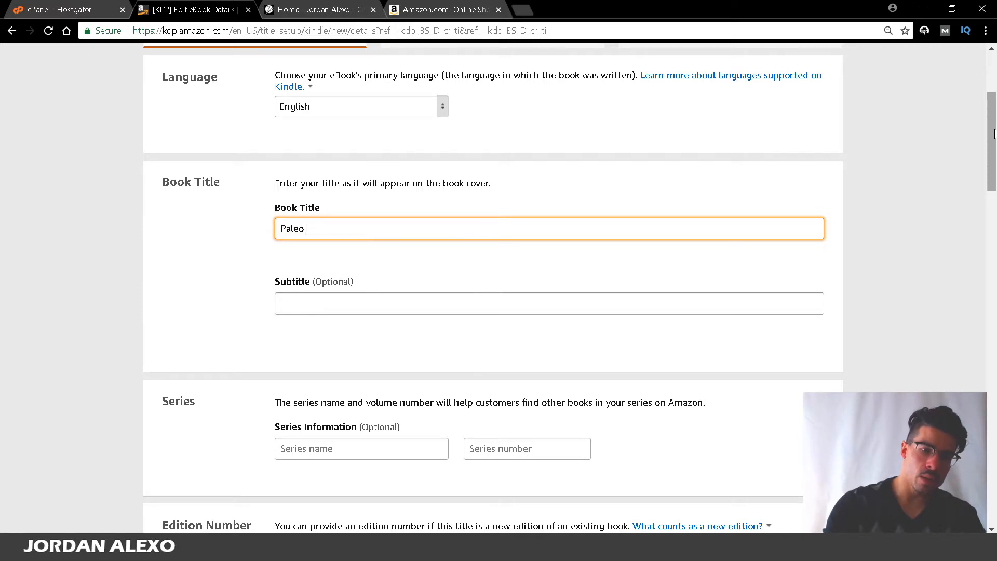
pyautogui.write('for Beginners')
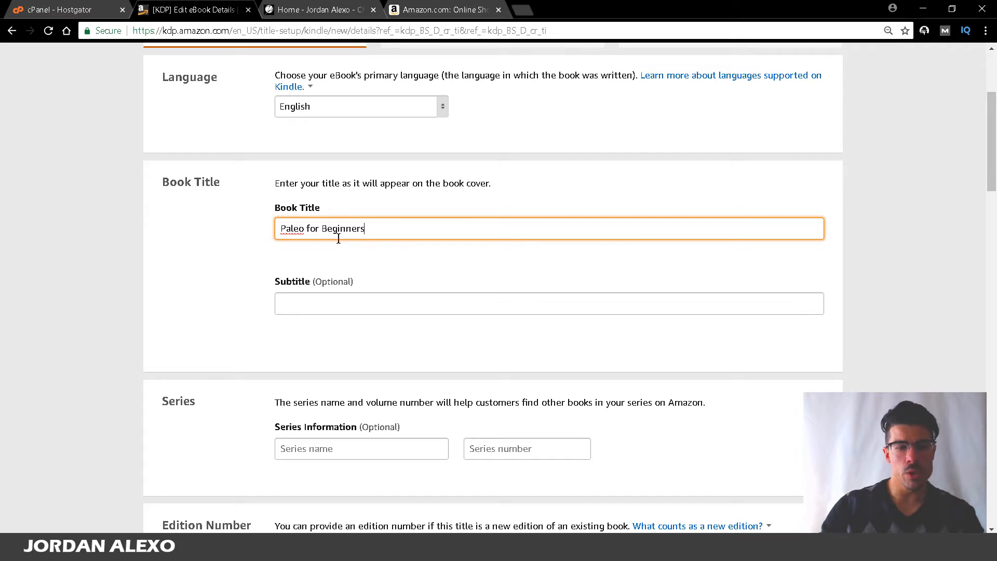
pyautogui.moveTo(363, 231); pyautogui.dragTo(181, 228)
# Step: Enter the subtitle "50 Best Secrets To Lose 10 Pounds In 21 Days"
pyautogui.click(379, 301)
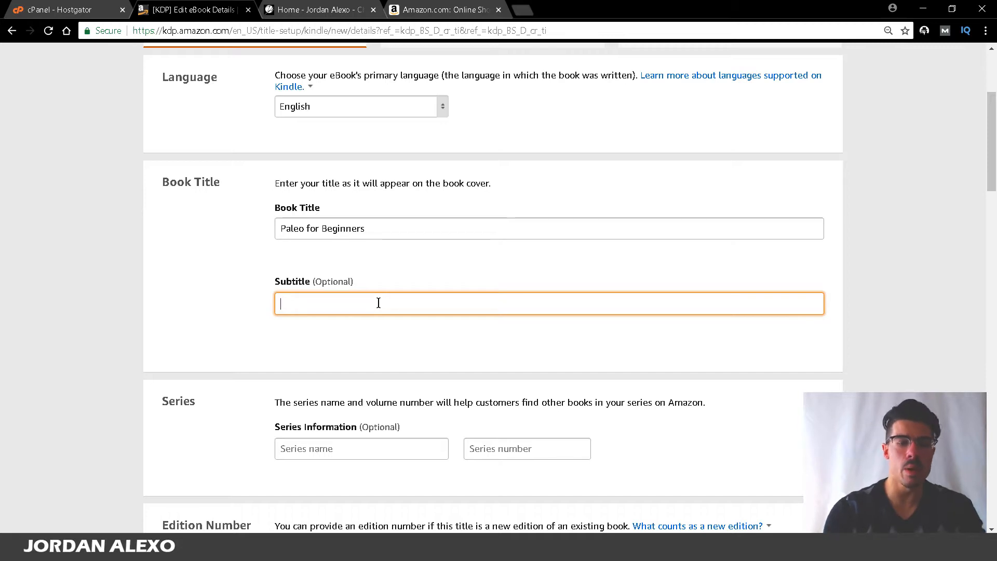
pyautogui.write('50 ')
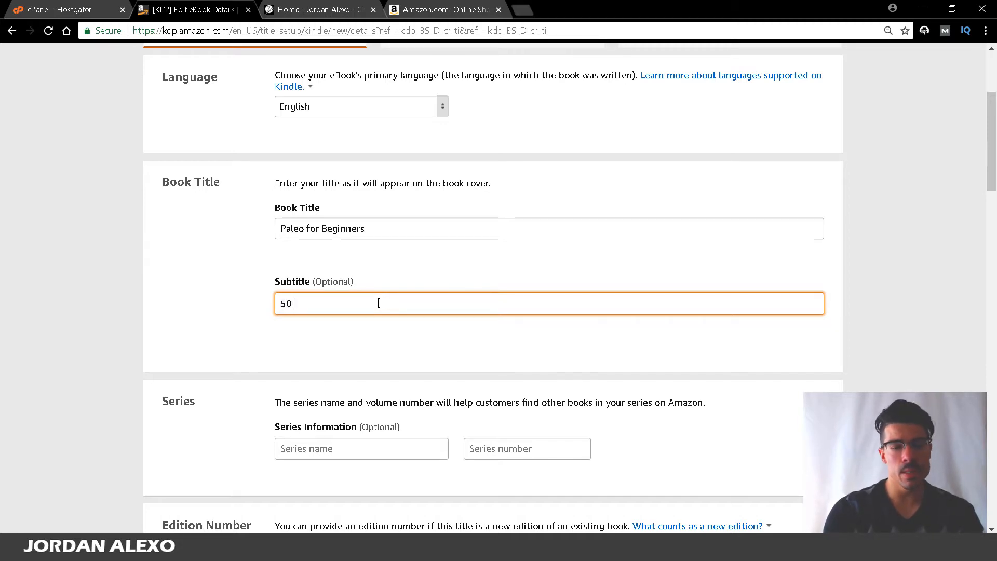
pyautogui.write('BEST')
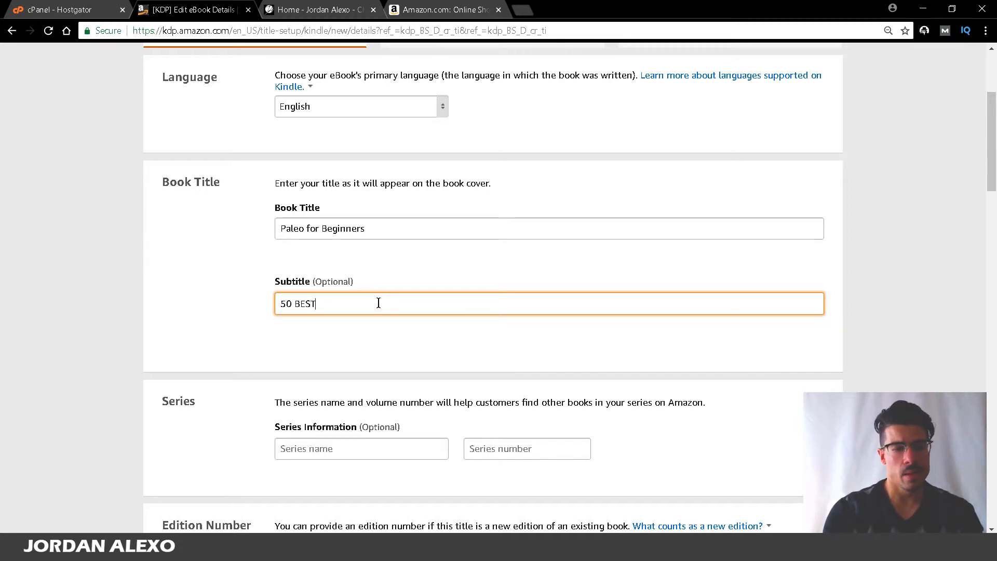
pyautogui.press('BackSpace')
pyautogui.press('BackSpace')
pyautogui.press('BackSpace')
pyautogui.write('est')
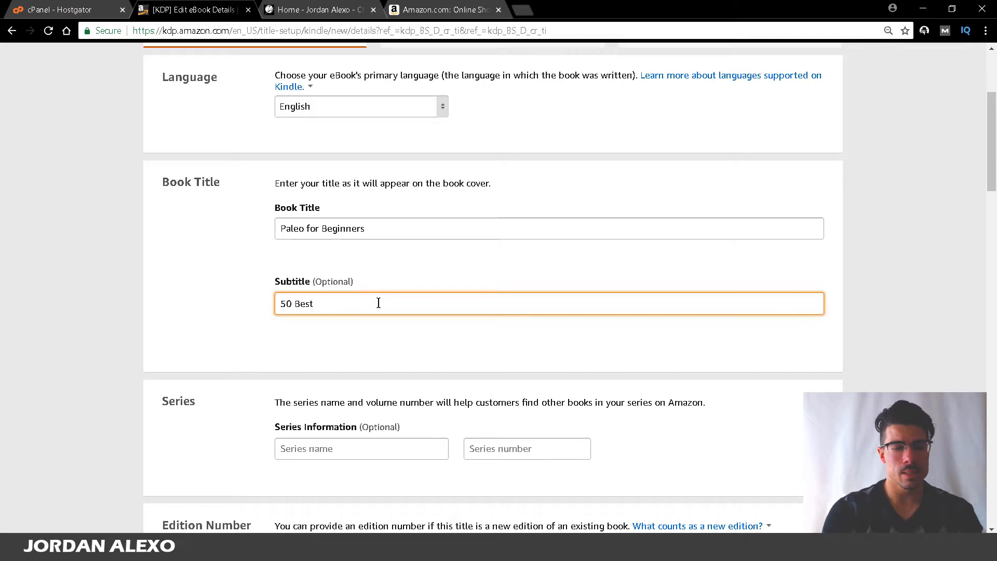
pyautogui.write(' Secret')
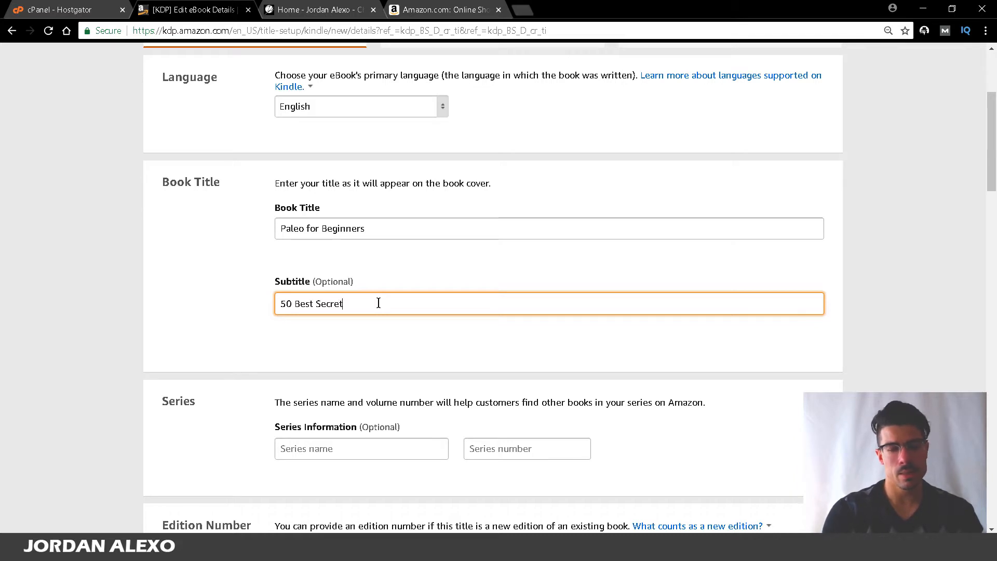
pyautogui.write('s To Lose W')
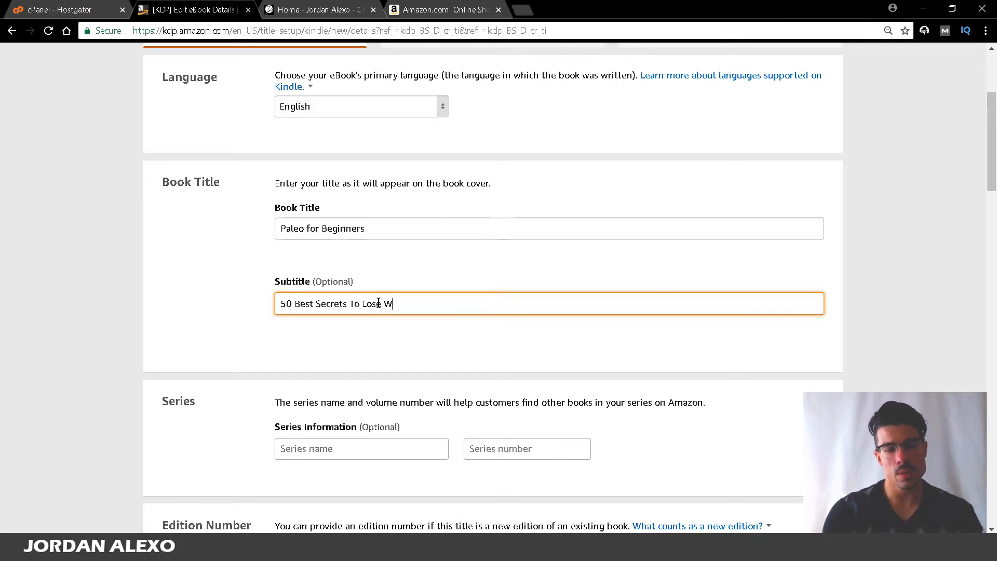
pyautogui.press('BackSpace')
pyautogui.write('10 Pounds With')
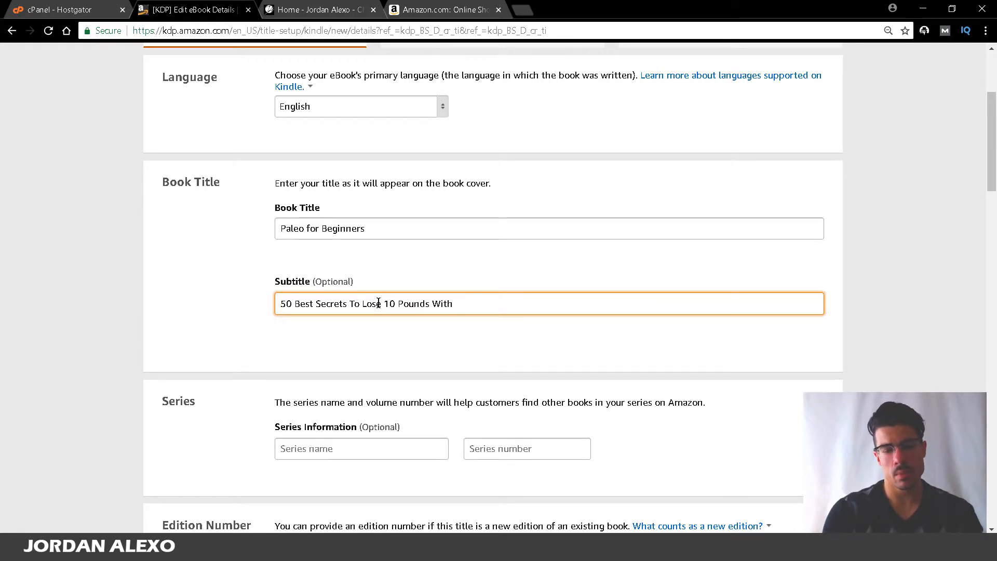
pyautogui.press('BackSpace')
pyautogui.press('BackSpace')
pyautogui.press('BackSpace')
pyautogui.press('BackSpace')
pyautogui.write('In')
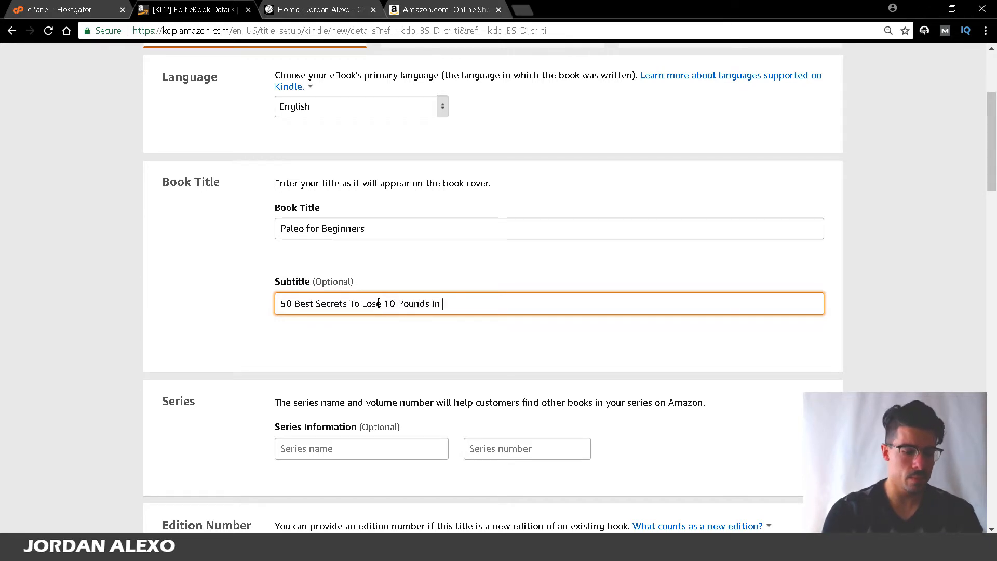
pyautogui.write(' 21 ')
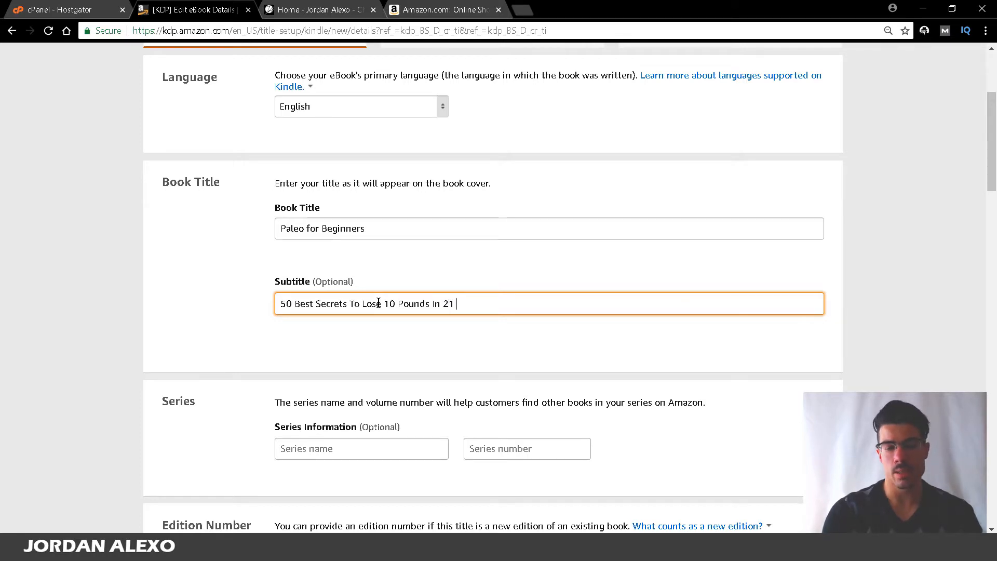
pyautogui.write('Days')
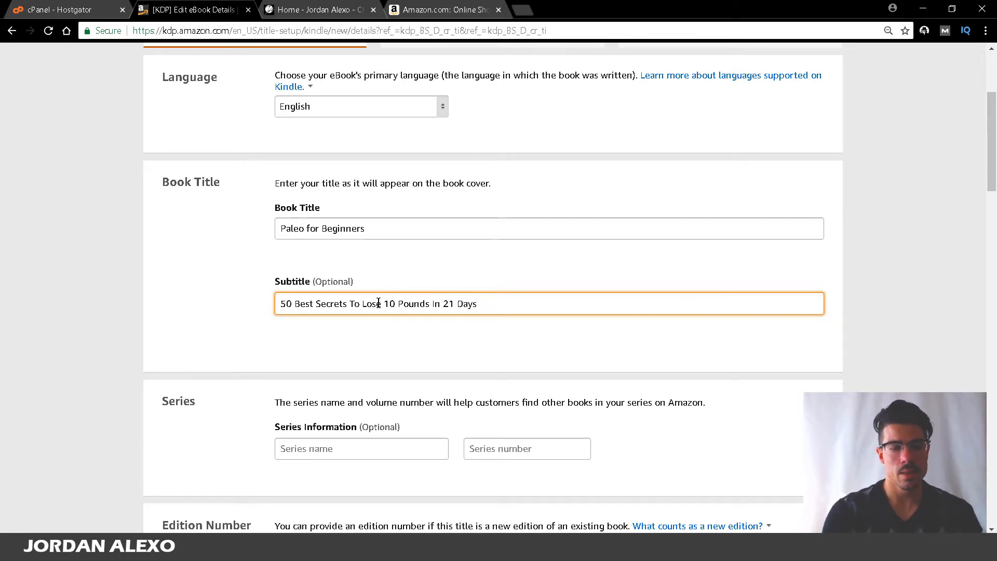
# Step: Remove the word "Best" from the subtitle so it reads "50 Secrets To Lose 10 Pounds In 21 Days"
pyautogui.doubleClick(297, 303)
pyautogui.press('BackSpace')
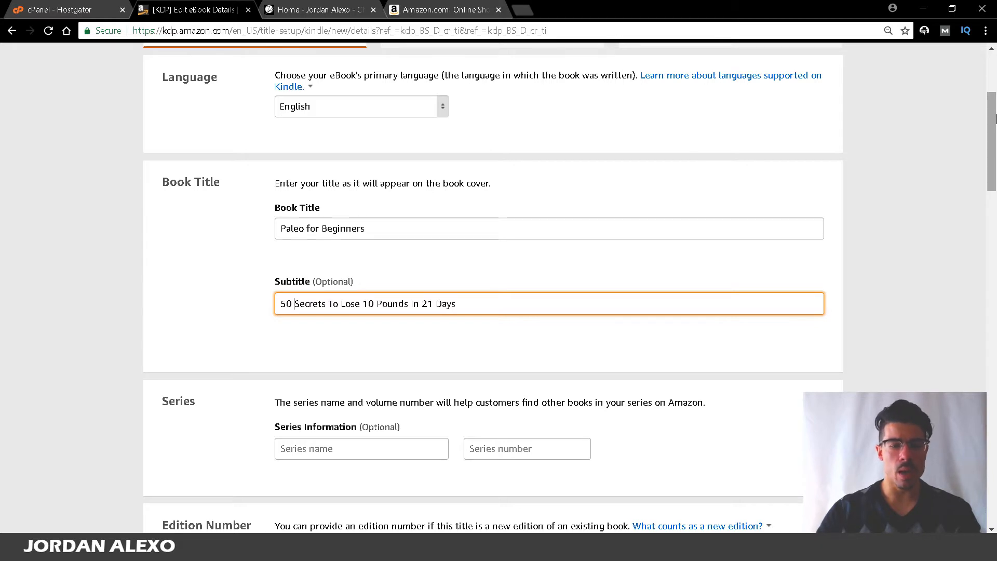
pyautogui.click(995, 125)
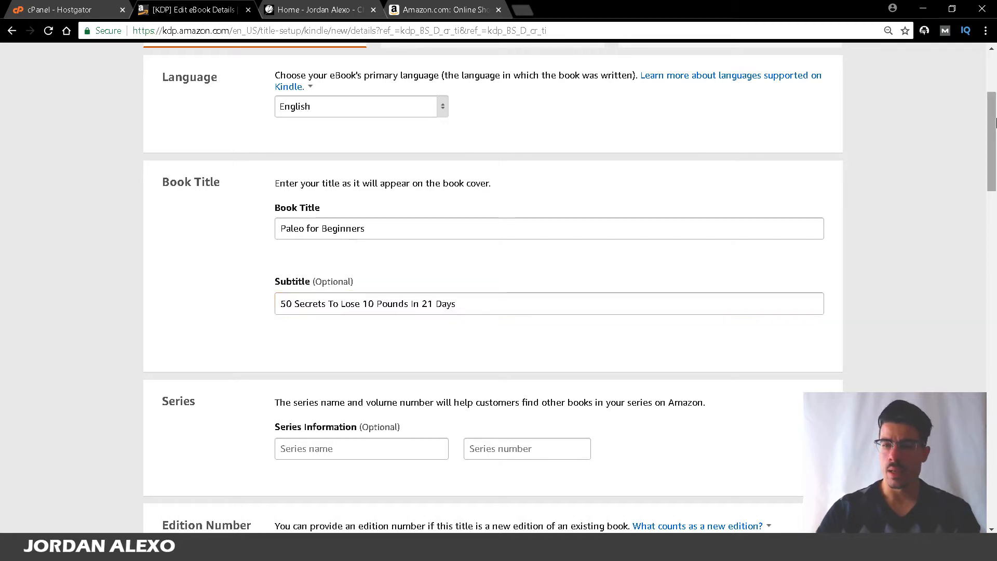
# Step: Enter "paleo" as the first search keyword and "paleo for beginners" as the second
pyautogui.moveTo(994, 122); pyautogui.dragTo(994, 324)
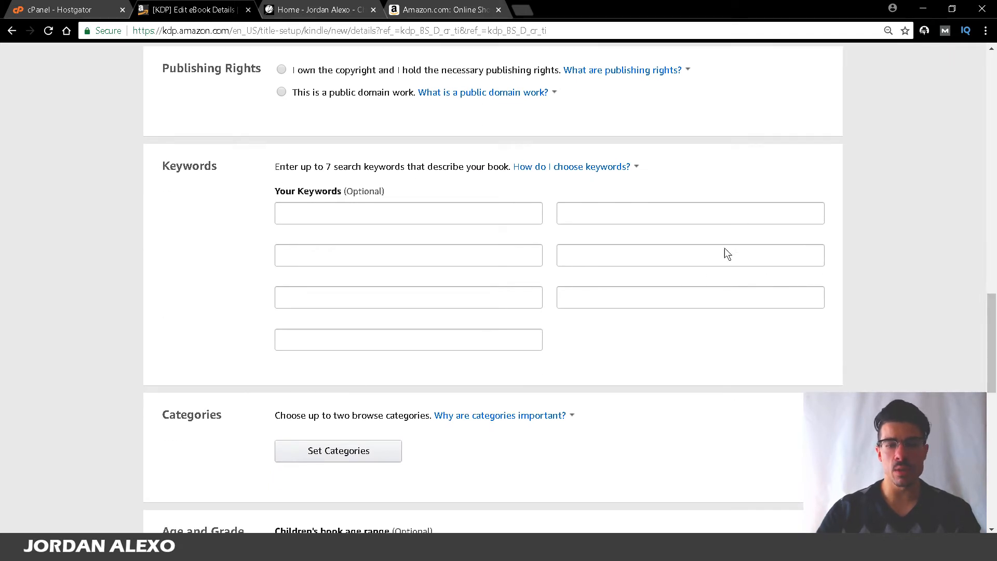
pyautogui.click(468, 211)
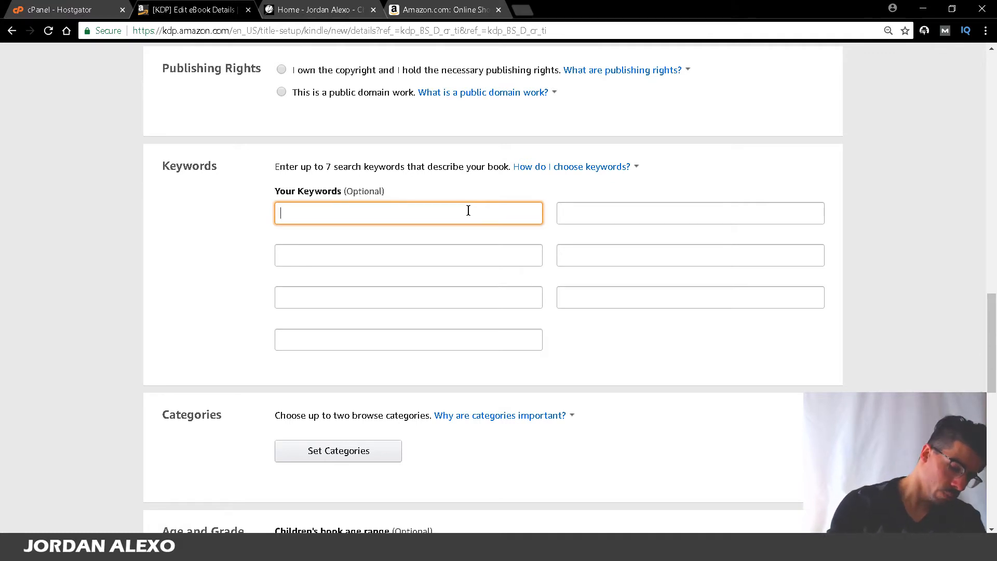
pyautogui.write('paleo')
pyautogui.press('Tab')
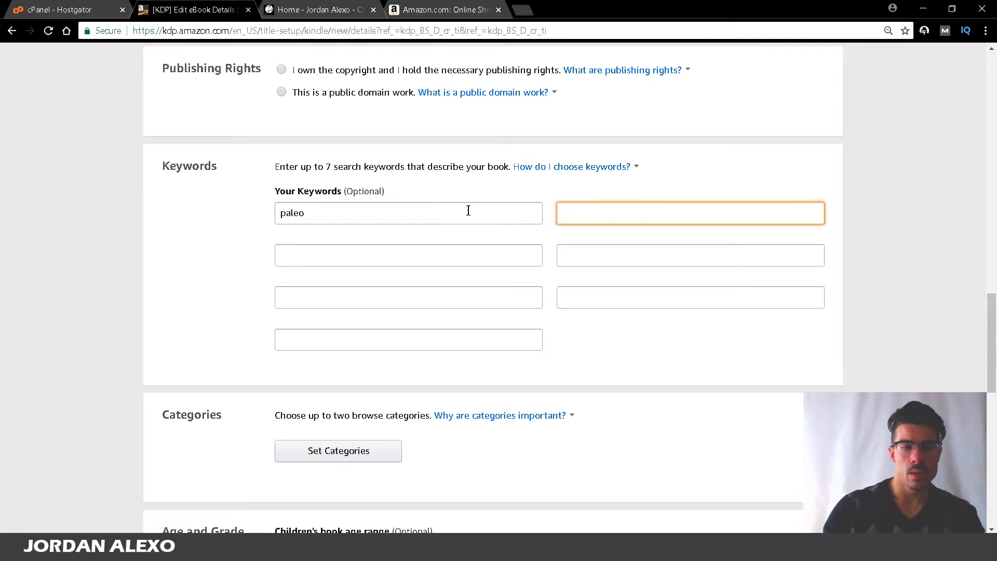
pyautogui.write('paleo for')
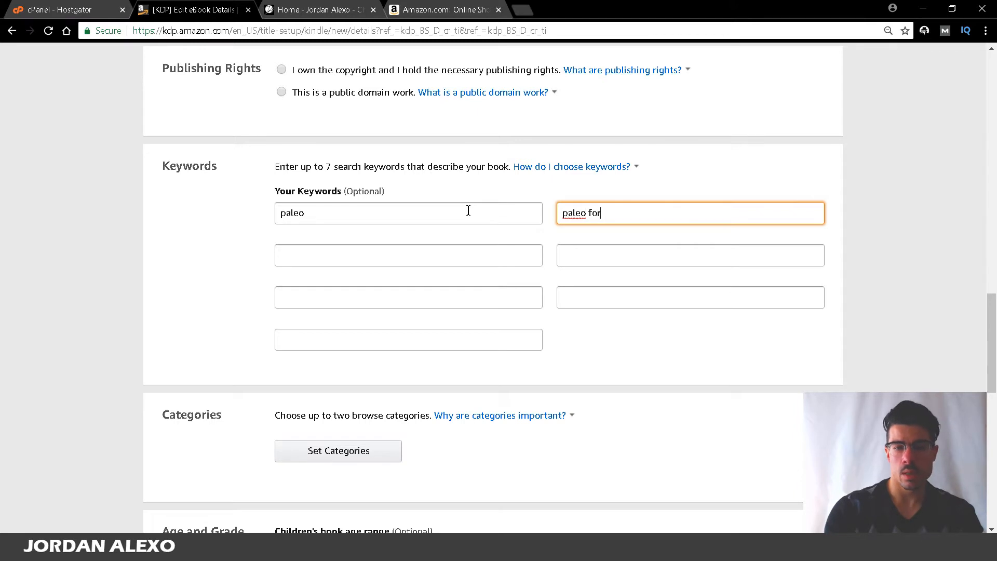
pyautogui.write(' beginners')
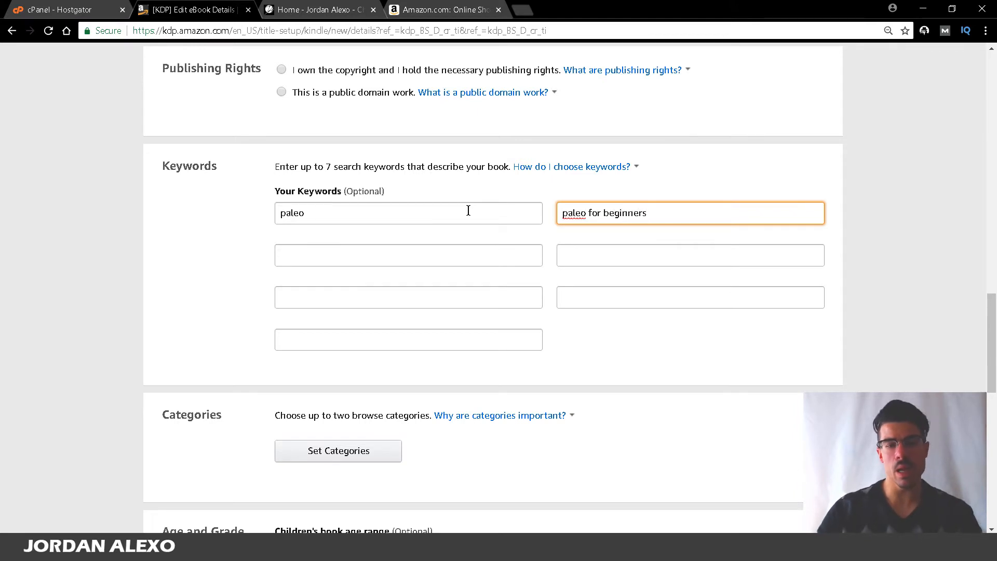
pyautogui.click(405, 209)
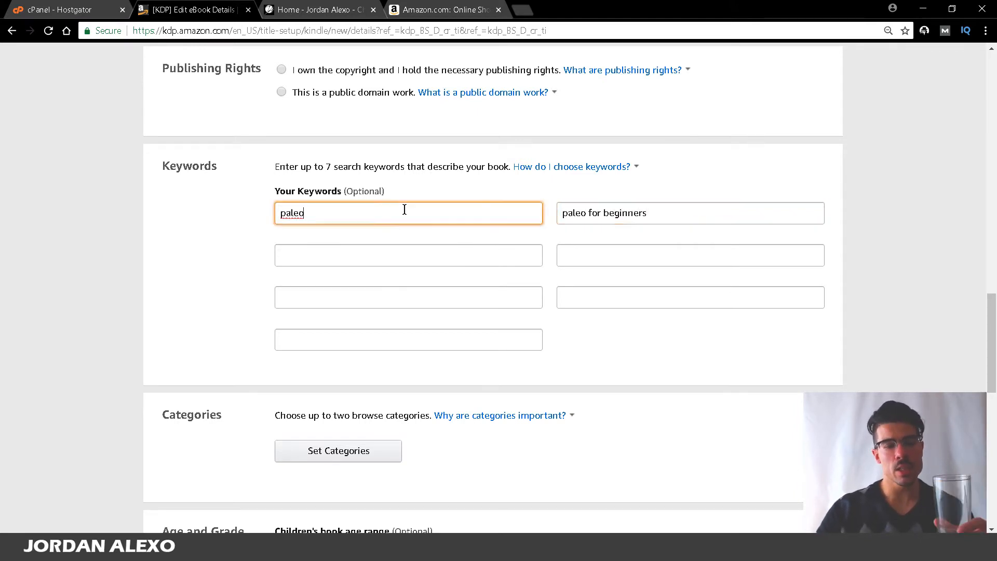
pyautogui.click(687, 205)
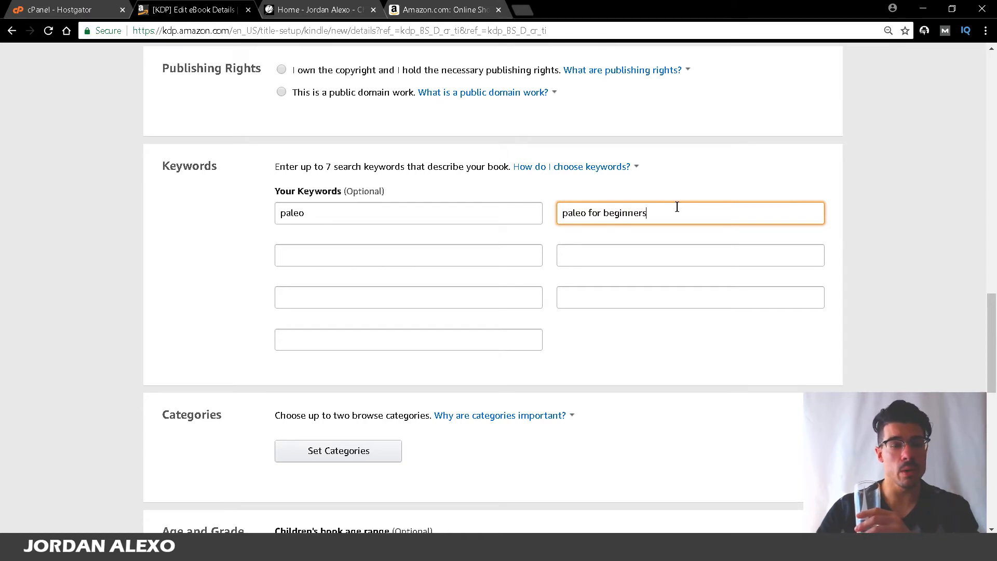
pyautogui.click(371, 209)
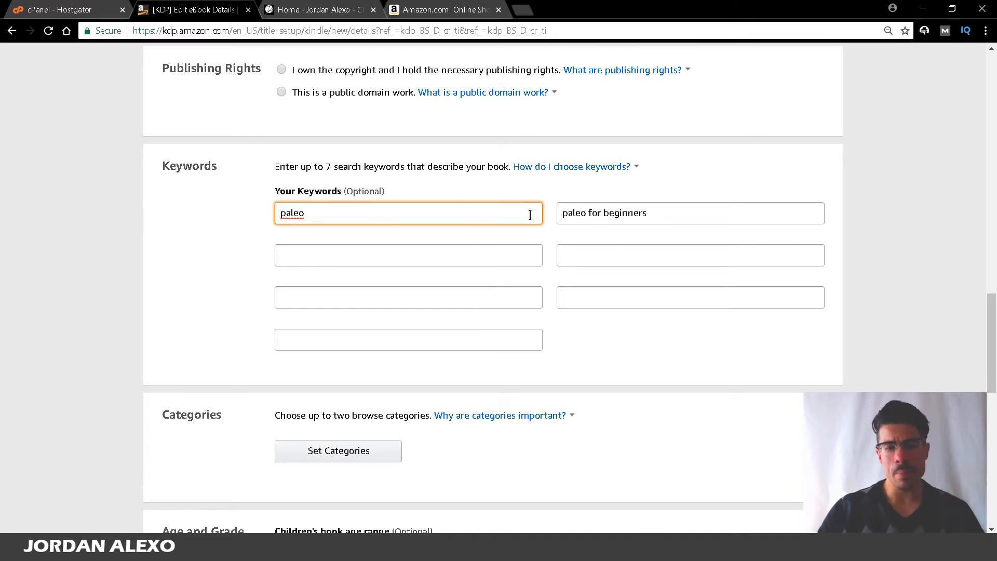
pyautogui.moveTo(702, 220); pyautogui.dragTo(486, 210)
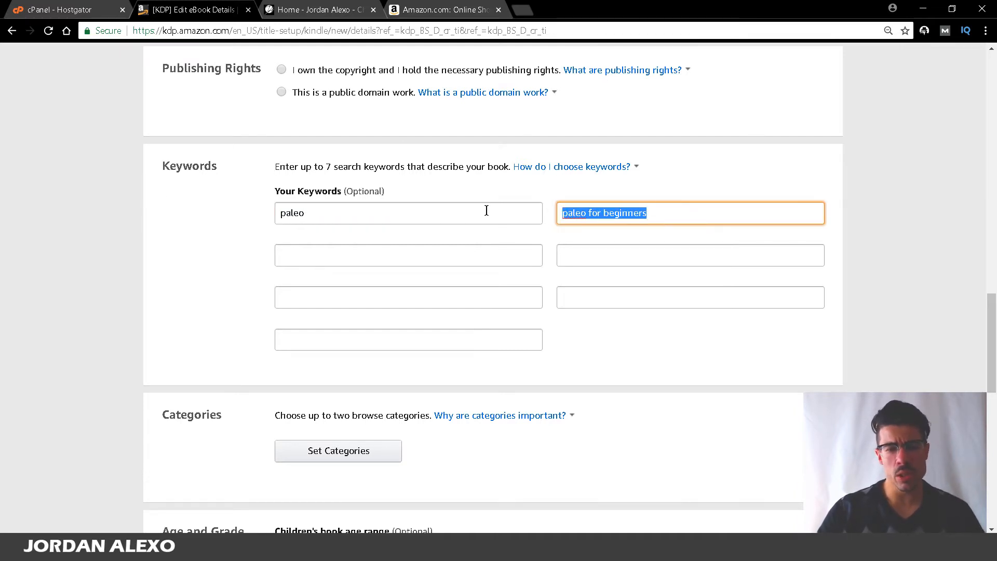
pyautogui.hotkey('shift', 'Tab')
pyautogui.click(490, 213)
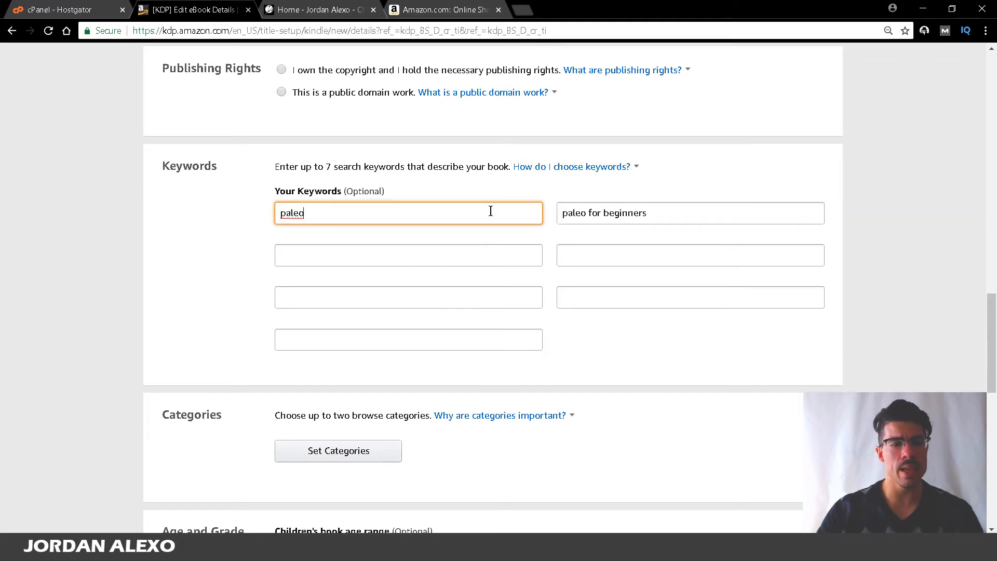
# Step: Switch to the Amazon store, limit the search to Kindle Store and enter "paleo" to bring up keyword suggestions
pyautogui.click(422, 13)
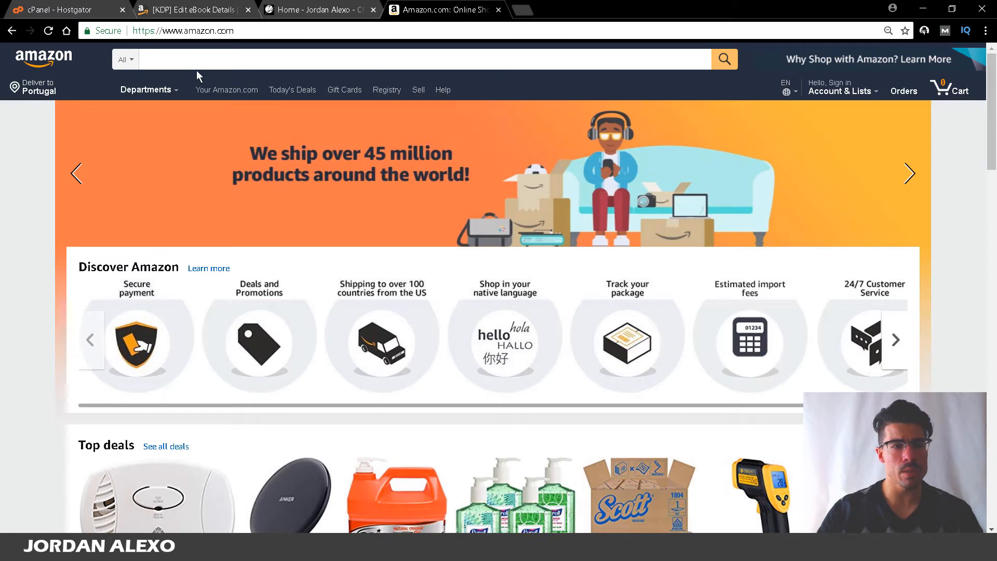
pyautogui.click(125, 61)
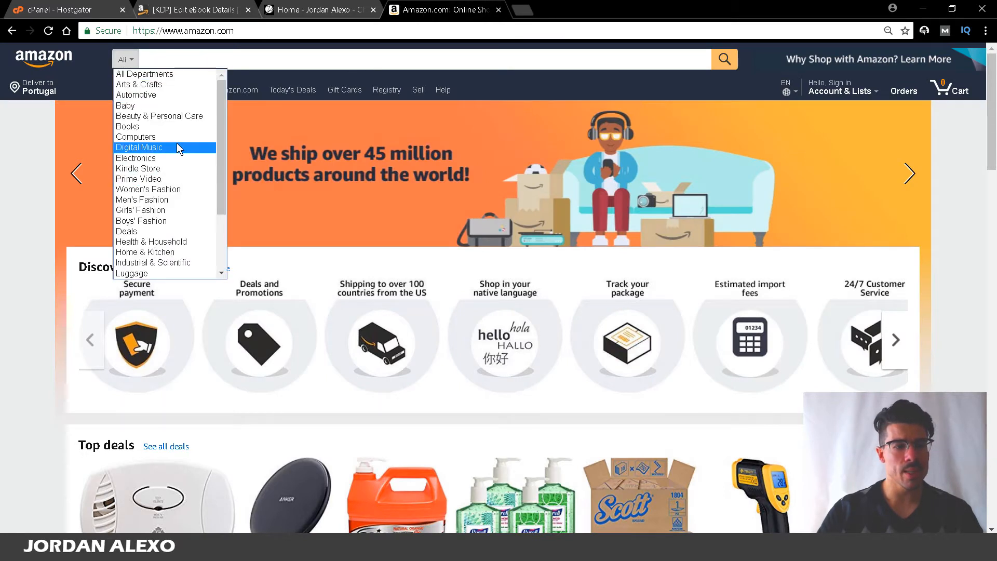
pyautogui.click(177, 168)
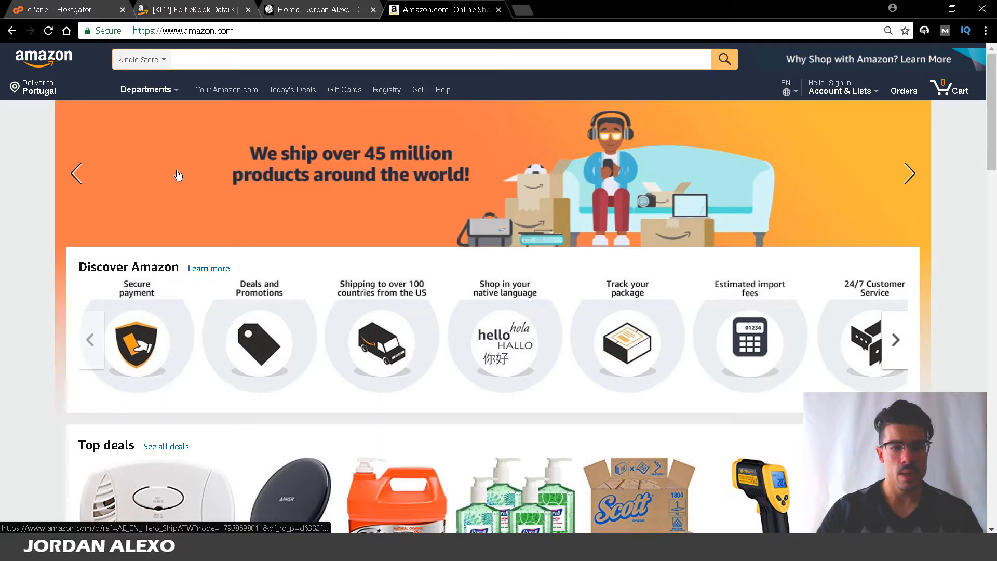
pyautogui.write('pa')
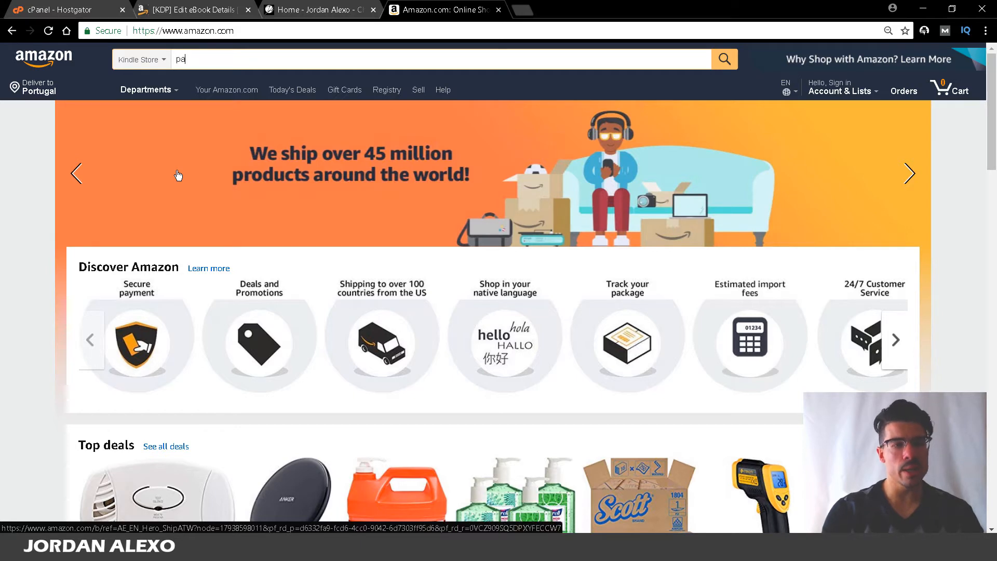
pyautogui.write('leo')
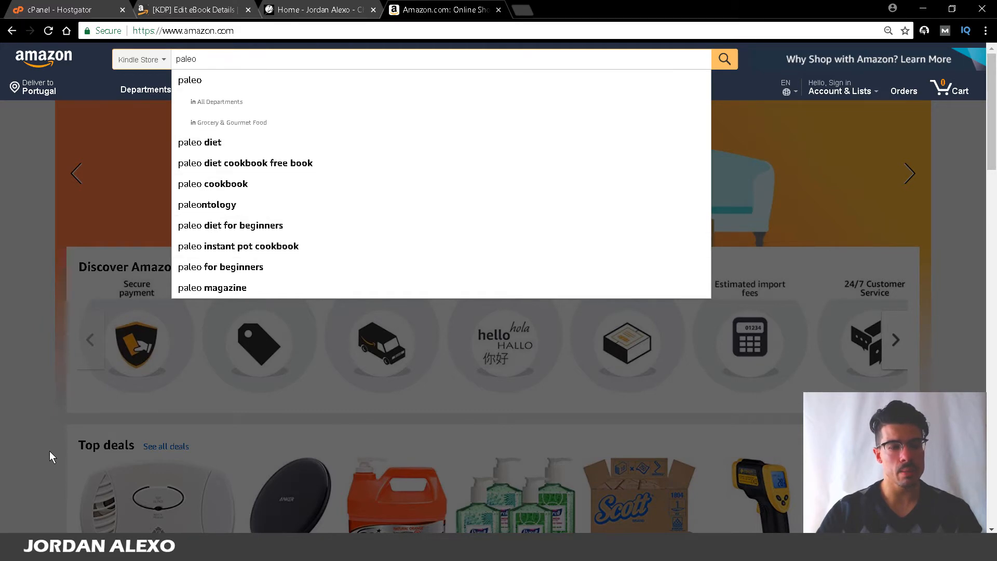
# Step: Open a blank Notepad document for collecting keyword ideas
pyautogui.press('super')
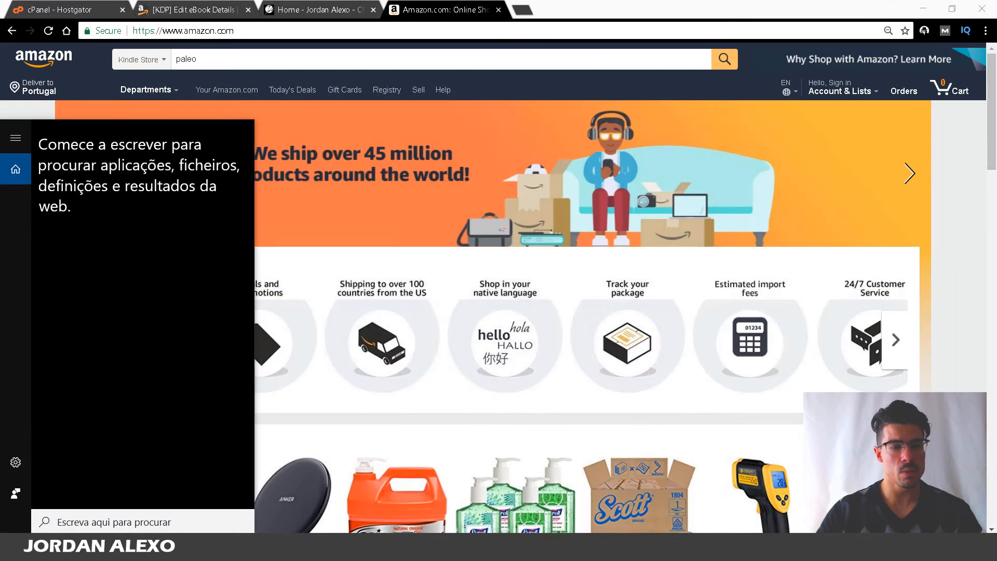
pyautogui.write('noitepa')
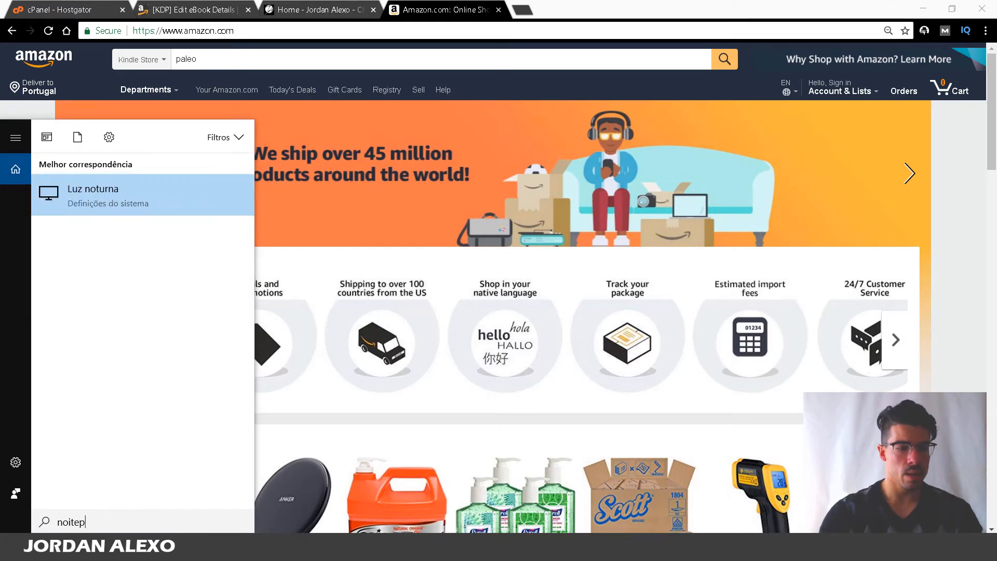
pyautogui.press('BackSpace')
pyautogui.press('BackSpace')
pyautogui.press('BackSpace')
pyautogui.press('BackSpace')
pyautogui.press('BackSpace')
pyautogui.write('tepad')
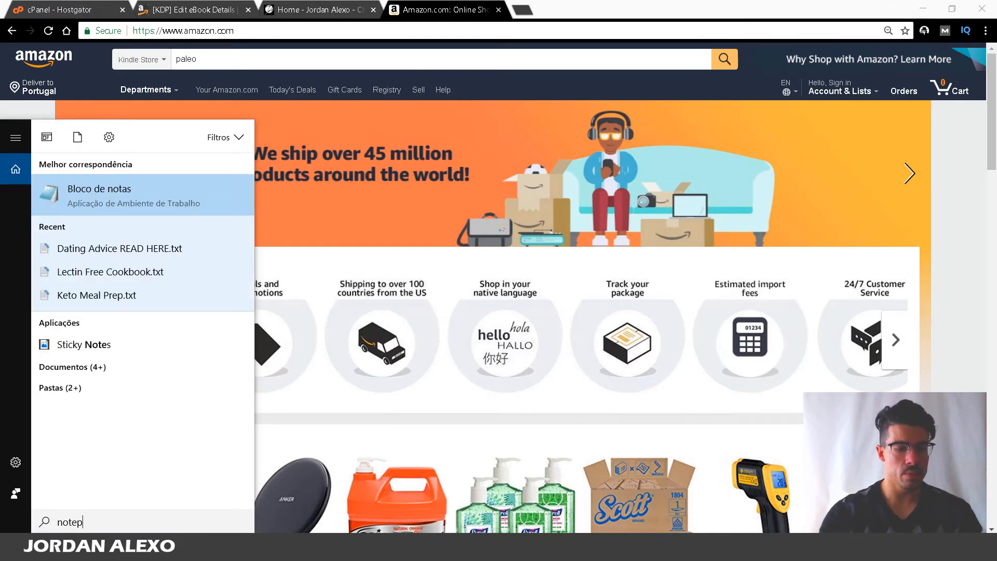
pyautogui.press('Return')
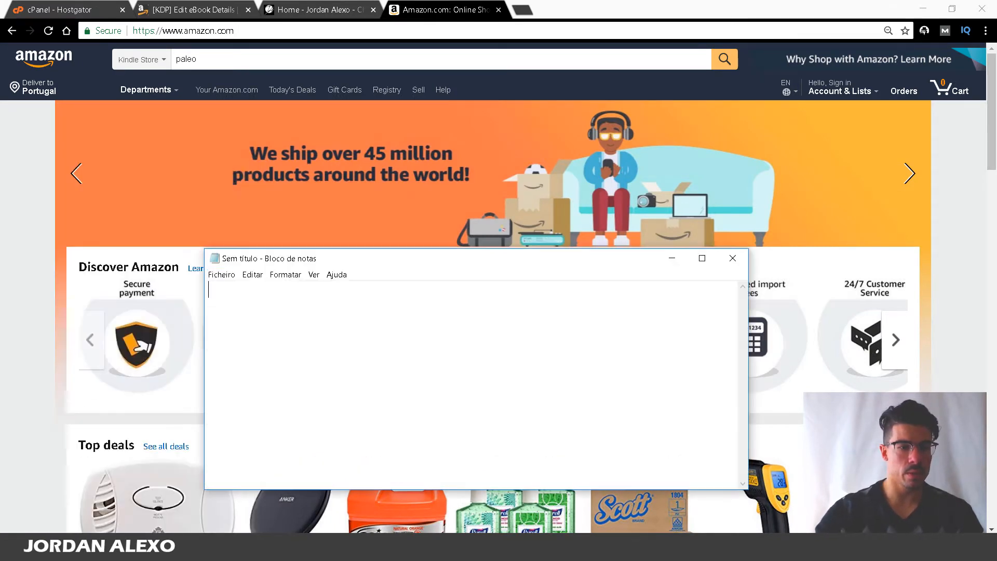
# Step: Check Amazon's "paleo" search suggestions and write "paleo cookbook" as the first line of the Notepad list
pyautogui.click(219, 58)
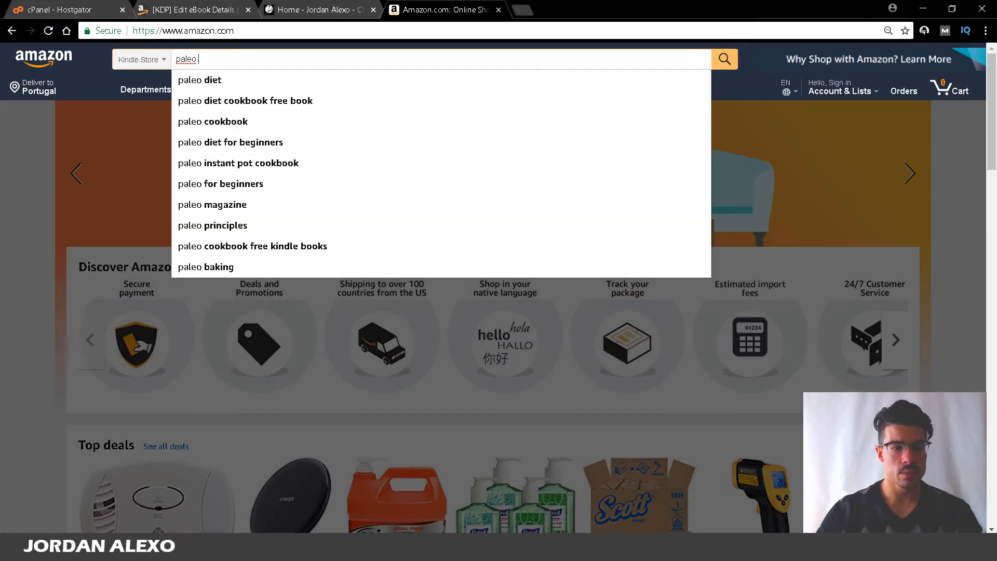
pyautogui.moveTo(336, 547)
pyautogui.click(336, 501)
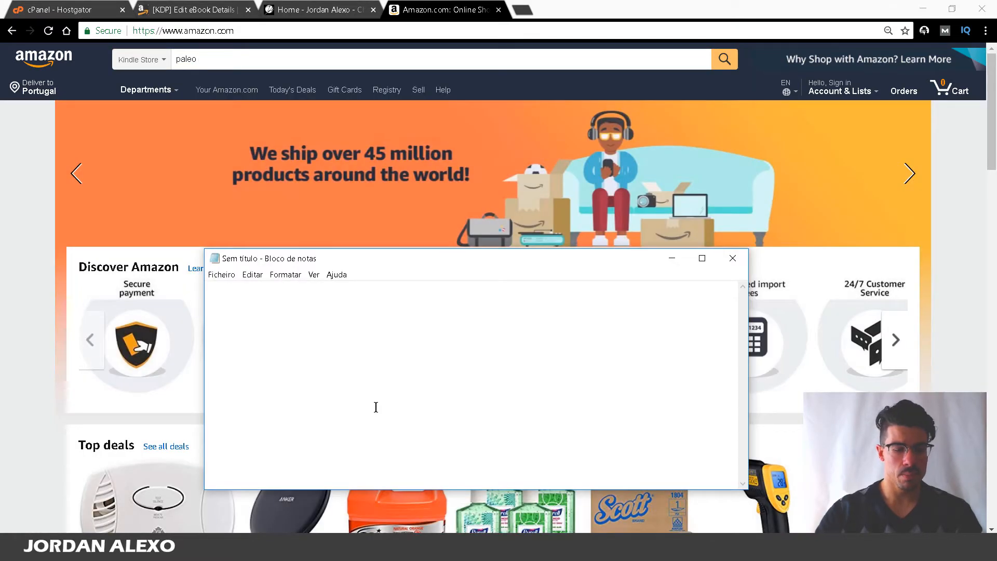
pyautogui.write('pael')
pyautogui.press('BackSpace')
pyautogui.press('BackSpace')
pyautogui.write('leo')
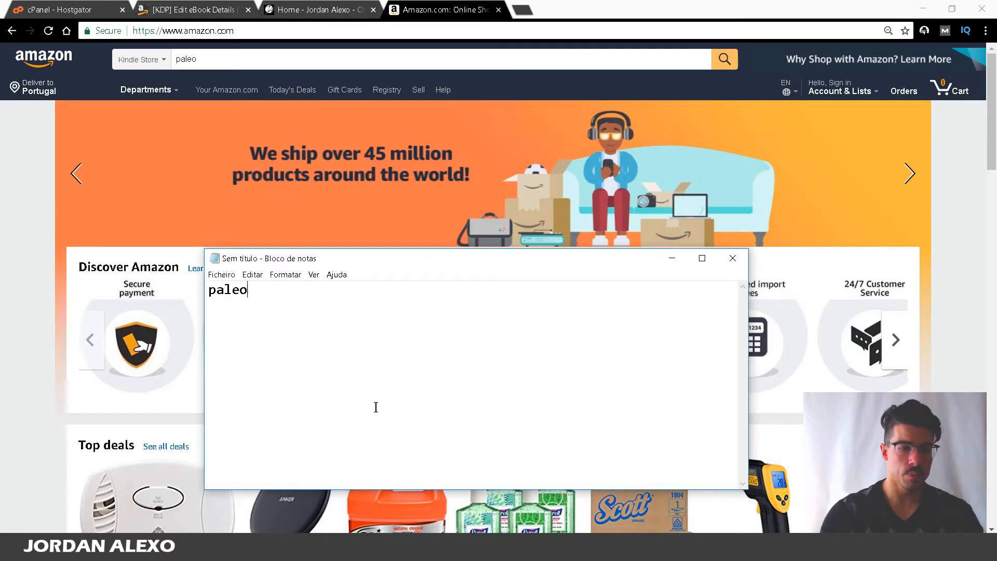
pyautogui.write(' cookbook')
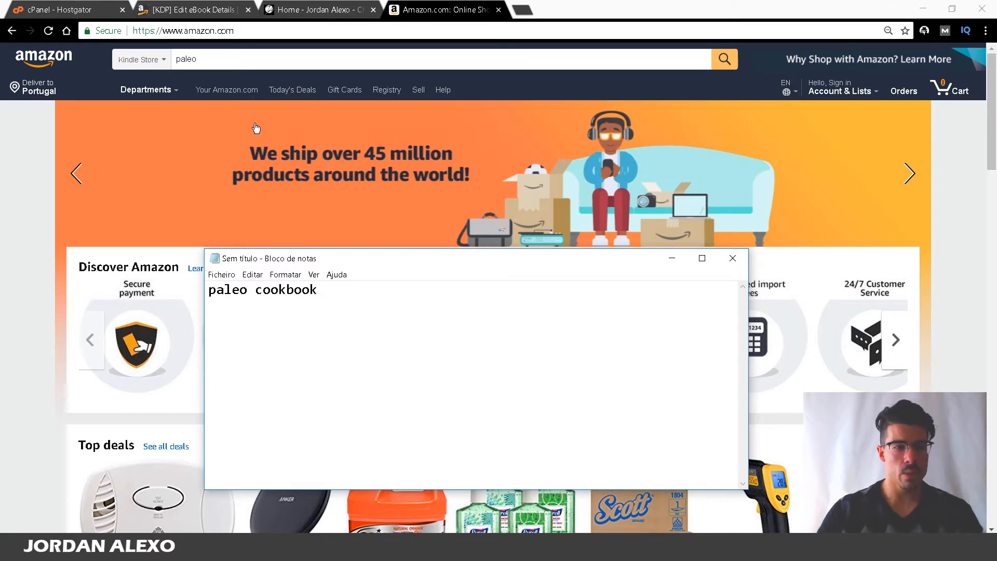
# Step: Consult the Amazon suggestions again and add "paleo diet" on the second line of the Notepad list
pyautogui.click(237, 56)
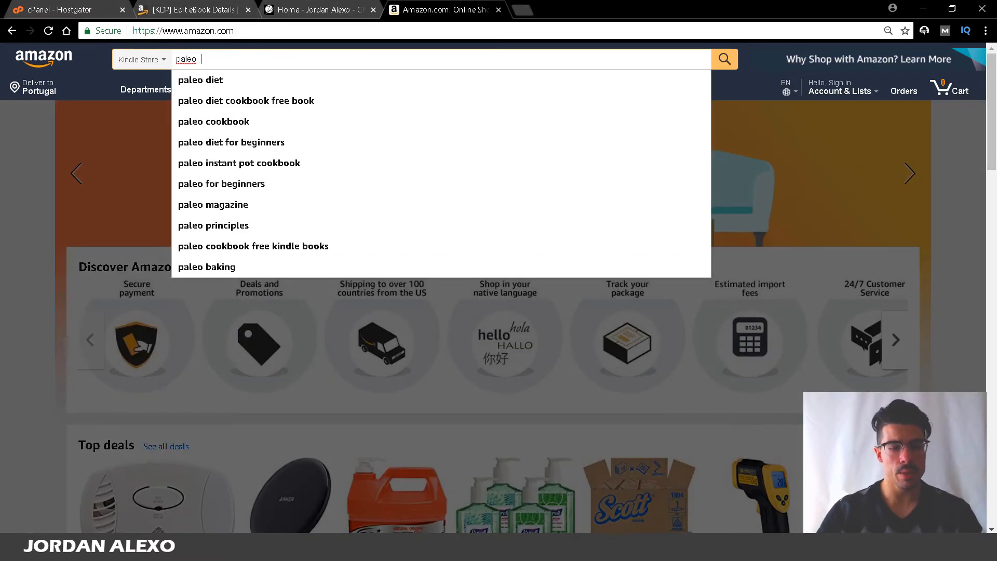
pyautogui.hotkey('alt', 'Tab')
pyautogui.press('Return')
pyautogui.write('paleo diet')
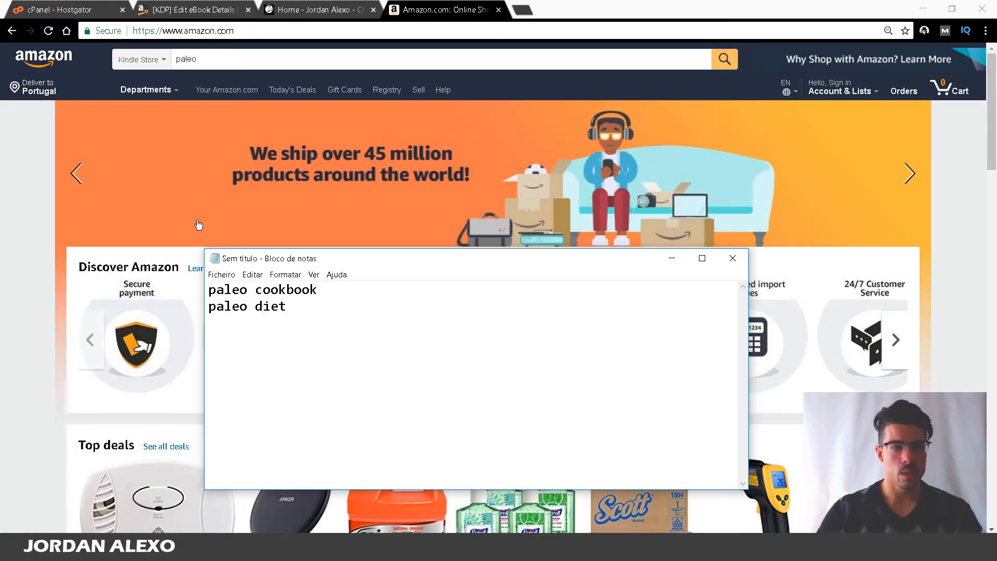
# Step: Review the Amazon suggestions and add "paleo diet for beginners" on the third line of the Notepad list
pyautogui.click(226, 59)
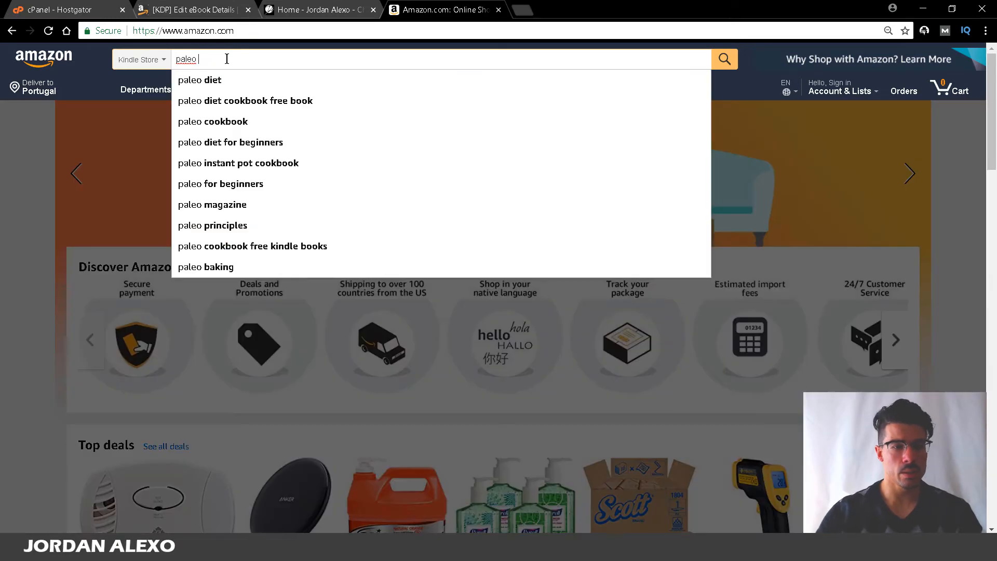
pyautogui.doubleClick(192, 58)
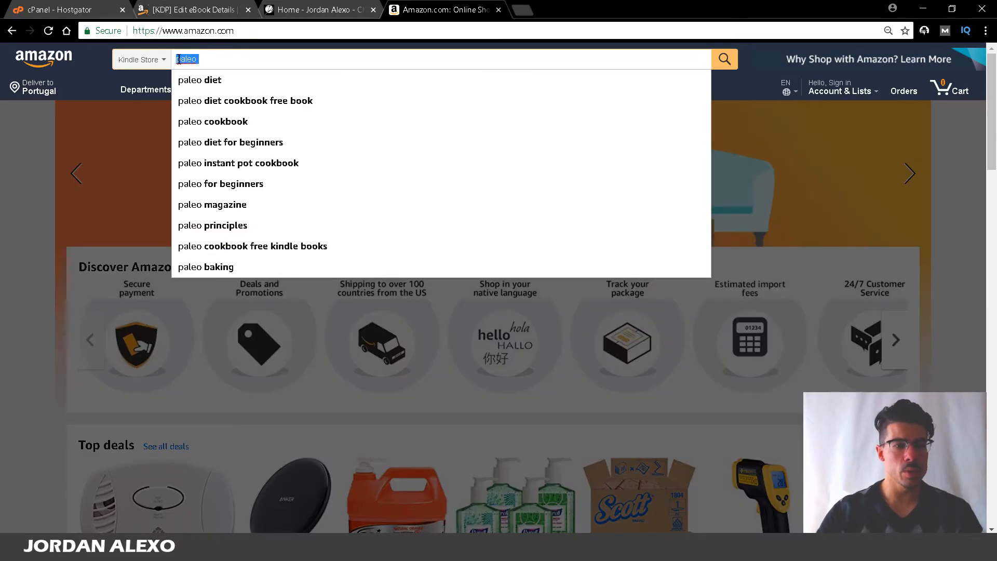
pyautogui.click(191, 57)
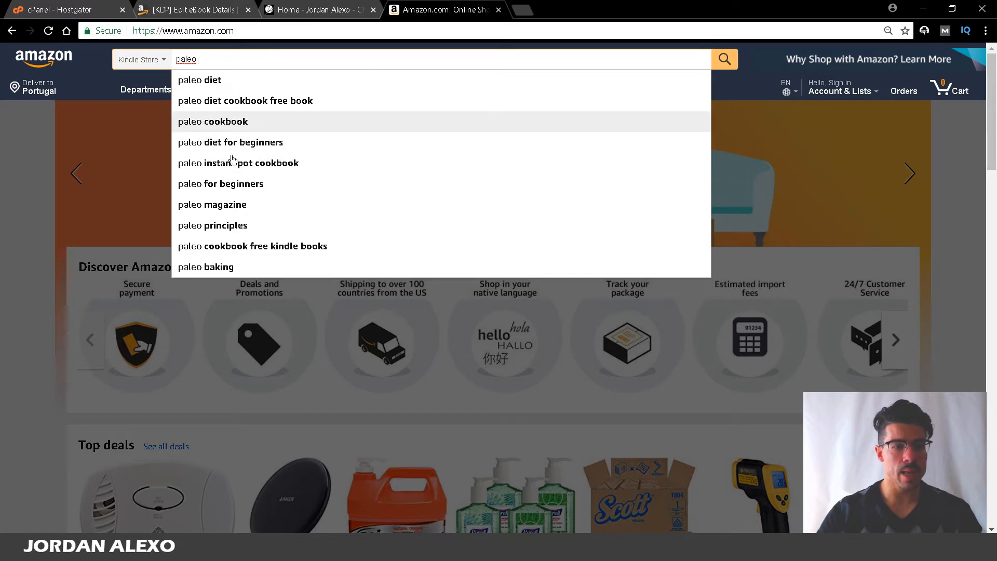
pyautogui.moveTo(336, 549)
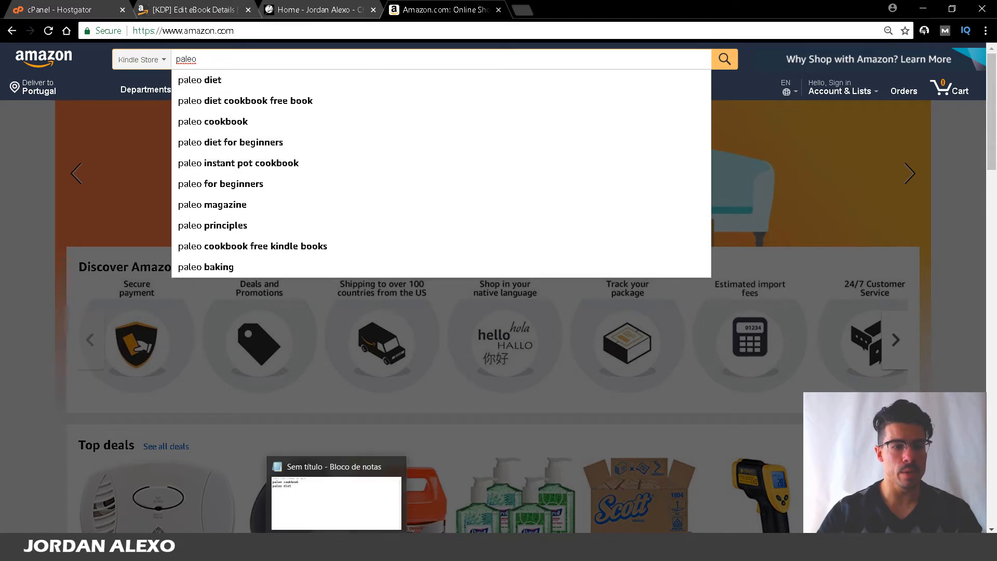
pyautogui.click(343, 509)
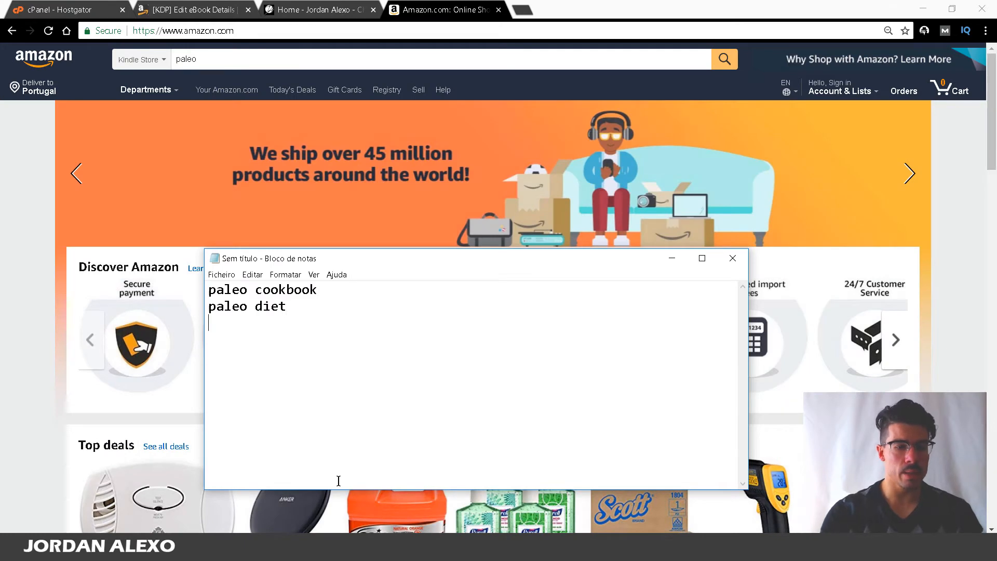
pyautogui.write('paleo diet')
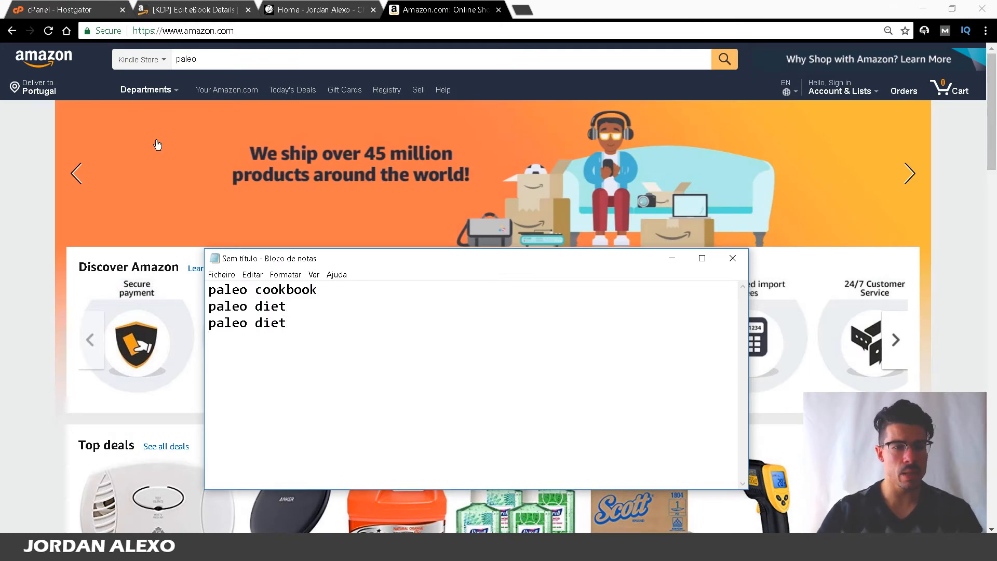
pyautogui.click(284, 60)
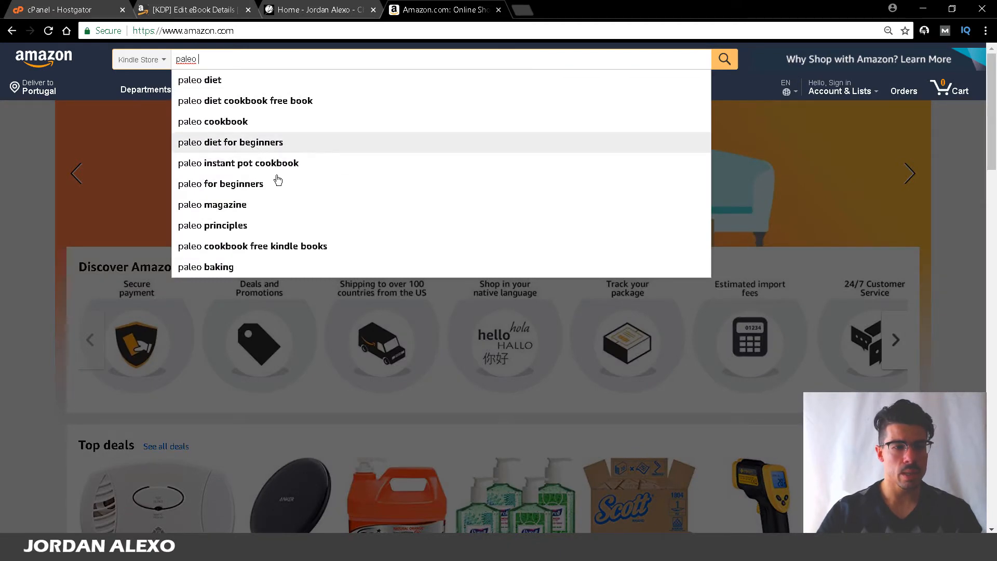
pyautogui.click(343, 550)
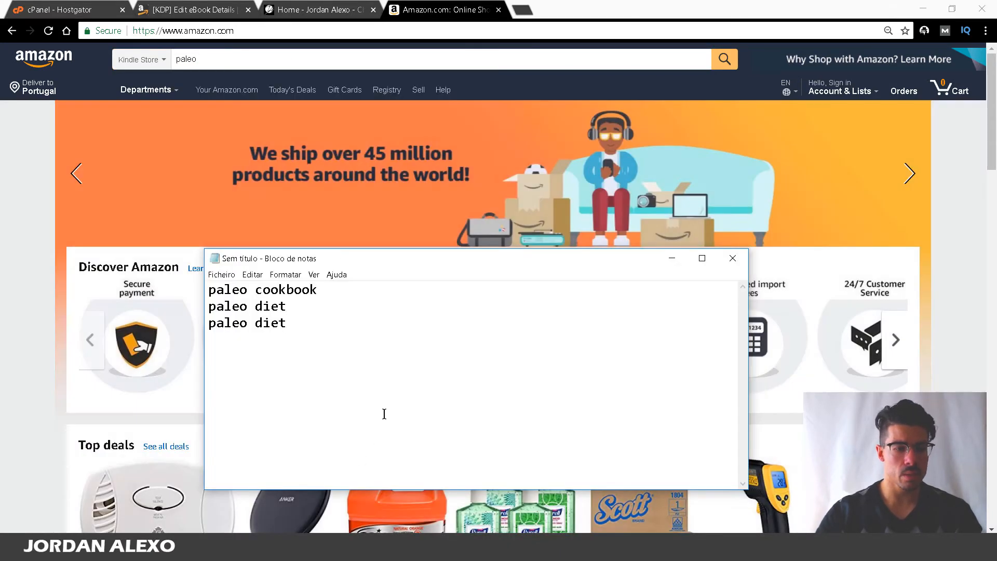
pyautogui.write('for beginners')
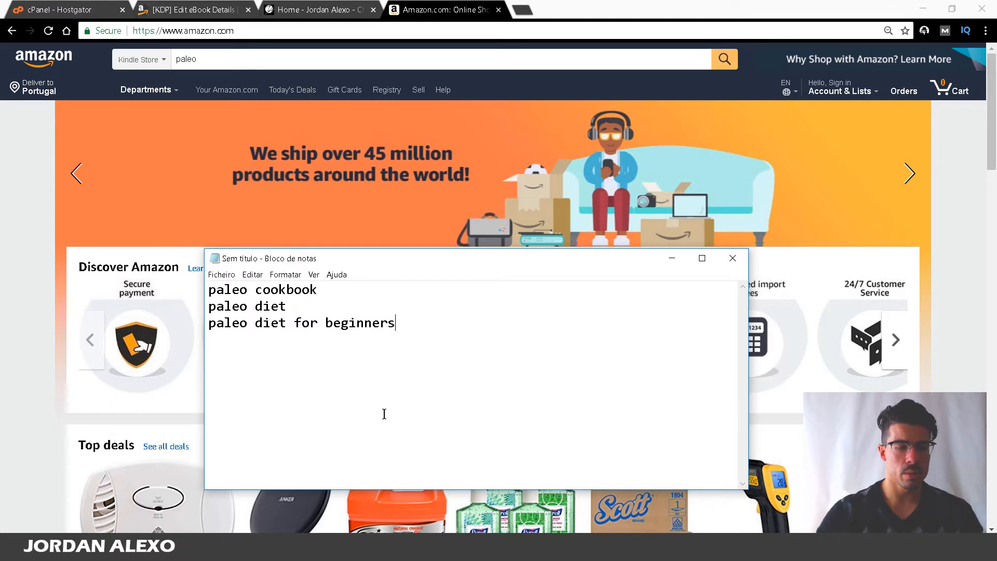
# Step: Pick another suggestion from Amazon and add "paleo instant pot cookbook" on the fourth line of the Notepad list
pyautogui.click(237, 58)
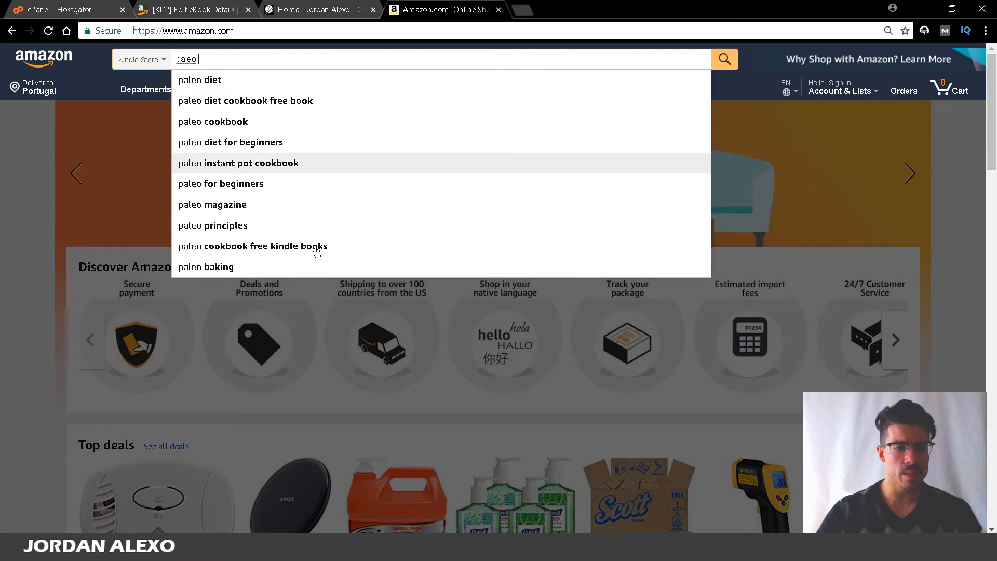
pyautogui.hotkey('alt', 'Tab')
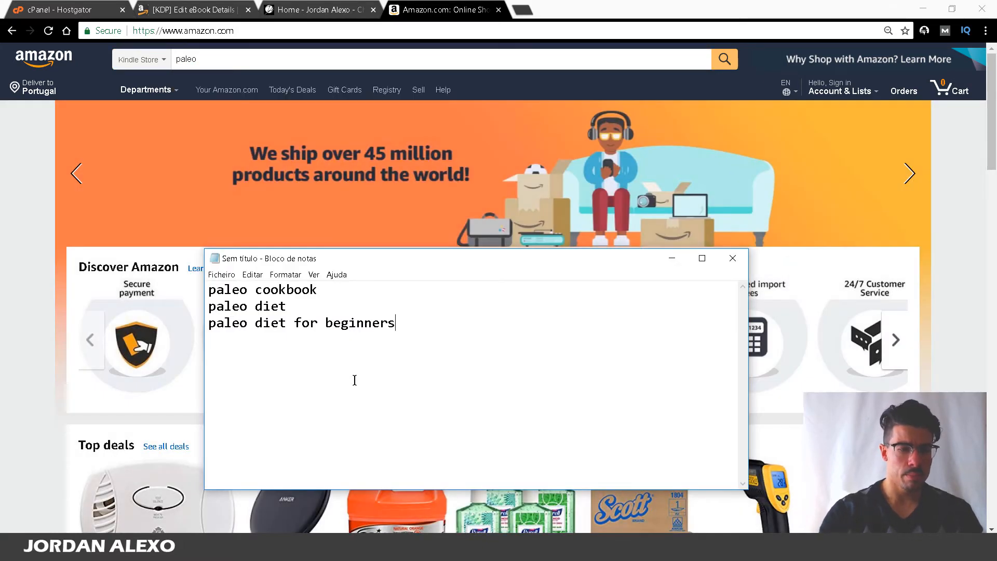
pyautogui.write('paleo ins')
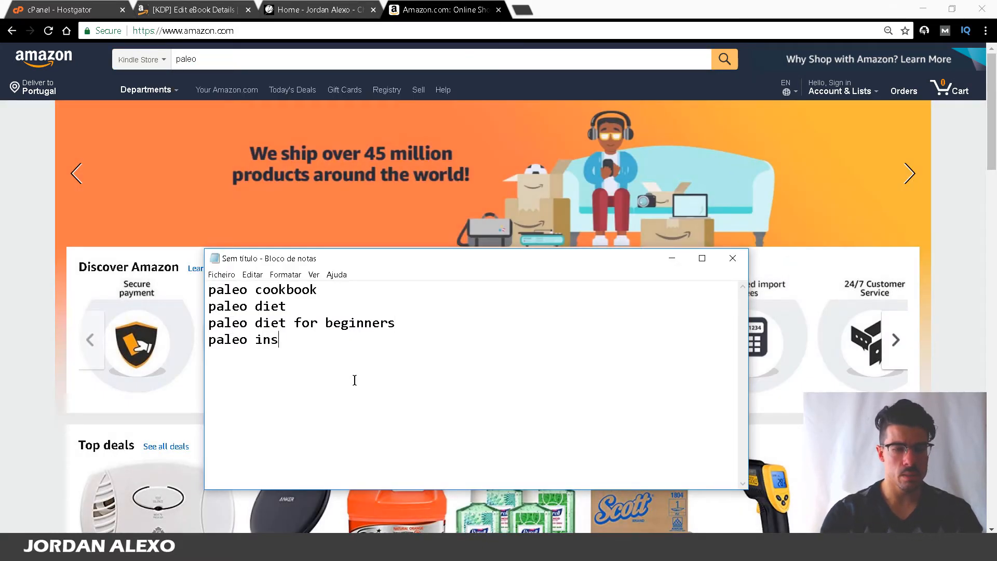
pyautogui.write('tant pot cookbook')
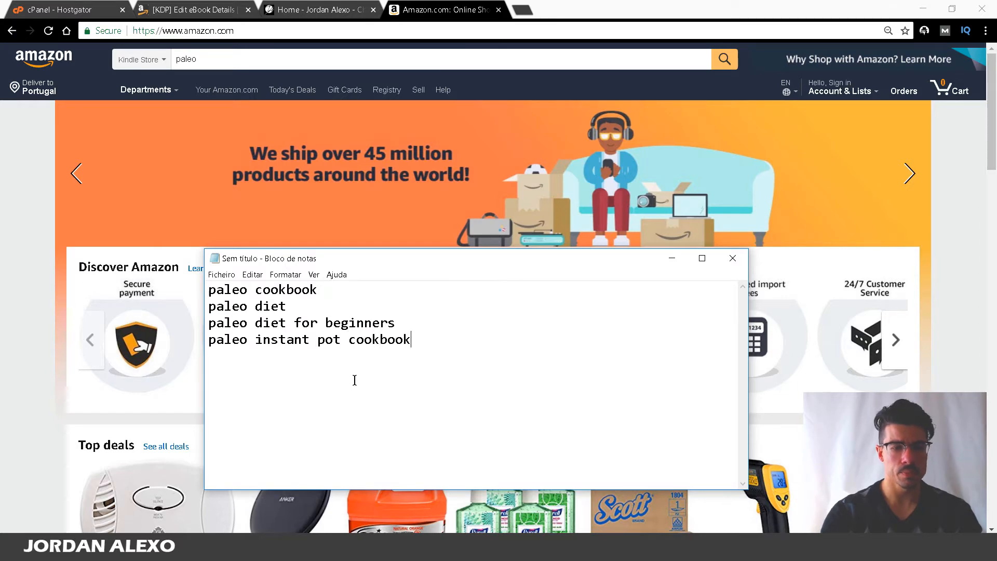
# Step: Pick a further suggestion from Amazon and add "paleo magazine" on the fifth line of the Notepad list
pyautogui.click(319, 60)
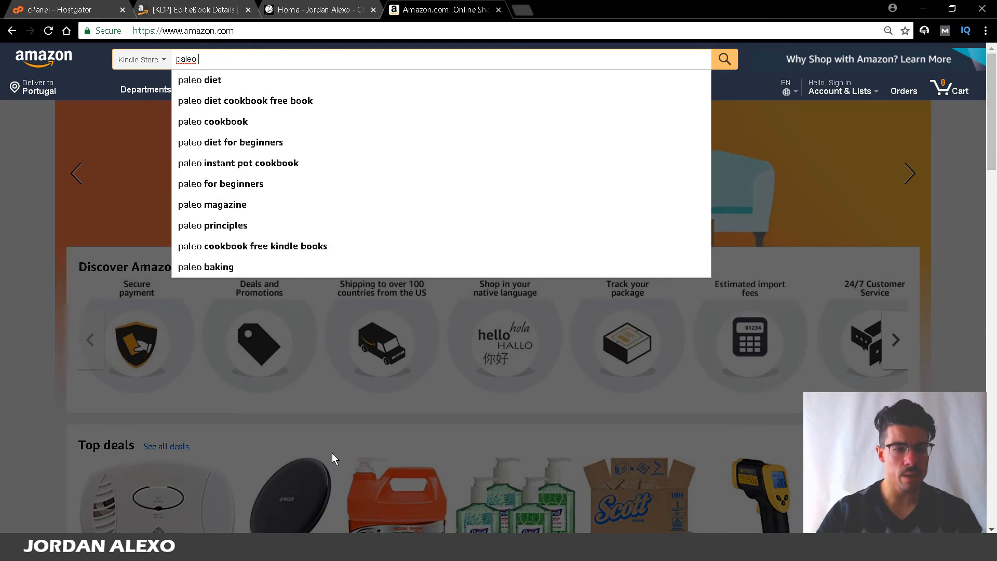
pyautogui.hotkey('alt', 'Tab')
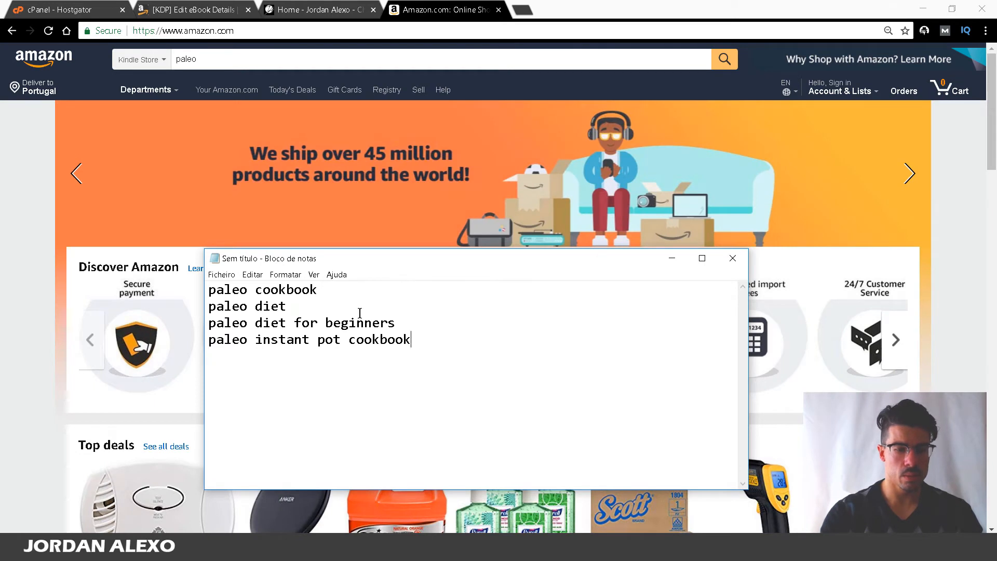
pyautogui.write('paleo ')
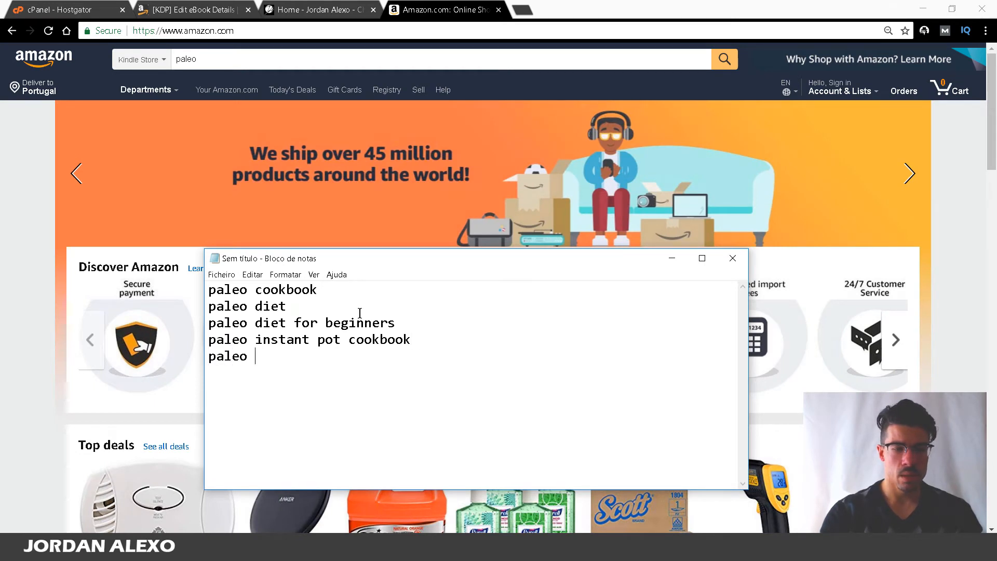
pyautogui.write('magazine')
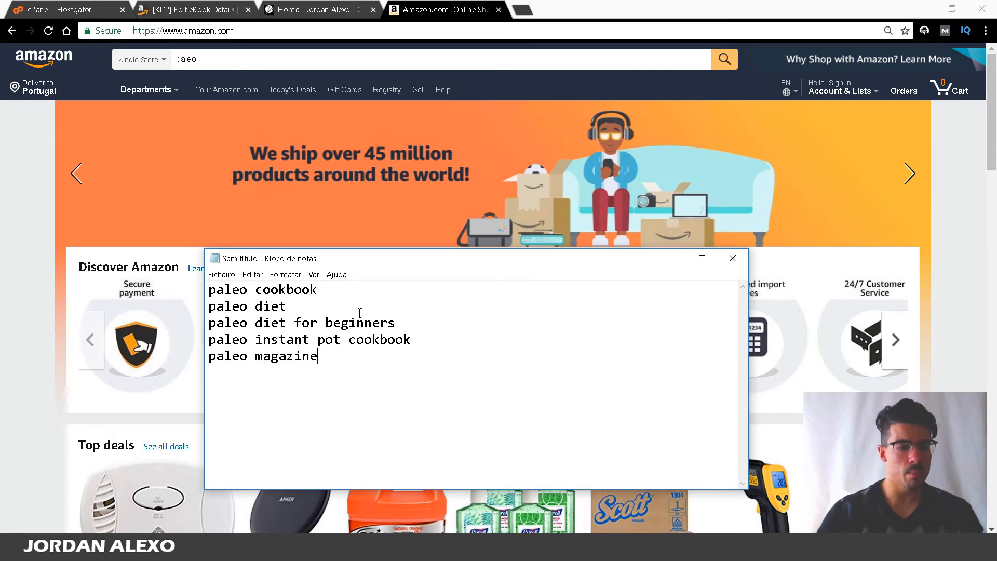
# Step: Check the Amazon Kindle Store suggestions for "paleo" and add "paleo principles" on the sixth line of the Notepad list
pyautogui.click(273, 68)
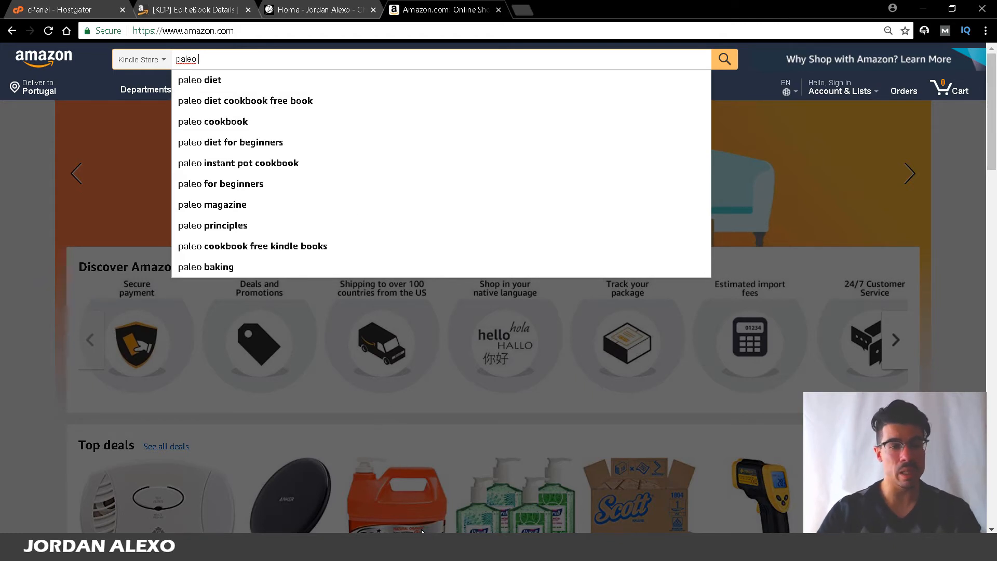
pyautogui.moveTo(336, 551)
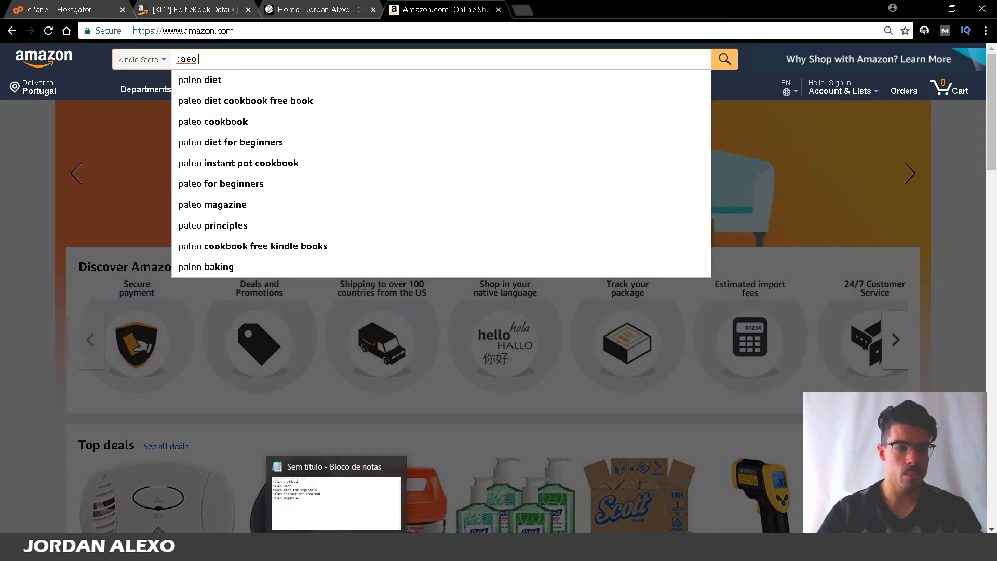
pyautogui.click(336, 551)
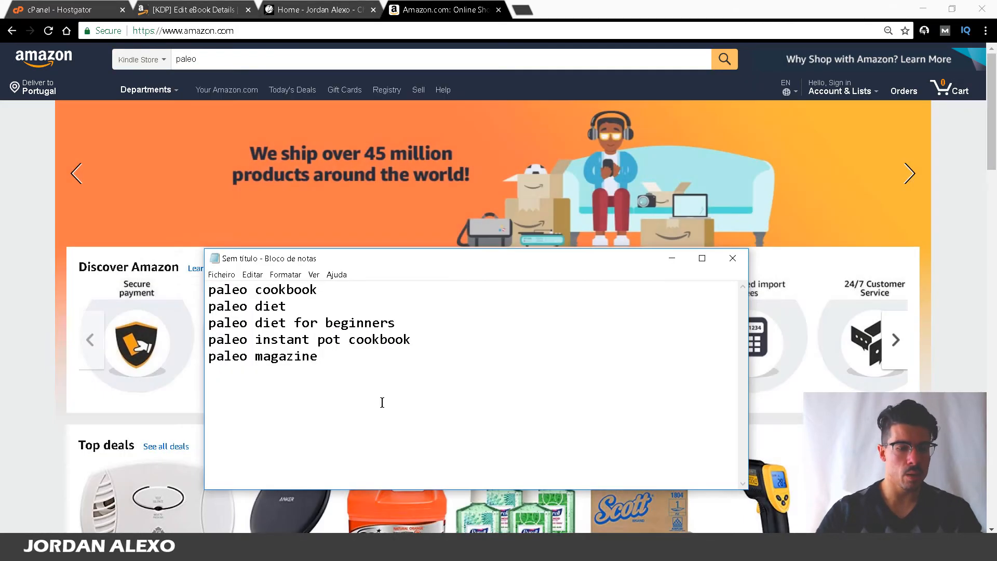
pyautogui.write('paleo pr')
pyautogui.write('inciples')
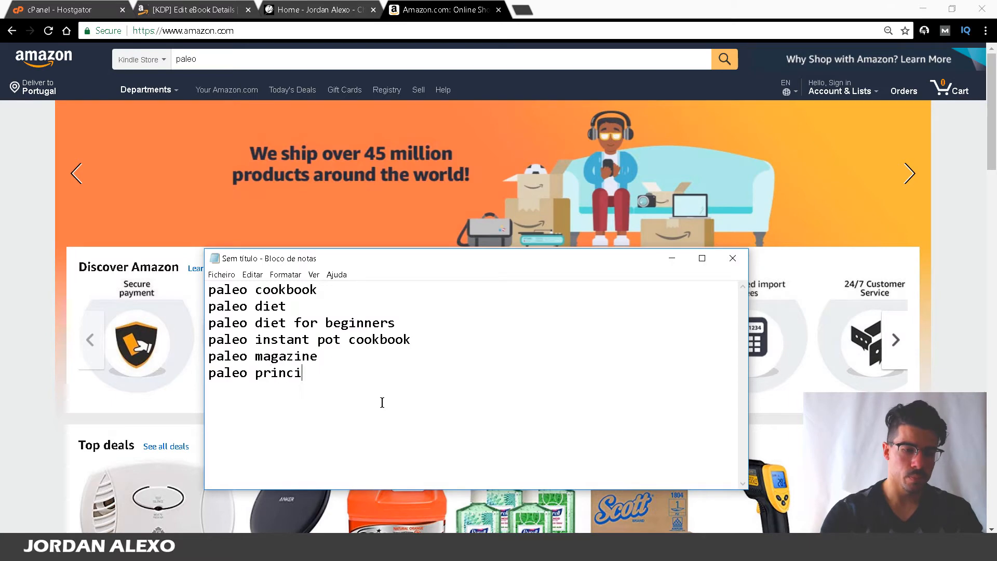
# Step: Consult the Amazon paleo suggestions once more and add "paleo baking" on the seventh line of the Notepad list
pyautogui.click(330, 61)
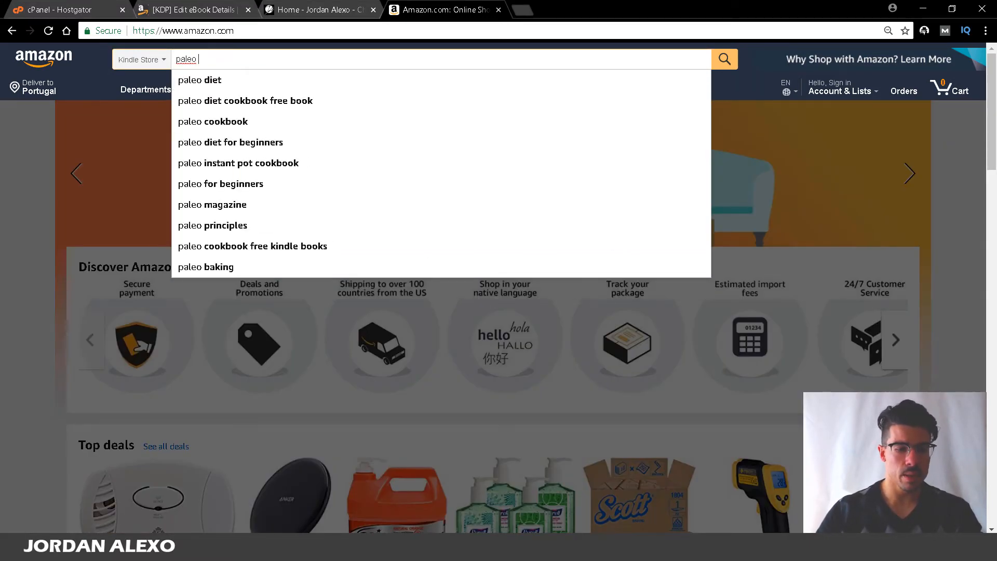
pyautogui.hotkey('alt', 'Tab')
pyautogui.press('Return')
pyautogui.write('pal')
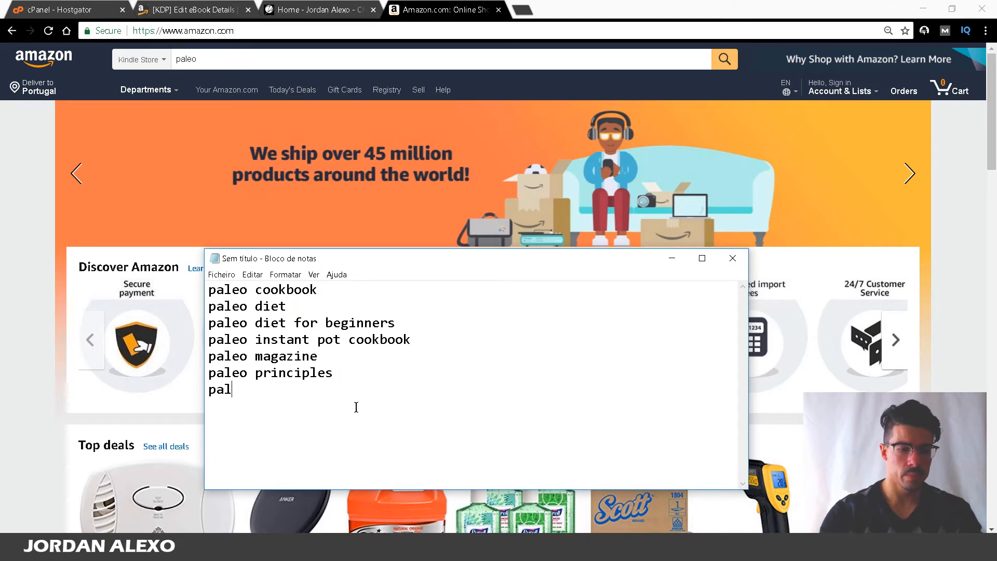
pyautogui.write('eo baking')
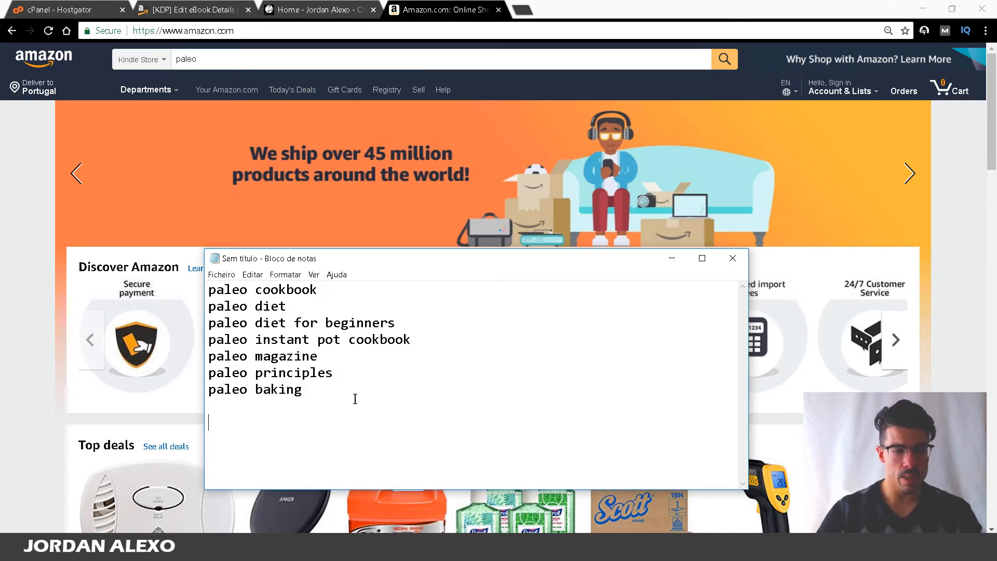
# Step: Look up Kindle Store suggestions for "weight" on Amazon and add "weight watchers" directly below "paleo baking" in Notepad
pyautogui.click(276, 59)
pyautogui.press('BackSpace')
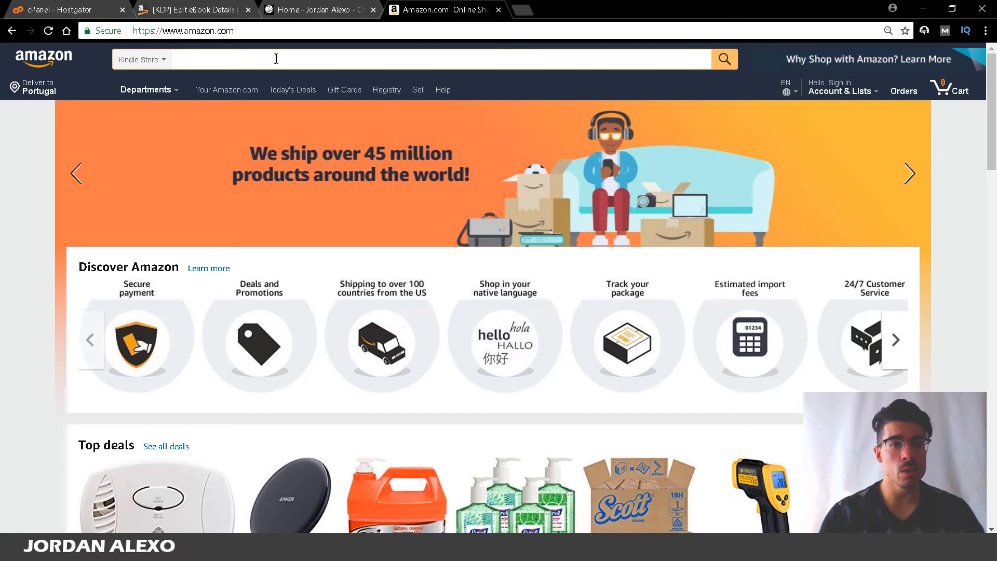
pyautogui.write('weight')
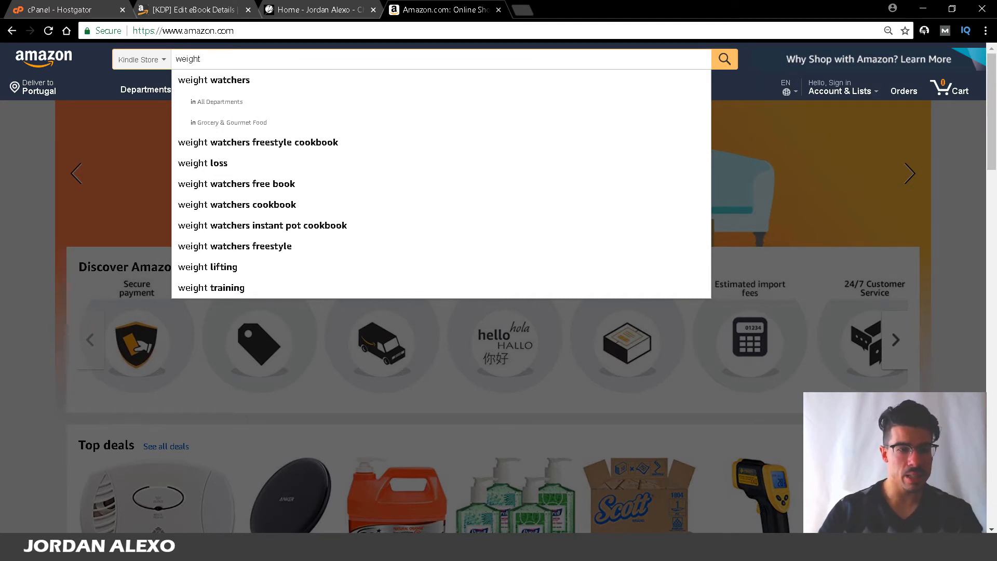
pyautogui.hotkey('alt', 'Tab')
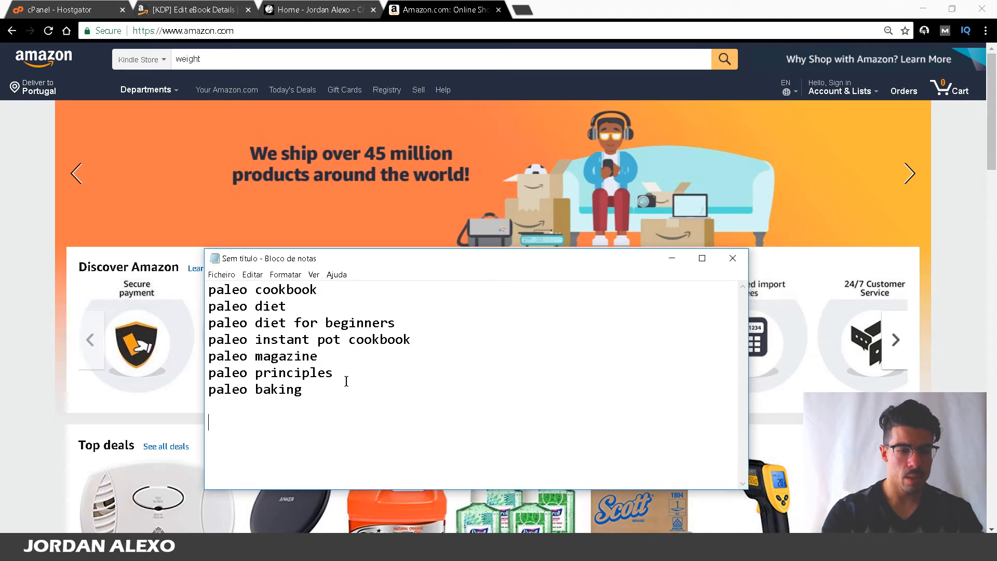
pyautogui.press('BackSpace')
pyautogui.press('Return')
pyautogui.write('weight ')
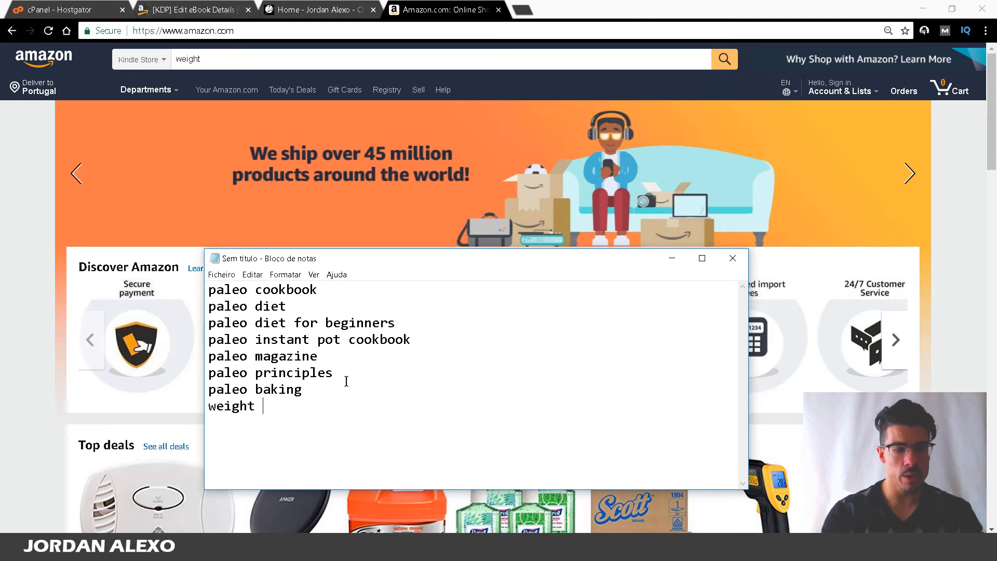
pyautogui.write('watchers')
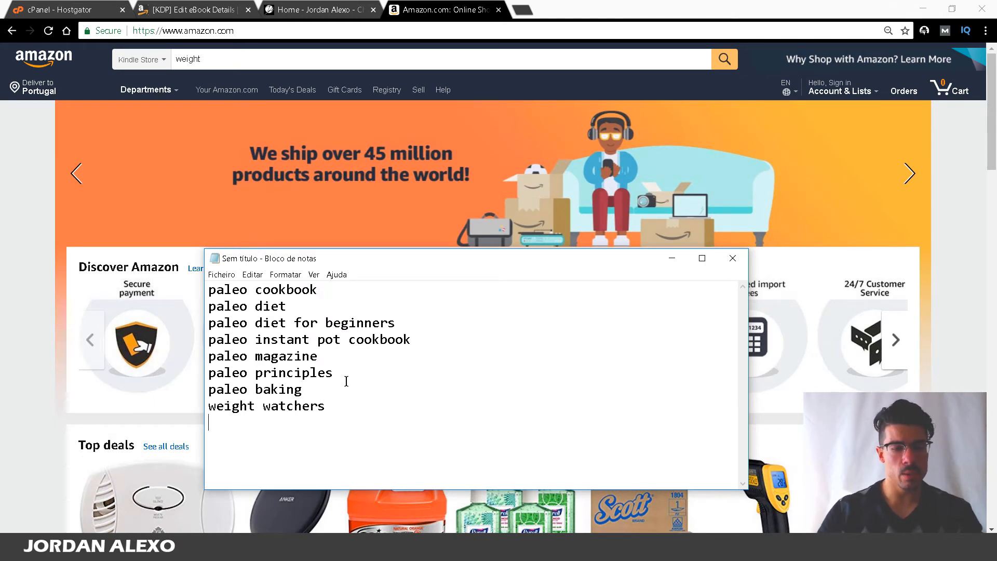
# Step: Review the Amazon suggestions for "weight" and add "weight loss" on the next line of the Notepad list
pyautogui.click(246, 65)
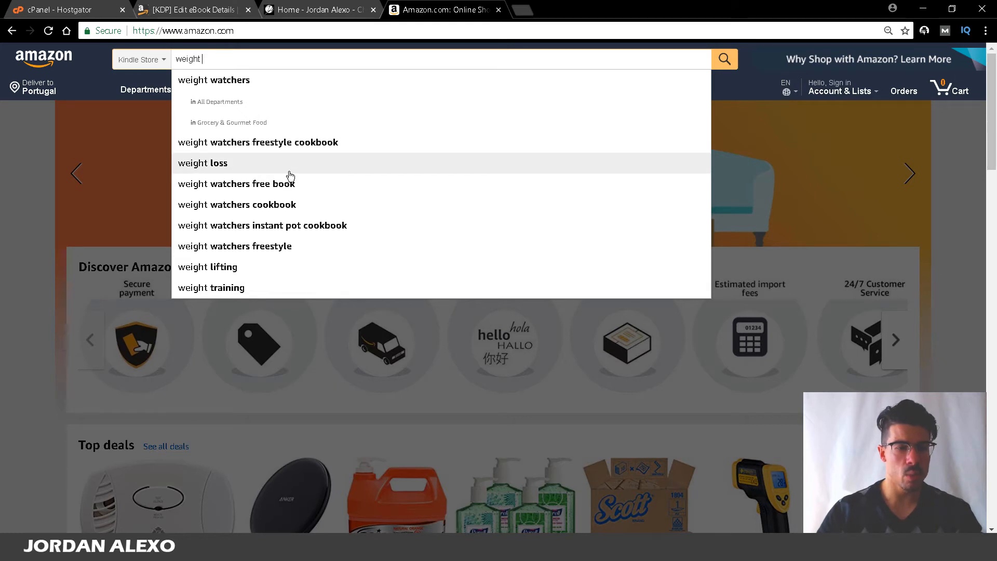
pyautogui.moveTo(336, 550)
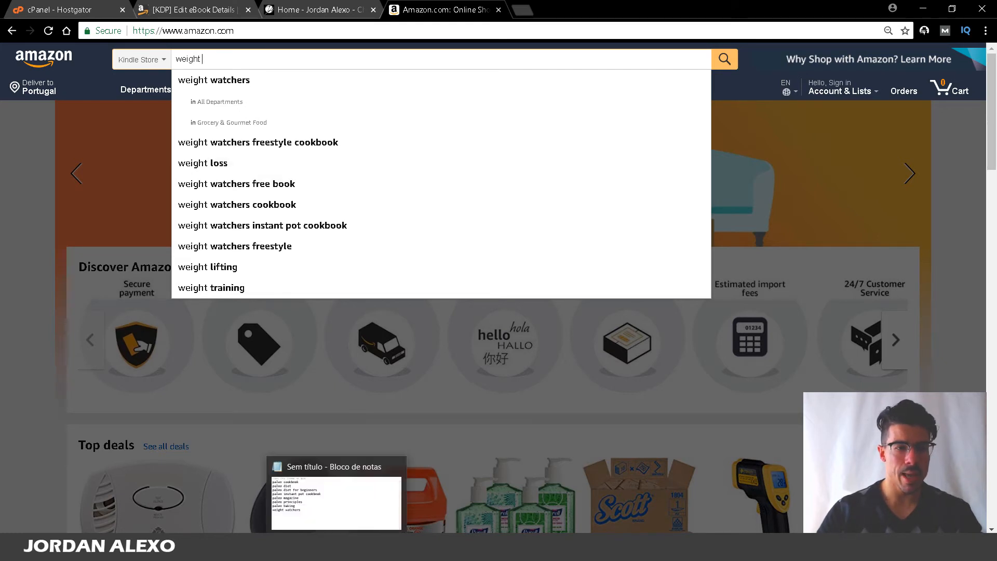
pyautogui.click(336, 499)
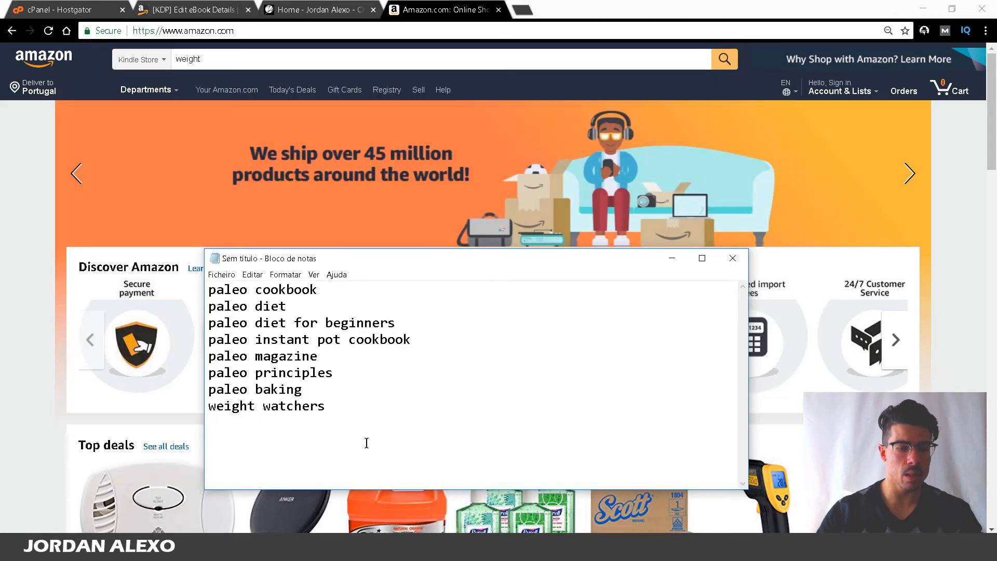
pyautogui.write('weight loss')
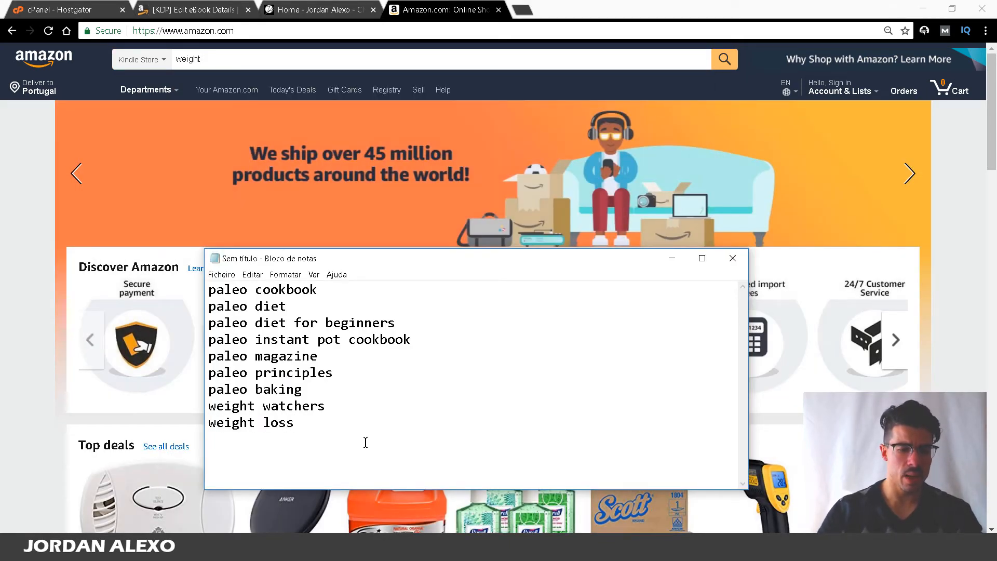
# Step: Pick another "weight" suggestion from Amazon and add "weight lifting" below "weight loss" in the Notepad list
pyautogui.click(208, 59)
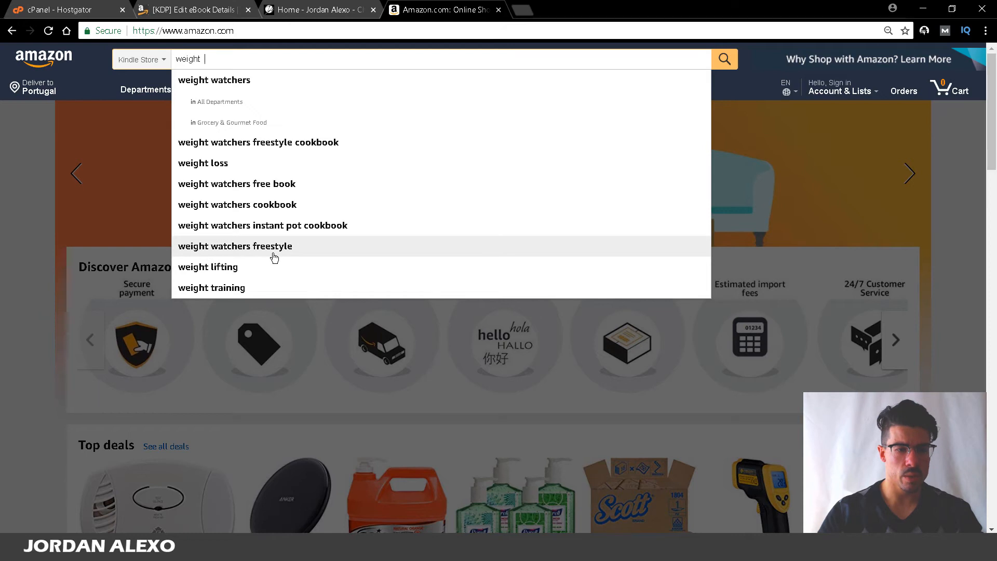
pyautogui.moveTo(334, 525)
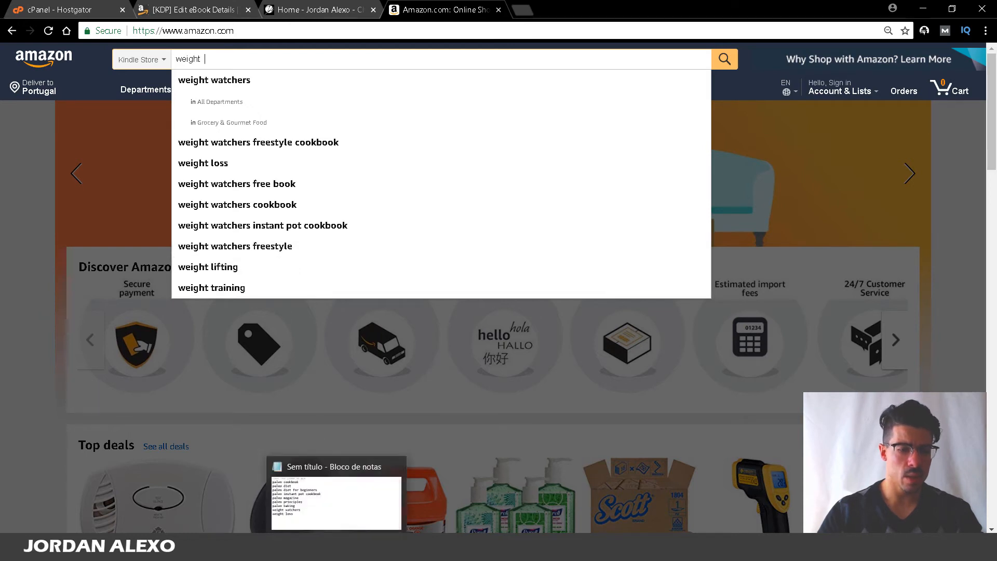
pyautogui.click(337, 486)
pyautogui.press('Return')
pyautogui.write('weight')
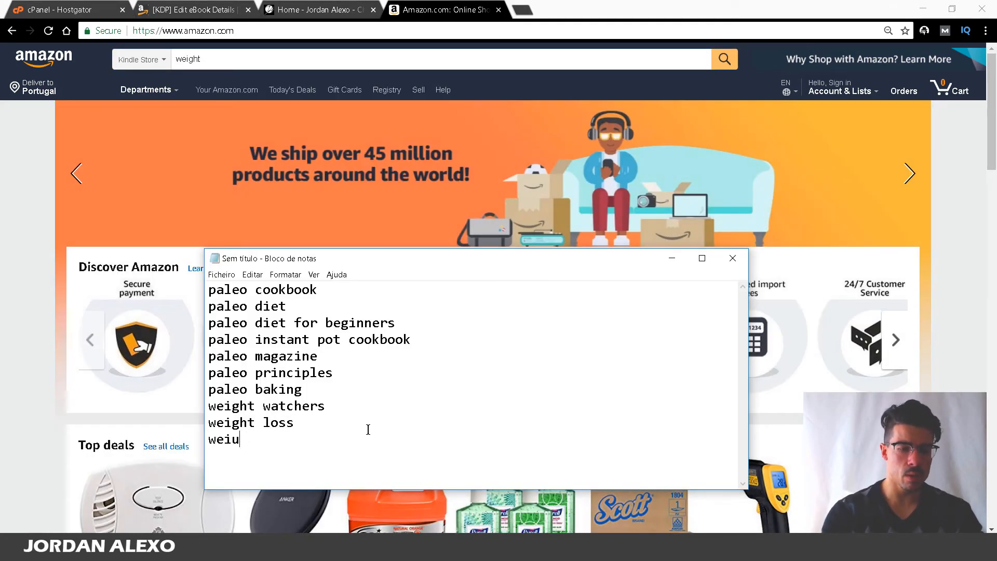
pyautogui.write(' lifting')
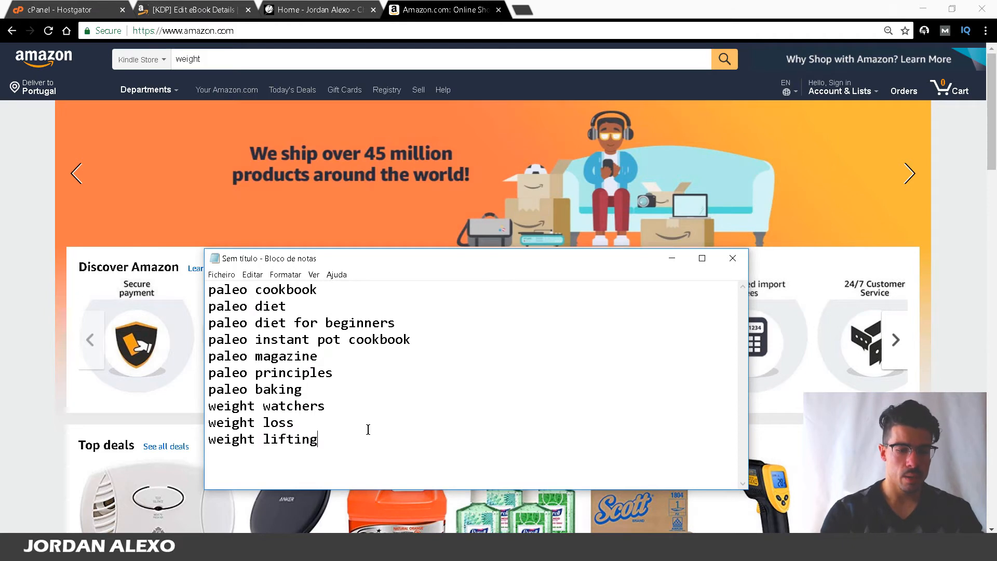
# Step: Add "weight training" below "weight lifting" in the Notepad list and move the Notepad window higher on the screen
pyautogui.press('Return')
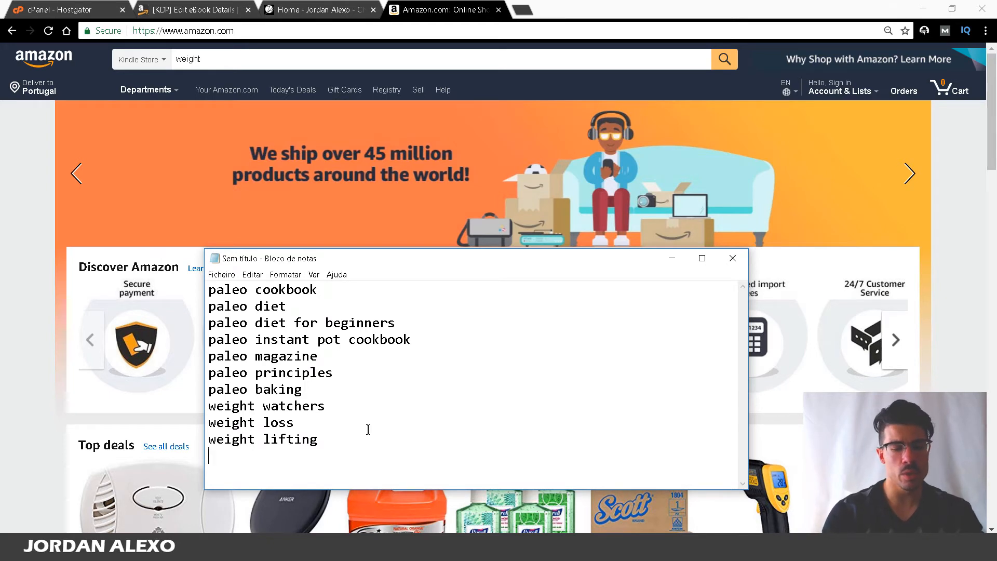
pyautogui.write('weight trai')
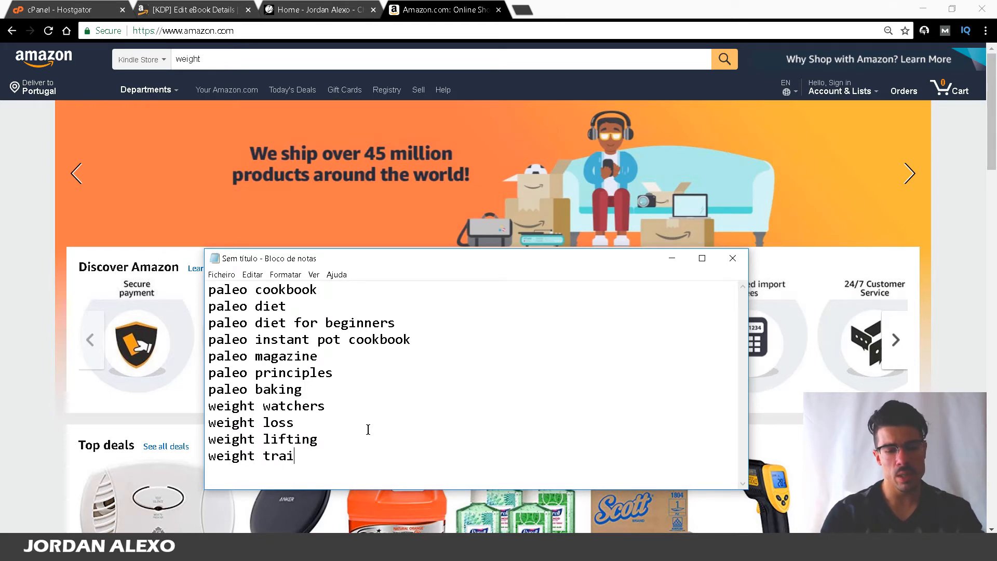
pyautogui.write('ning')
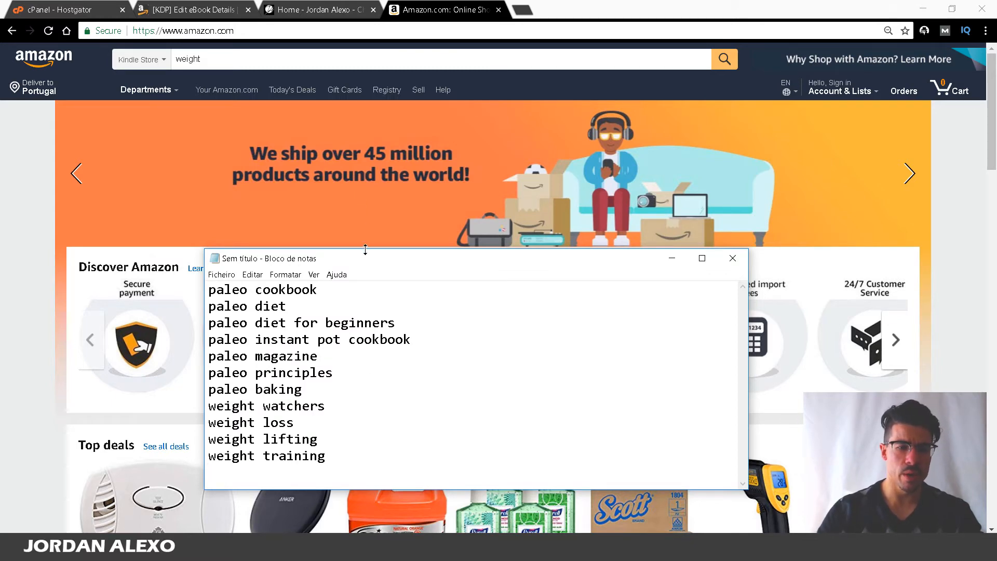
pyautogui.moveTo(365, 250); pyautogui.dragTo(340, 92)
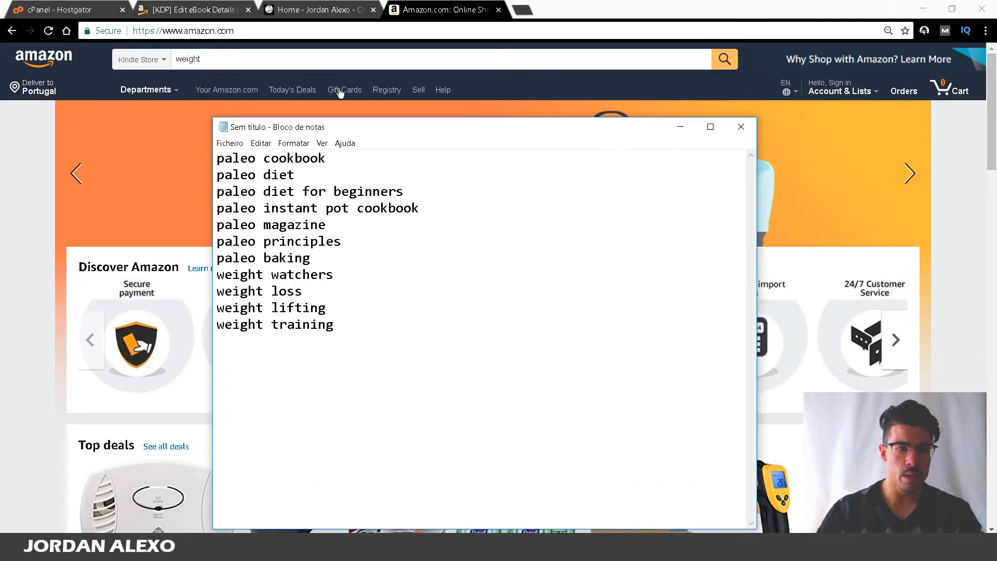
# Step: Replace the Amazon Kindle Store search term with "diet" to get its keyword suggestions
pyautogui.click(328, 64)
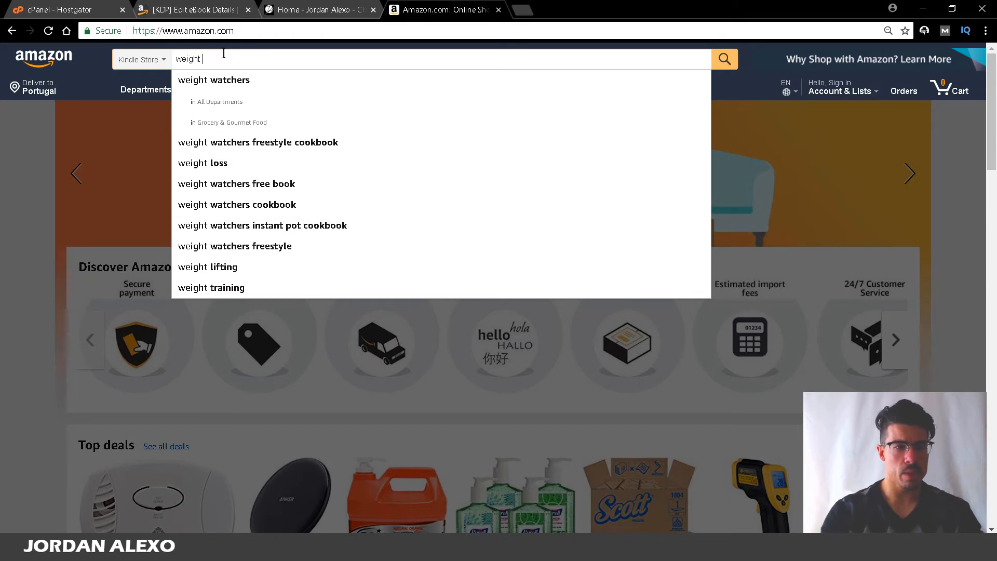
pyautogui.press('BackSpace')
pyautogui.press('BackSpace')
pyautogui.press('BackSpace')
pyautogui.press('BackSpace')
pyautogui.press('BackSpace')
pyautogui.press('BackSpace')
pyautogui.press('BackSpace')
pyautogui.write('d')
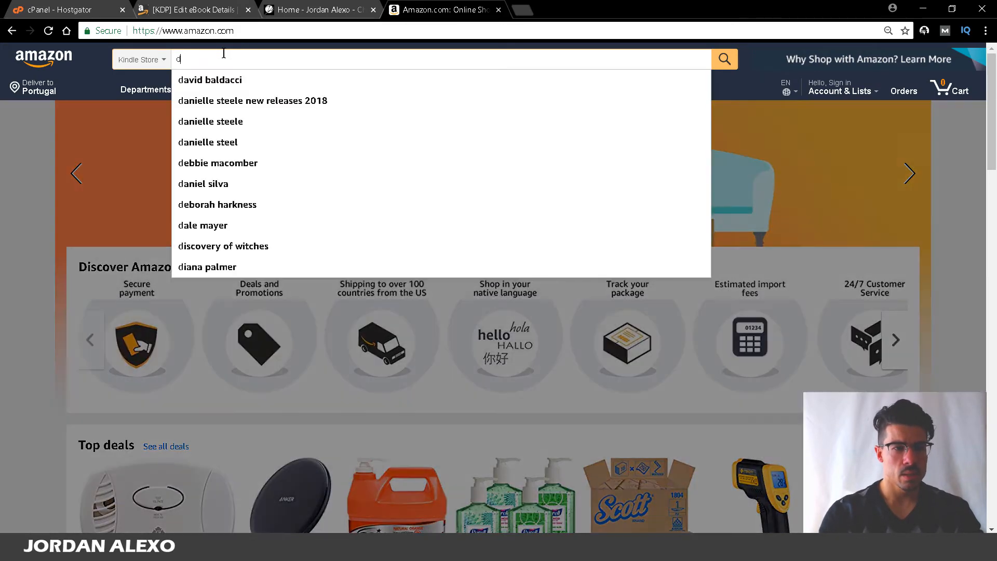
pyautogui.write('iet')
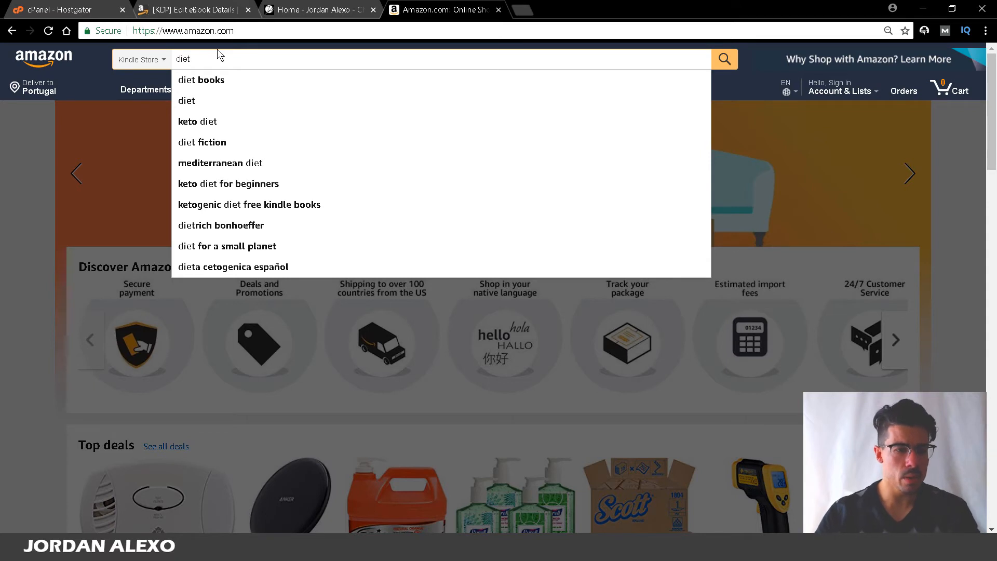
# Step: Add "diet books" below "weight training" in the Notepad keyword list
pyautogui.click(349, 547)
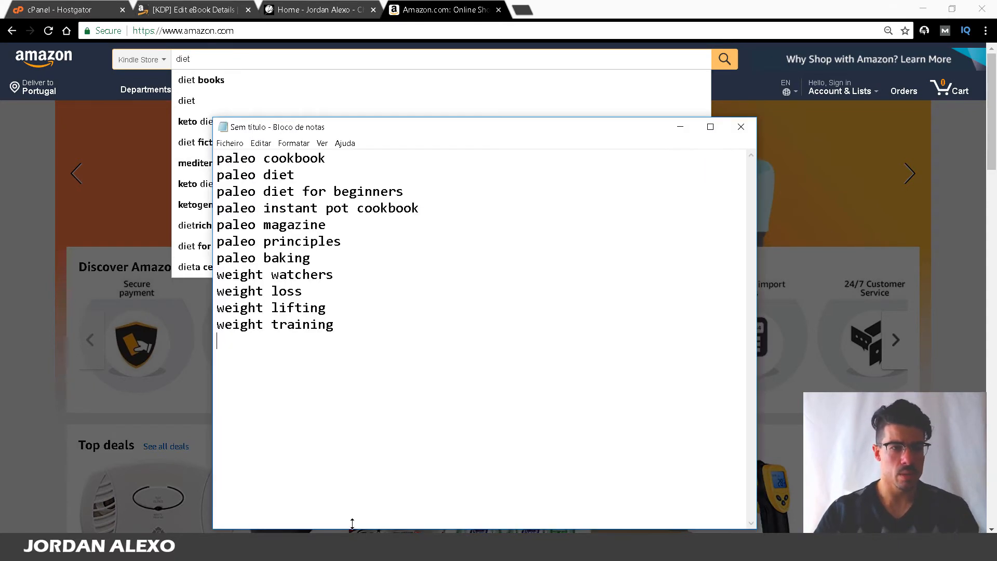
pyautogui.write('die')
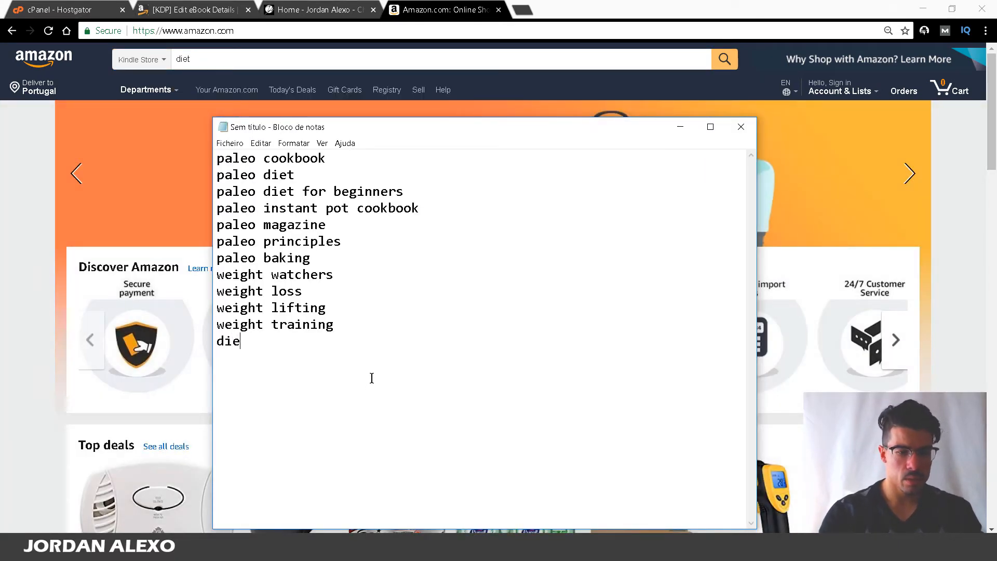
pyautogui.write('t books')
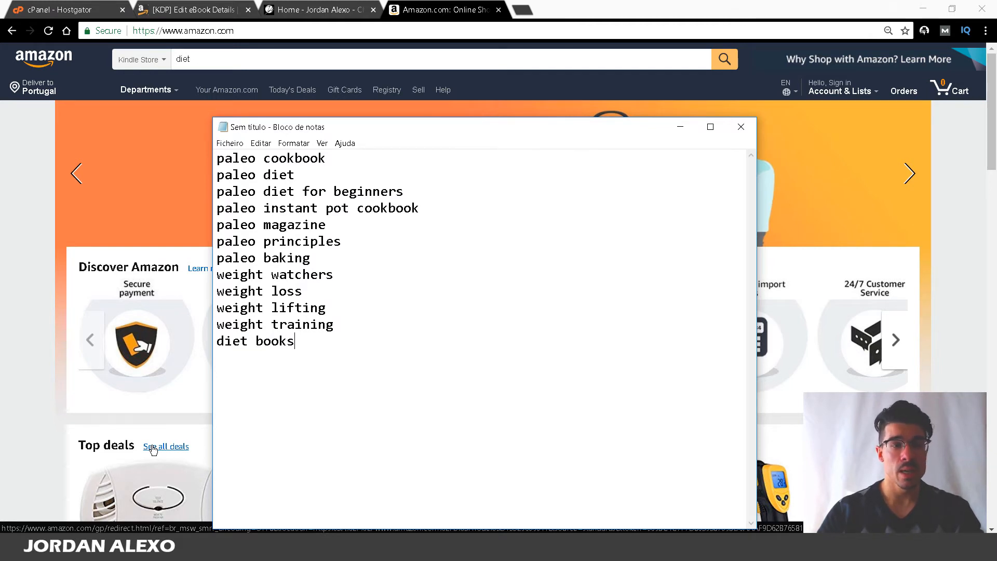
# Step: Return to the KDP eBook details, consult the Notepad list beside the keyword fields, and complete the first keyword as "paleo diet for beginners"
pyautogui.click(193, 6)
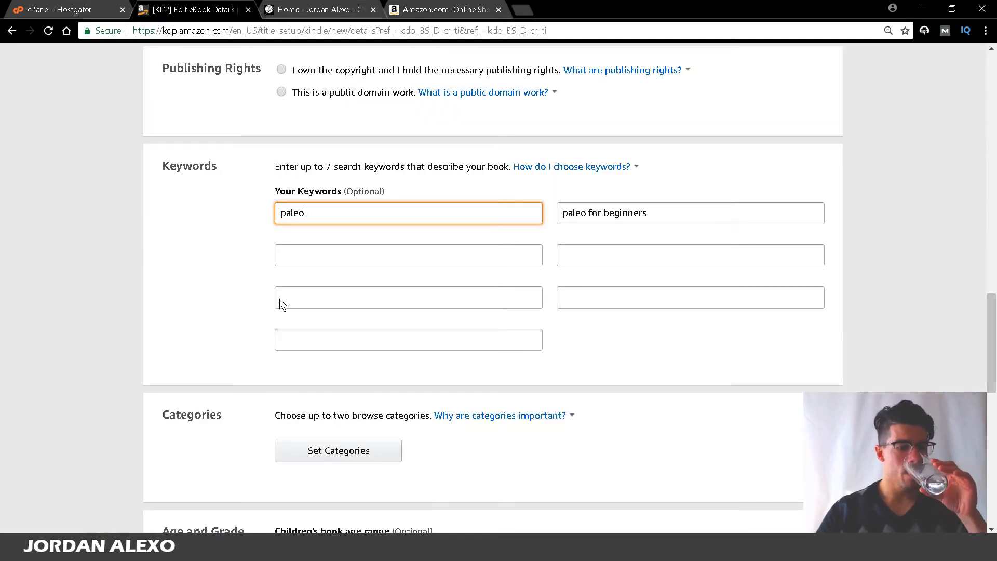
pyautogui.moveTo(343, 550)
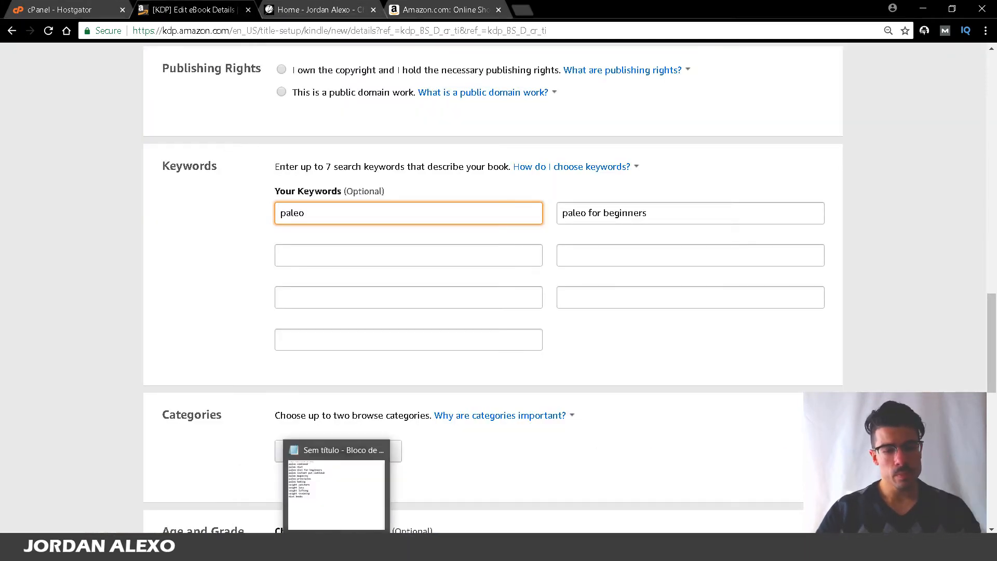
pyautogui.click(348, 506)
pyautogui.moveTo(334, 127); pyautogui.dragTo(606, 293)
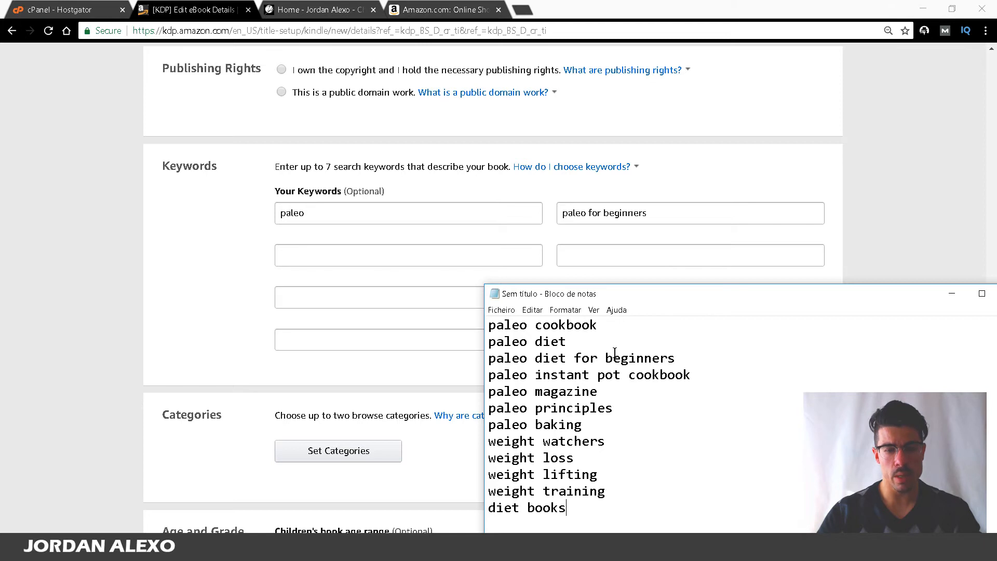
pyautogui.click(338, 205)
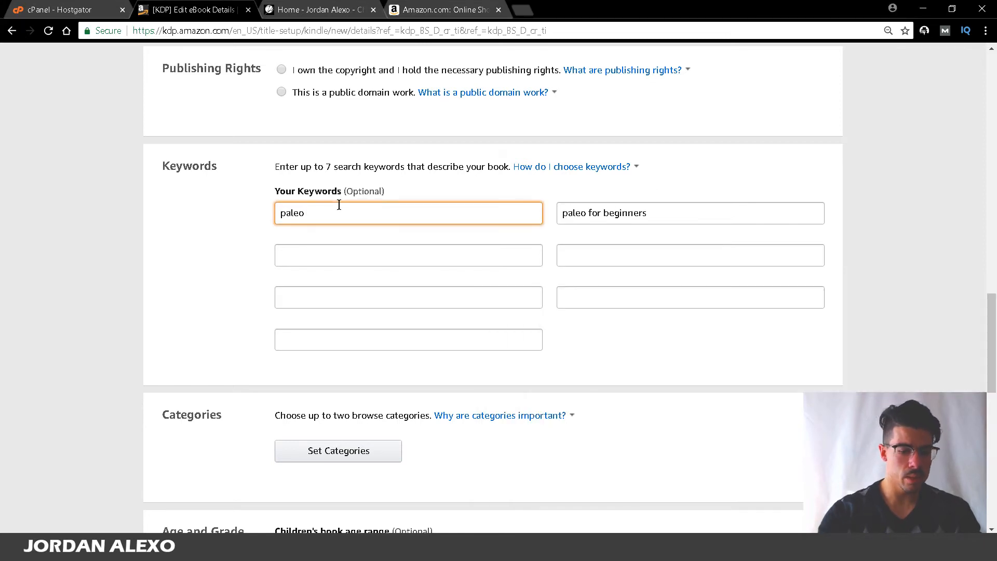
pyautogui.write('diet for beginners')
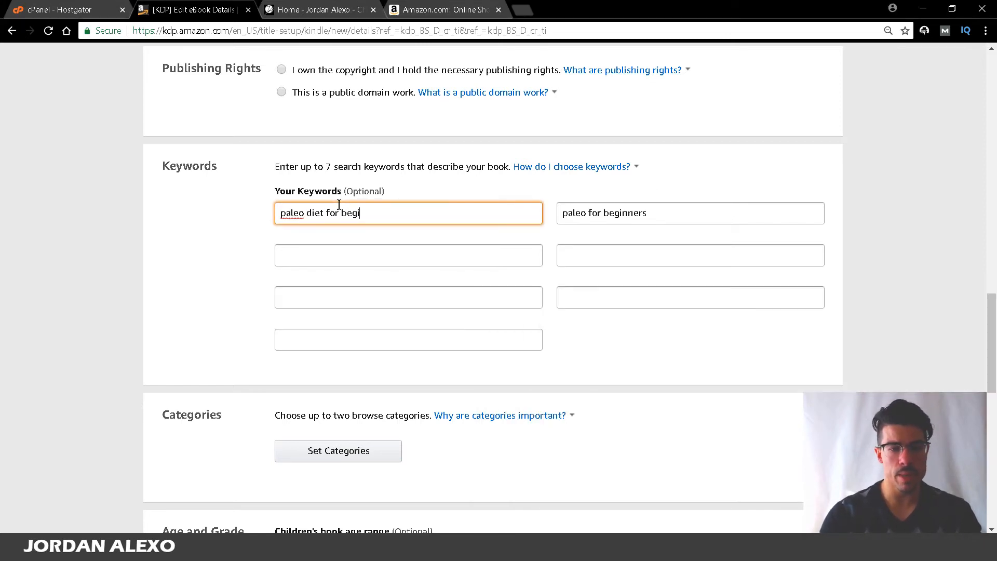
# Step: Clear "paleo for beginners" from the keyword field beside "paleo diet for beginners"
pyautogui.click(718, 228)
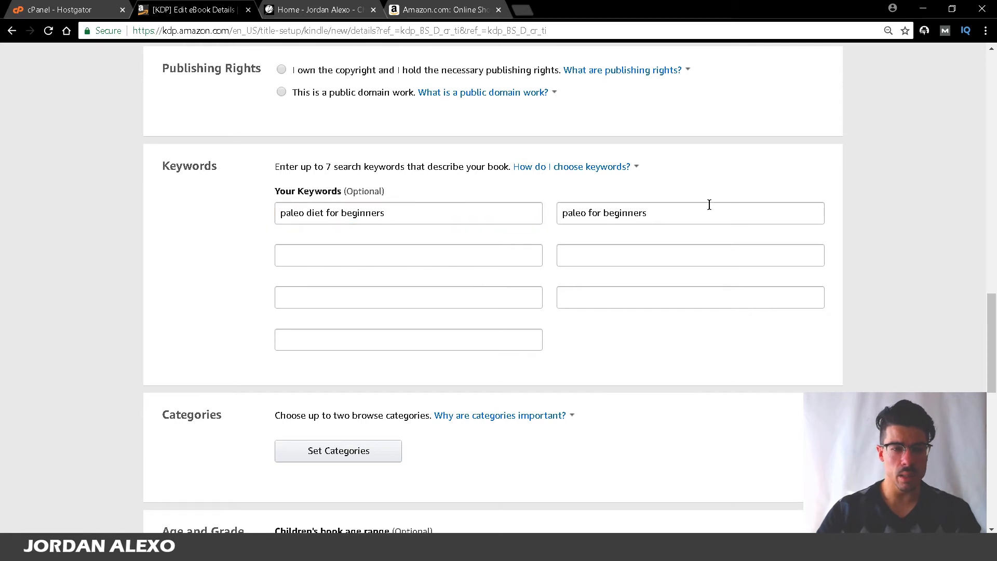
pyautogui.tripleClick(707, 214)
pyautogui.press('BackSpace')
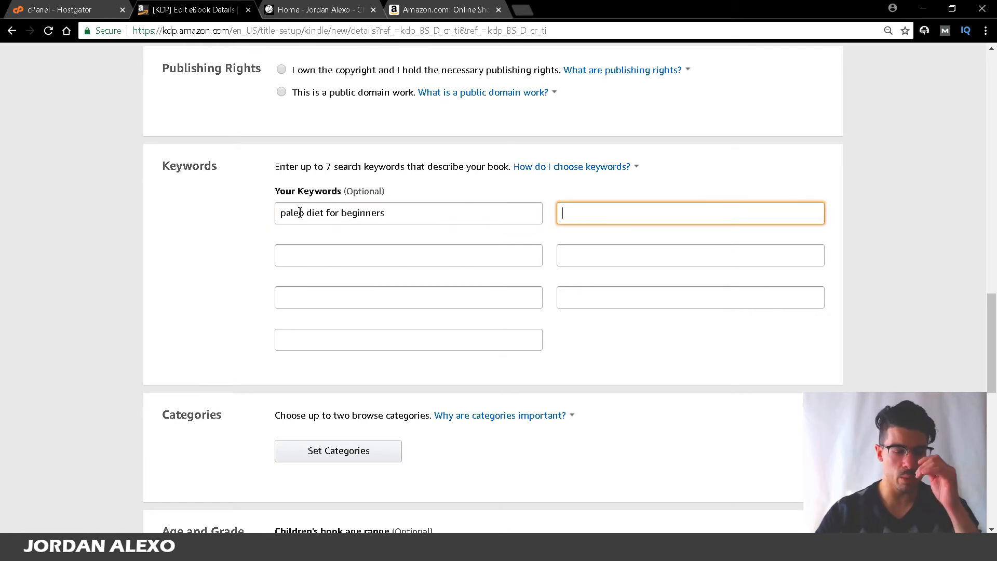
pyautogui.moveTo(280, 213); pyautogui.dragTo(235, 219)
pyautogui.click(391, 213)
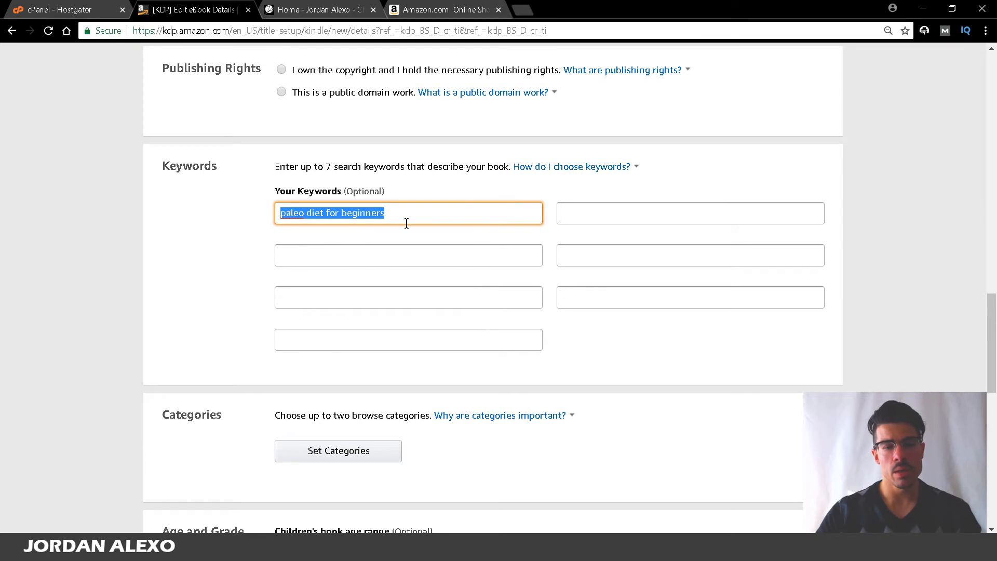
# Step: Try "paleo for beginners" as the keyword below "paleo diet for beginners", and clear that field again
pyautogui.click(374, 254)
pyautogui.write('paleo diet for')
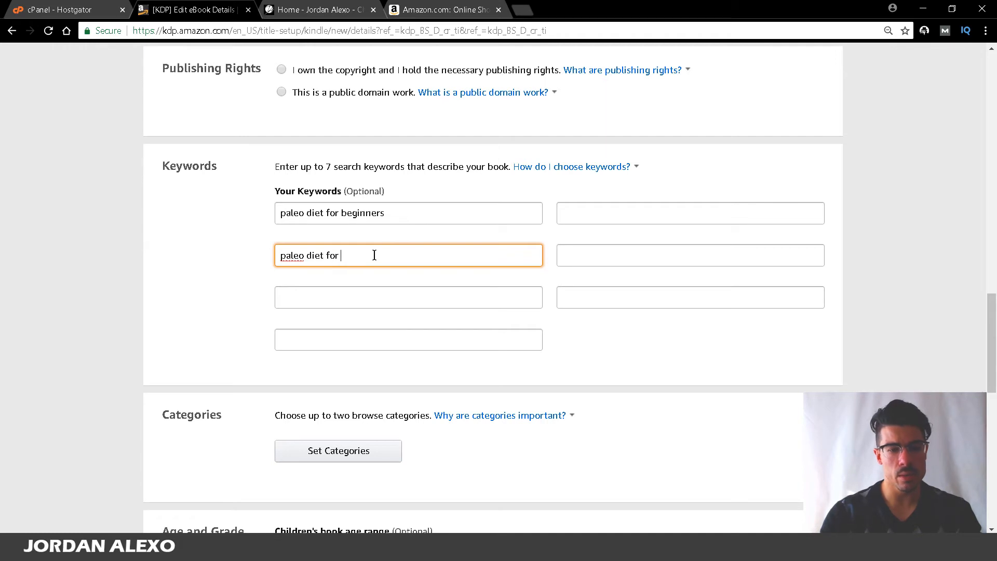
pyautogui.press('BackSpace')
pyautogui.press('BackSpace')
pyautogui.press('BackSpace')
pyautogui.press('BackSpace')
pyautogui.press('BackSpace')
pyautogui.press('BackSpace')
pyautogui.press('BackSpace')
pyautogui.press('BackSpace')
pyautogui.press('BackSpace')
pyautogui.write('for begi')
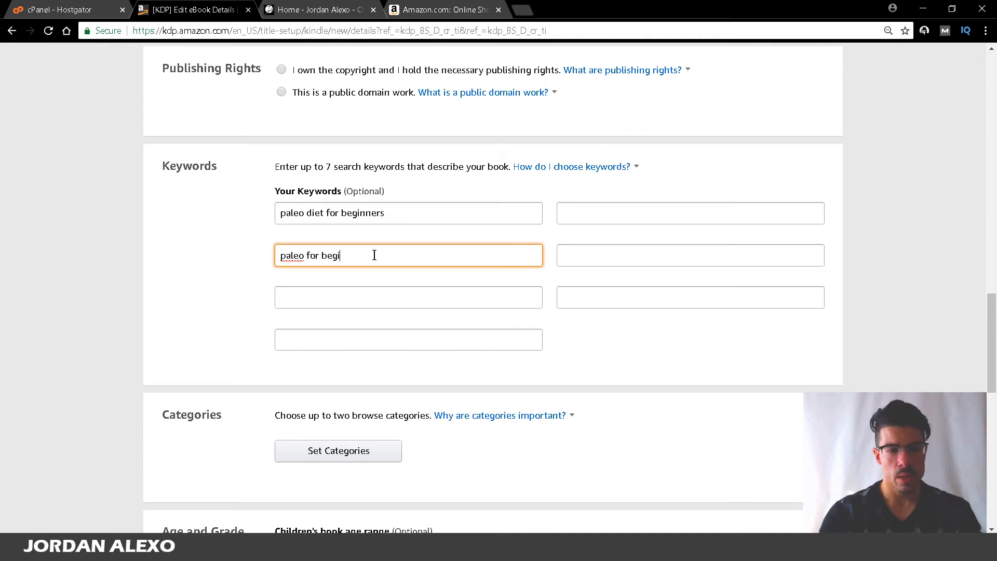
pyautogui.write('nners')
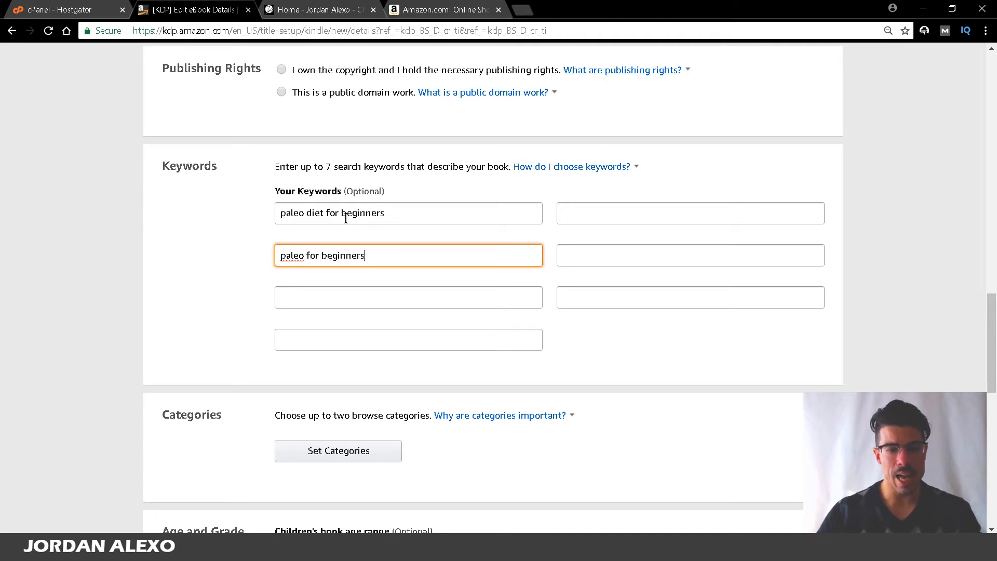
pyautogui.moveTo(367, 254); pyautogui.dragTo(78, 255)
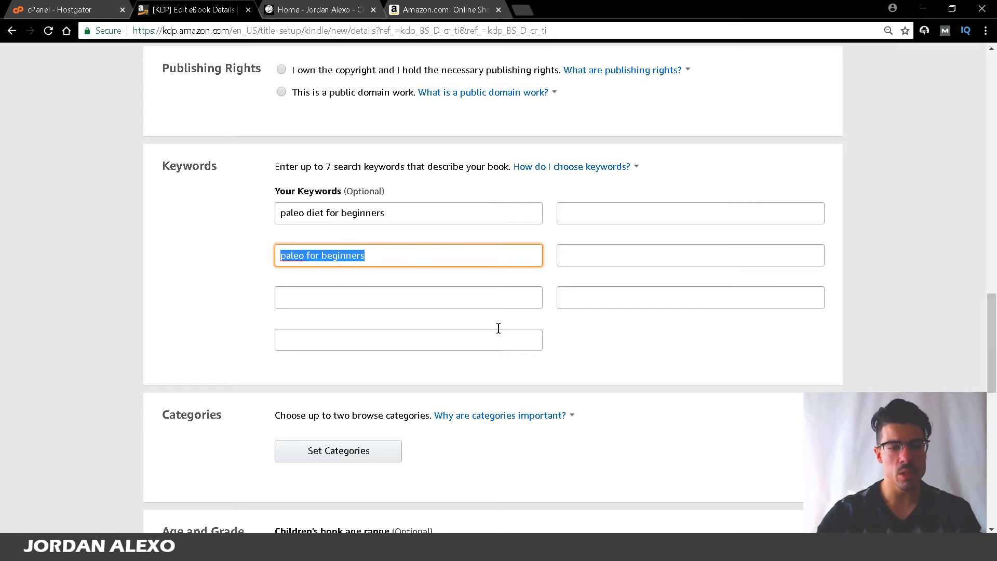
pyautogui.press('BackSpace')
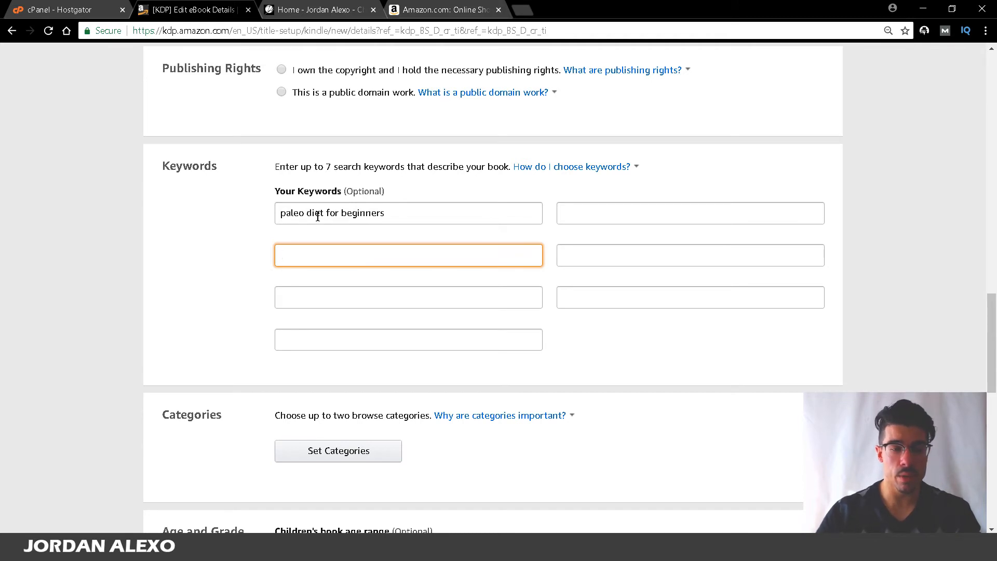
pyautogui.moveTo(324, 213); pyautogui.dragTo(280, 213)
pyautogui.press('Right')
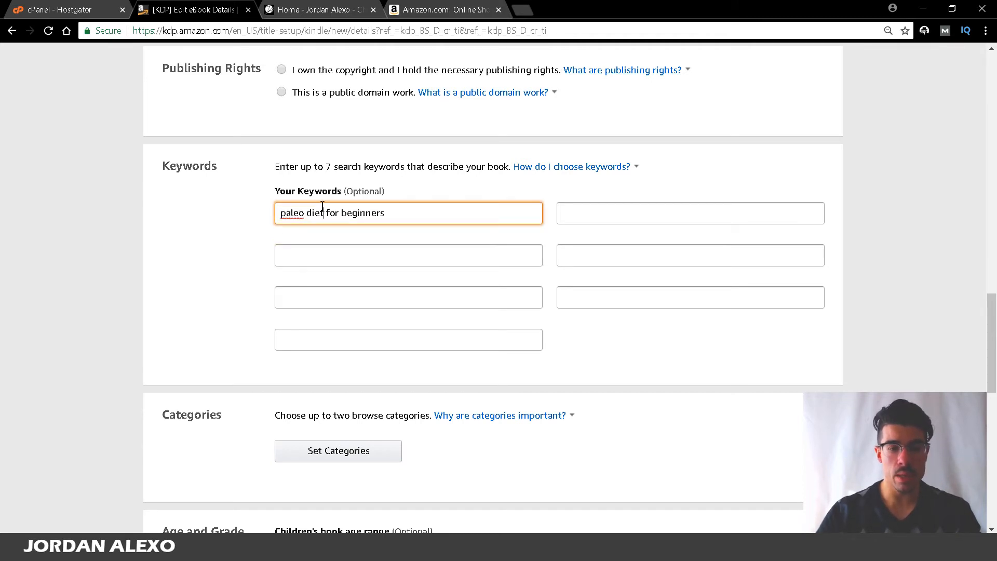
pyautogui.hotkey('shift', 'End')
pyautogui.doubleClick(286, 219)
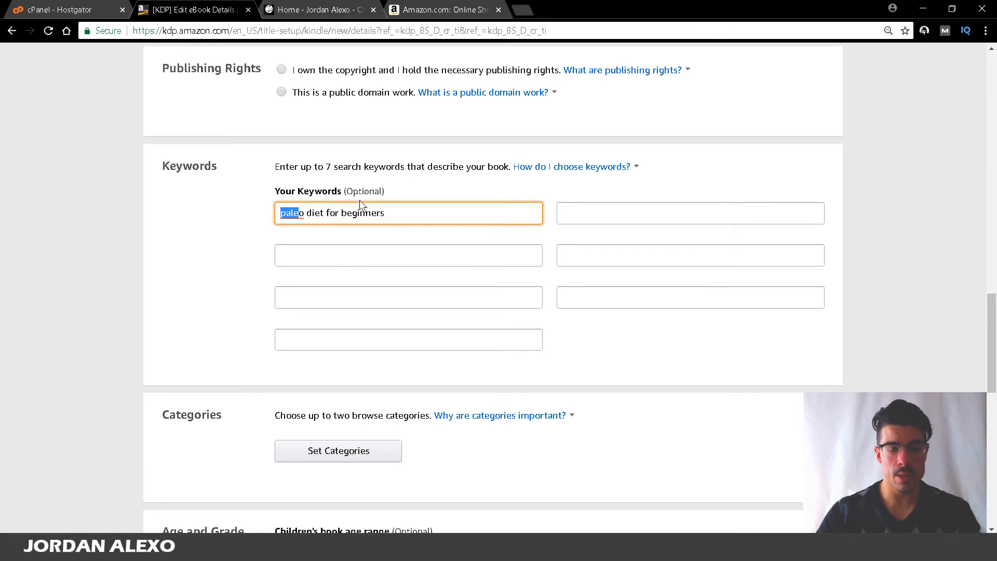
pyautogui.moveTo(336, 213); pyautogui.dragTo(388, 210)
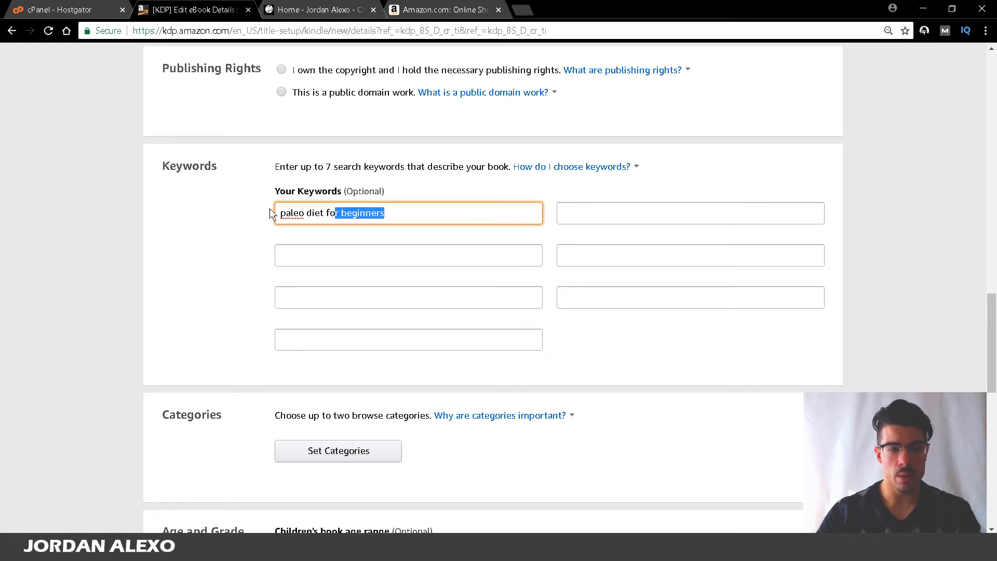
# Step: Consult the Notepad keyword list and append "paleo magazine" to the first keyword, "paleo diet for beginners"
pyautogui.hotkey('alt', 'Tab')
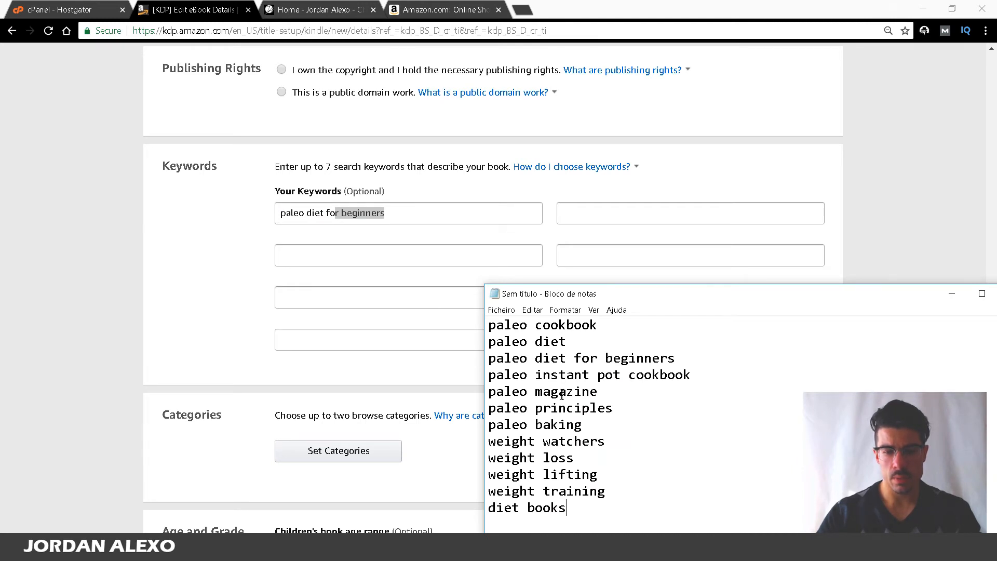
pyautogui.click(441, 199)
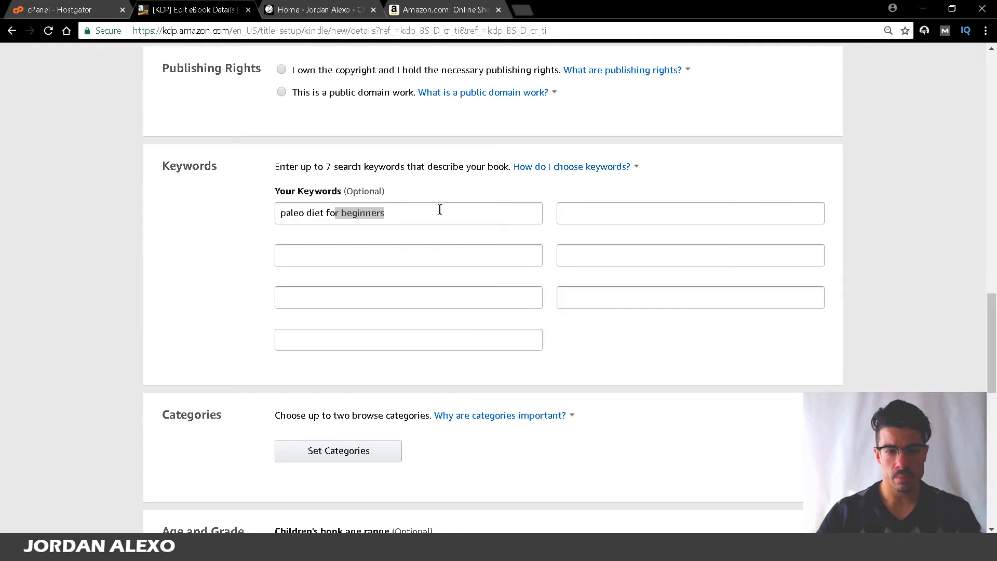
pyautogui.click(440, 209)
pyautogui.write('+')
pyautogui.press('BackSpace')
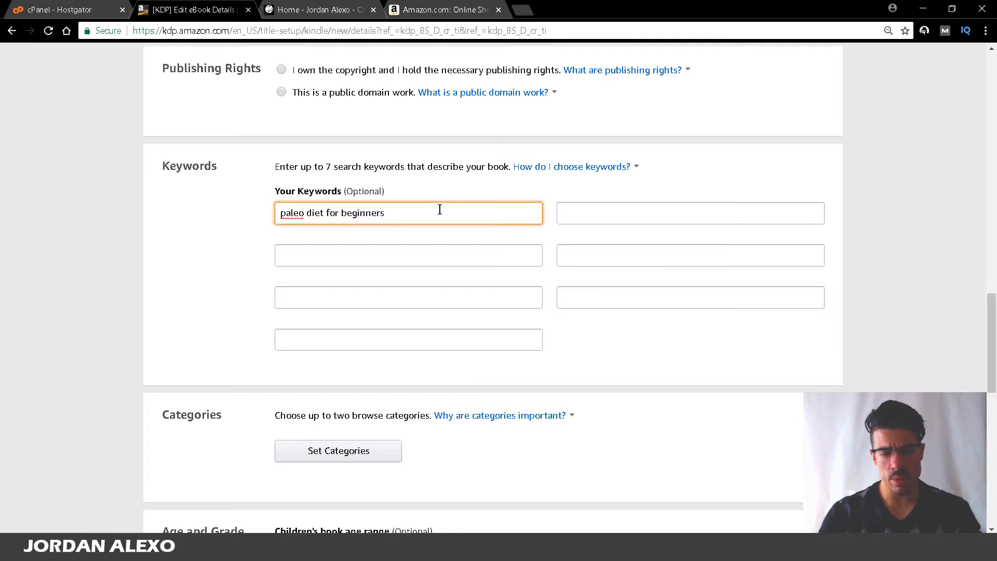
pyautogui.write('paleo ')
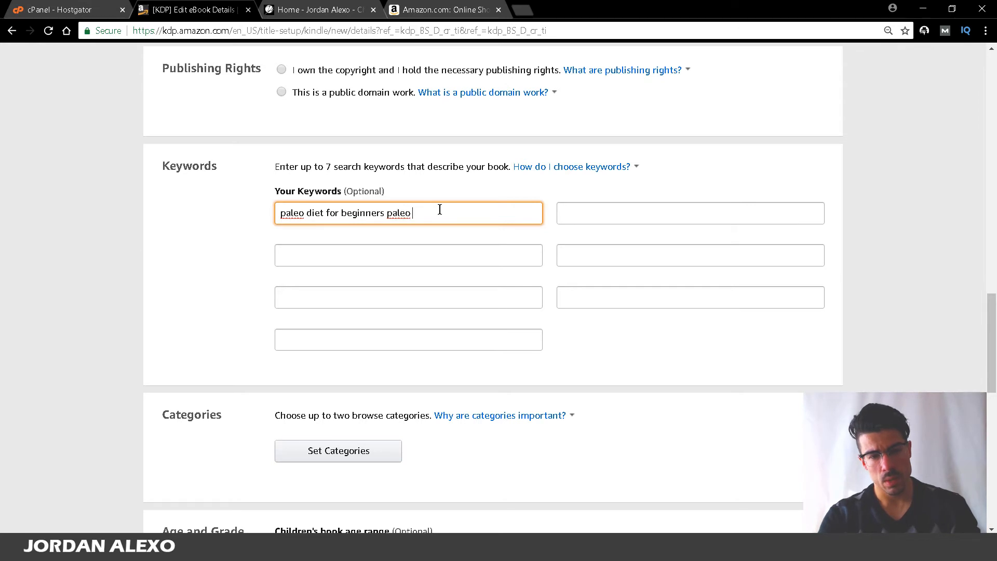
pyautogui.write('magazine')
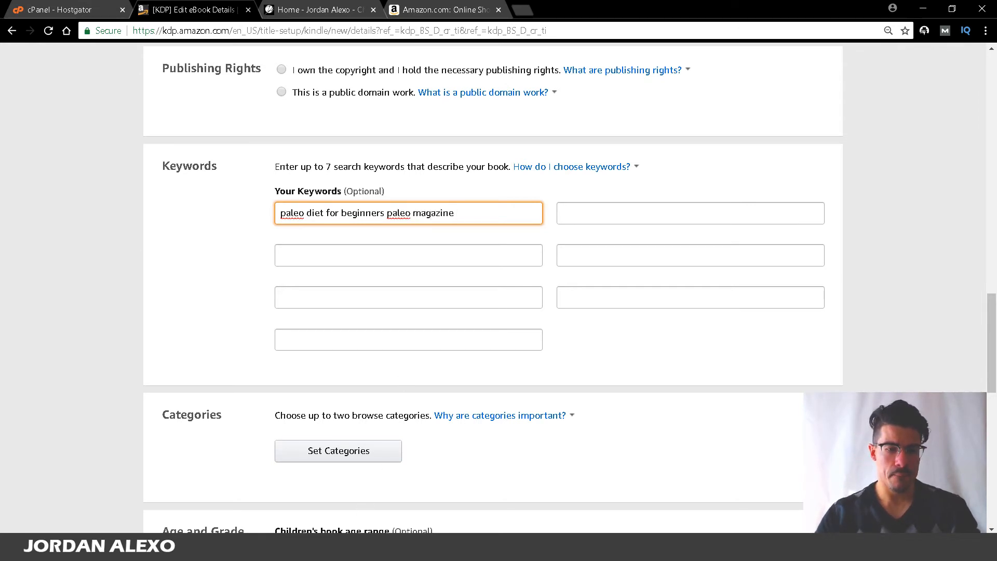
# Step: Copy "paleo principles" from the Notepad list into the empty keyword field directly below the first keyword
pyautogui.moveTo(337, 548)
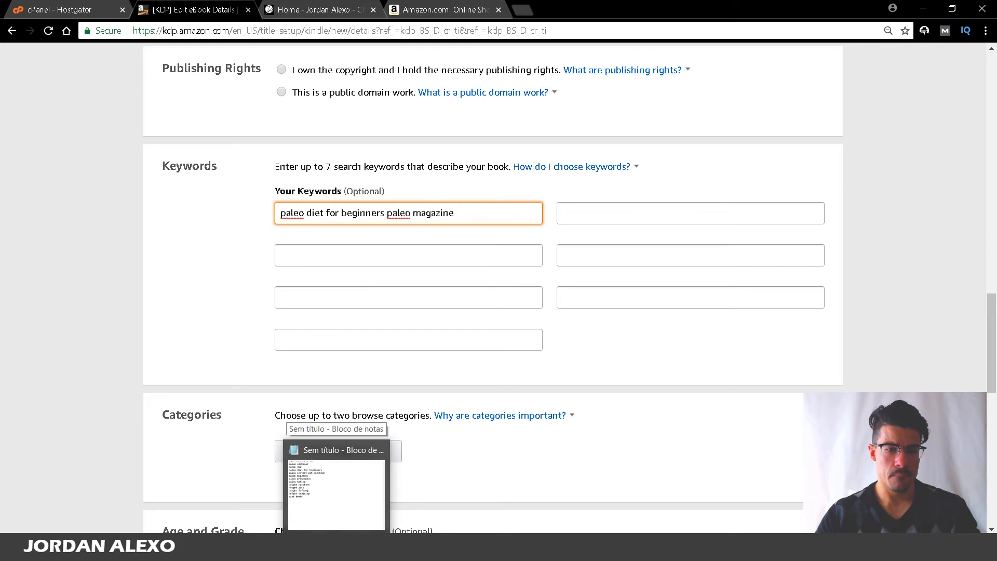
pyautogui.click(336, 488)
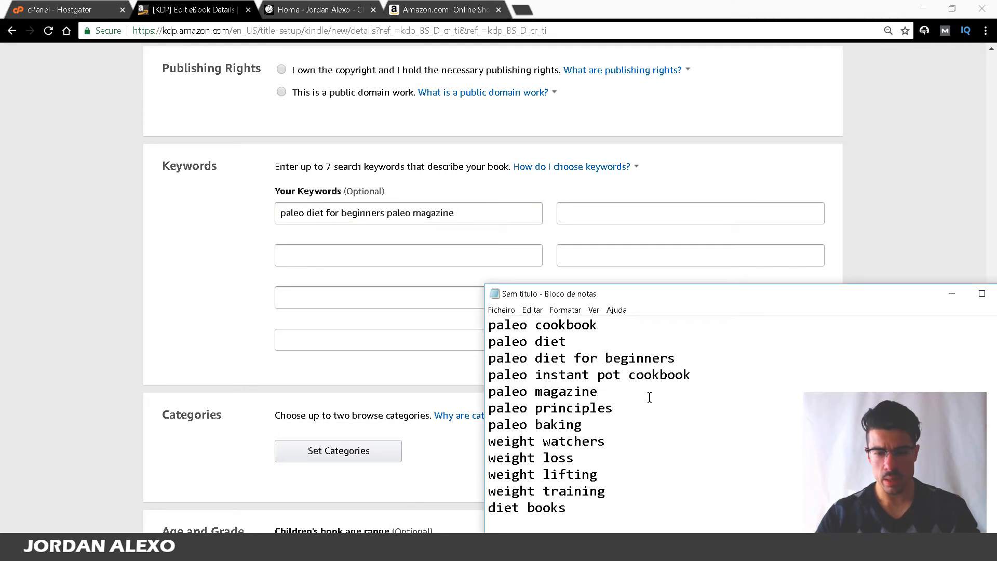
pyautogui.moveTo(614, 409); pyautogui.dragTo(494, 403)
pyautogui.hotkey('ctrl', 'c')
pyautogui.click(474, 208)
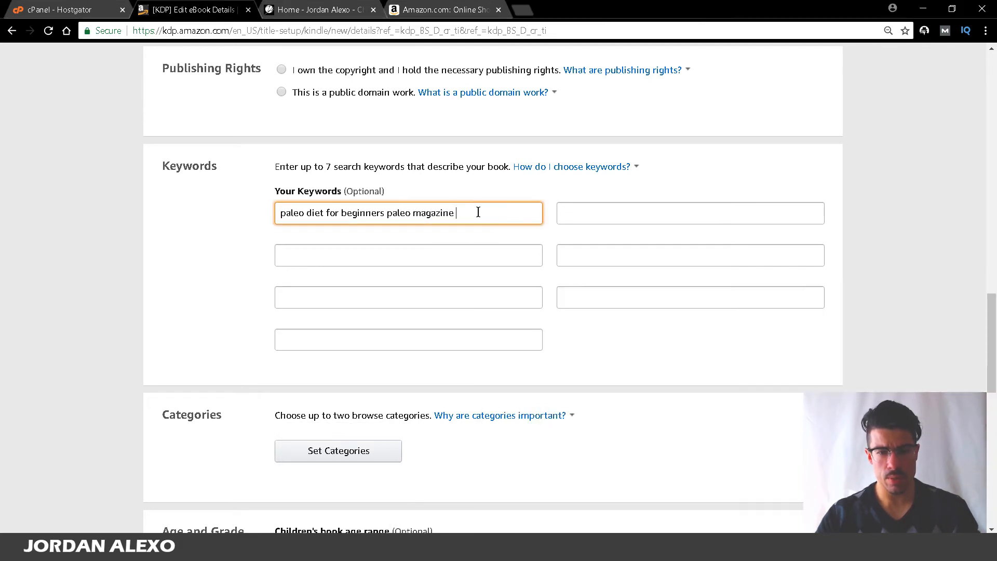
pyautogui.hotkey('ctrl', 'v')
pyautogui.hotkey('ctrl', 'z')
pyautogui.click(357, 255)
pyautogui.hotkey('ctrl', 'v')
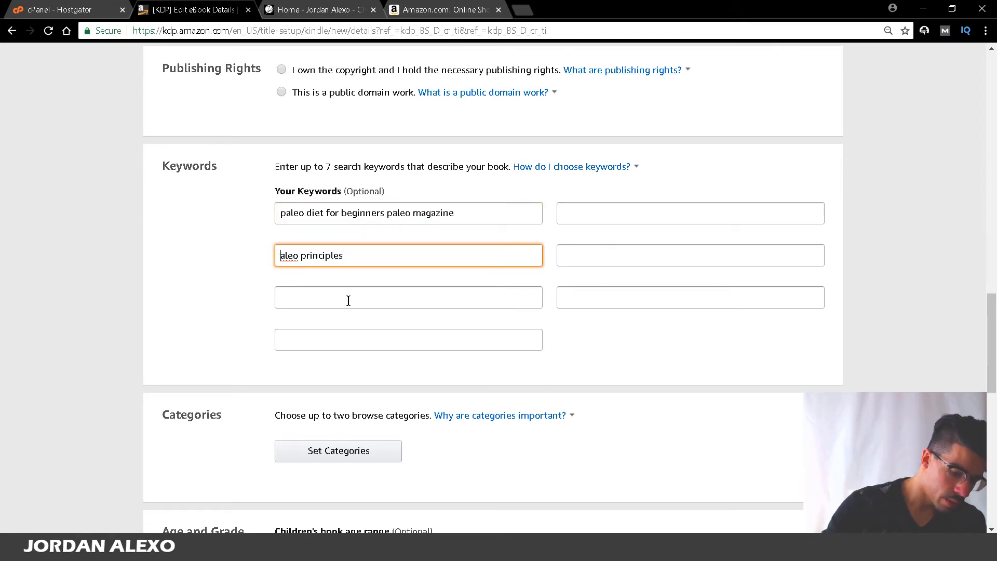
pyautogui.write('p')
# Step: Copy "paleo baking" from the Notepad list and append it to the "paleo principles" keyword, separated by a space
pyautogui.hotkey('alt', 'Tab')
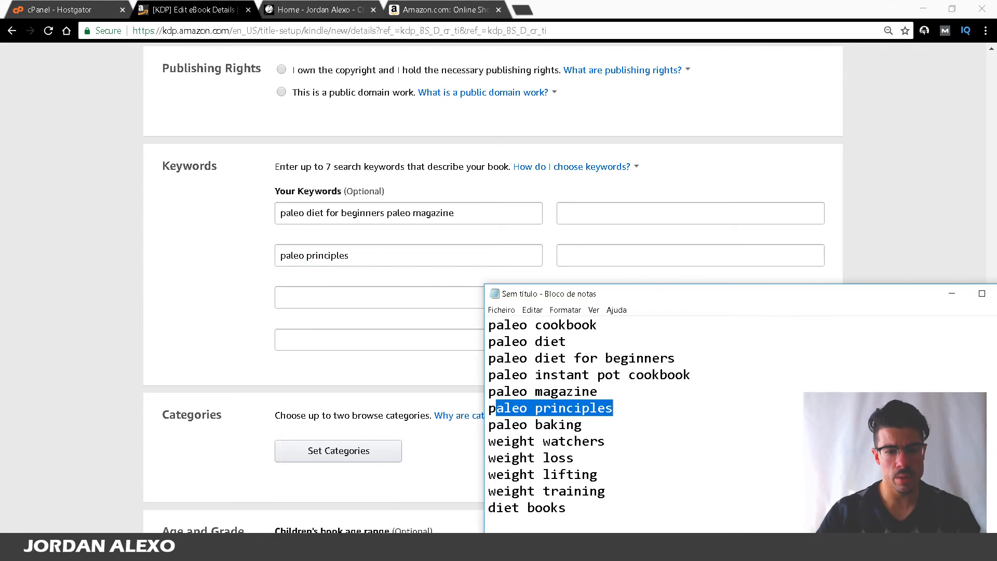
pyautogui.moveTo(590, 419); pyautogui.dragTo(485, 423)
pyautogui.hotkey('ctrl', 'c')
pyautogui.click(417, 259)
pyautogui.hotkey('ctrl', 'v')
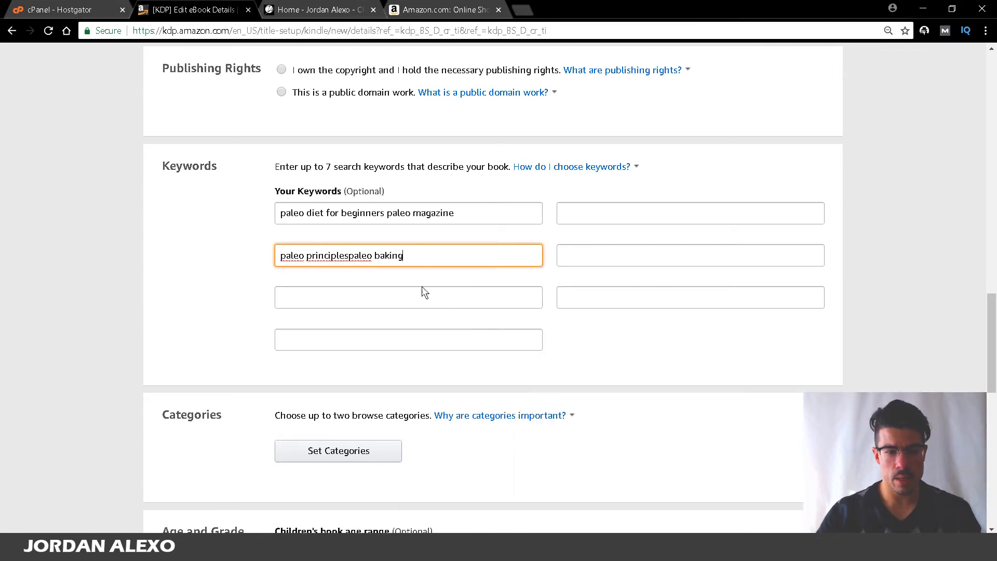
pyautogui.click(349, 255)
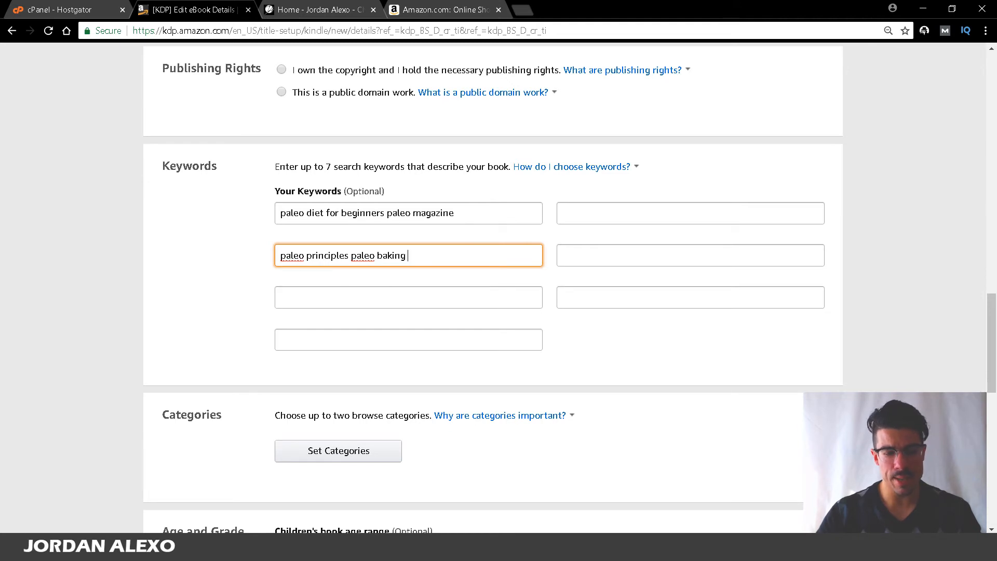
# Step: Copy "weight watchers" from the Notepad list into the empty keyword field below "paleo principles paleo baking"
pyautogui.hotkey('alt', 'Tab')
pyautogui.moveTo(635, 442); pyautogui.dragTo(482, 447)
pyautogui.hotkey('ctrl', 'c')
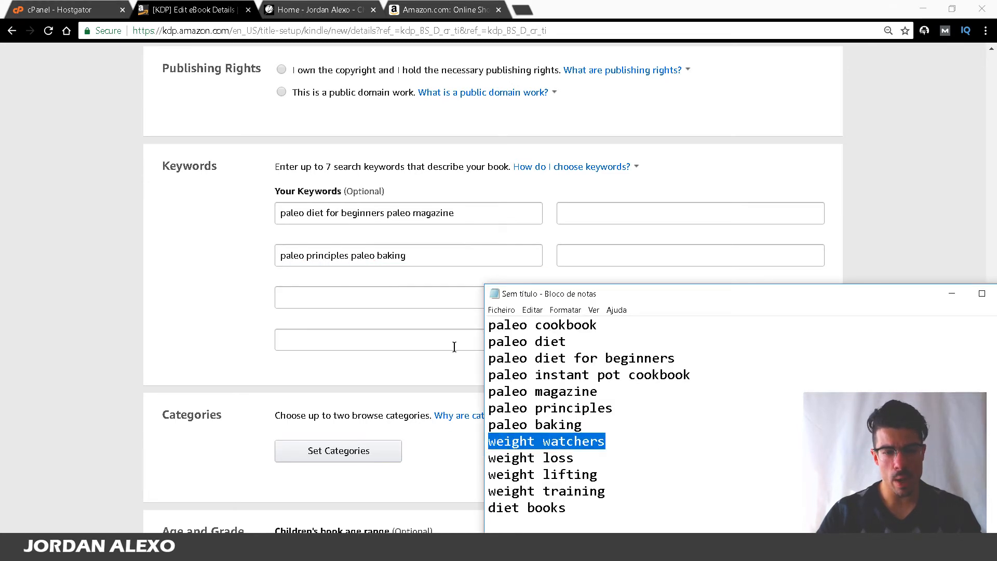
pyautogui.click(407, 297)
pyautogui.hotkey('ctrl', 'v')
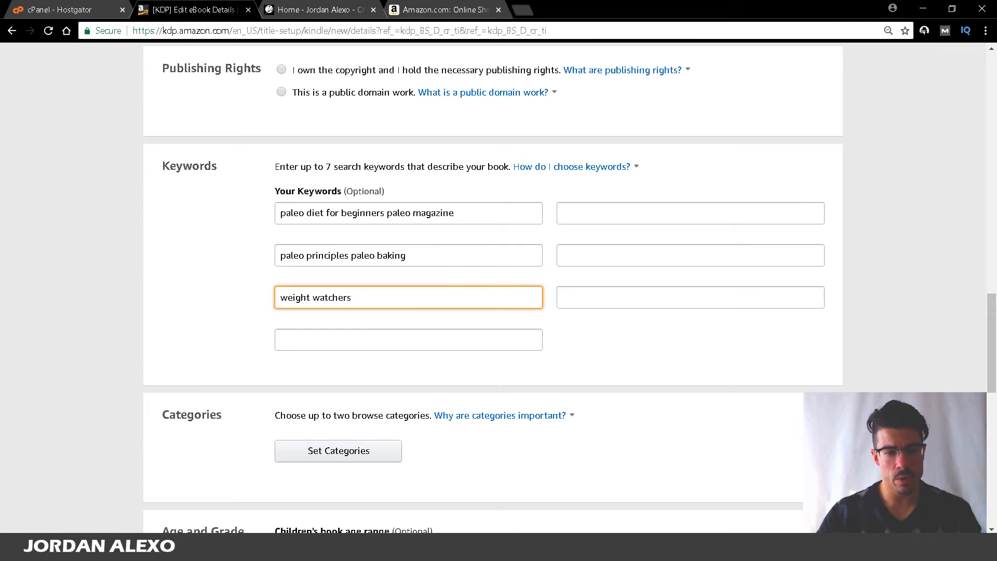
# Step: Copy "weight loss" from the Notepad list and add "freestyle" to the end of the "weight watchers" keyword
pyautogui.hotkey('alt', 'Tab')
pyautogui.moveTo(633, 458); pyautogui.dragTo(474, 457)
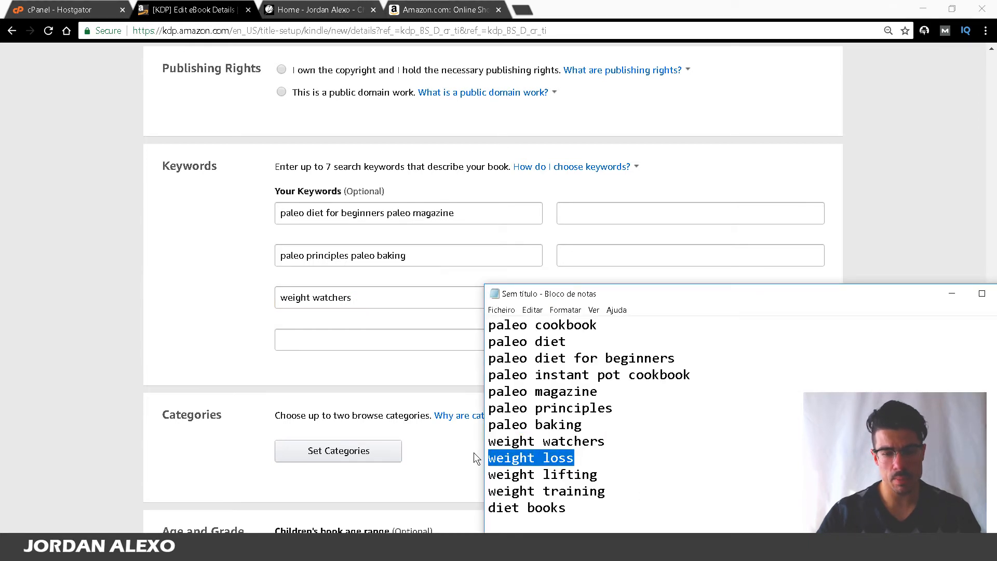
pyautogui.click(435, 300)
pyautogui.write('wei')
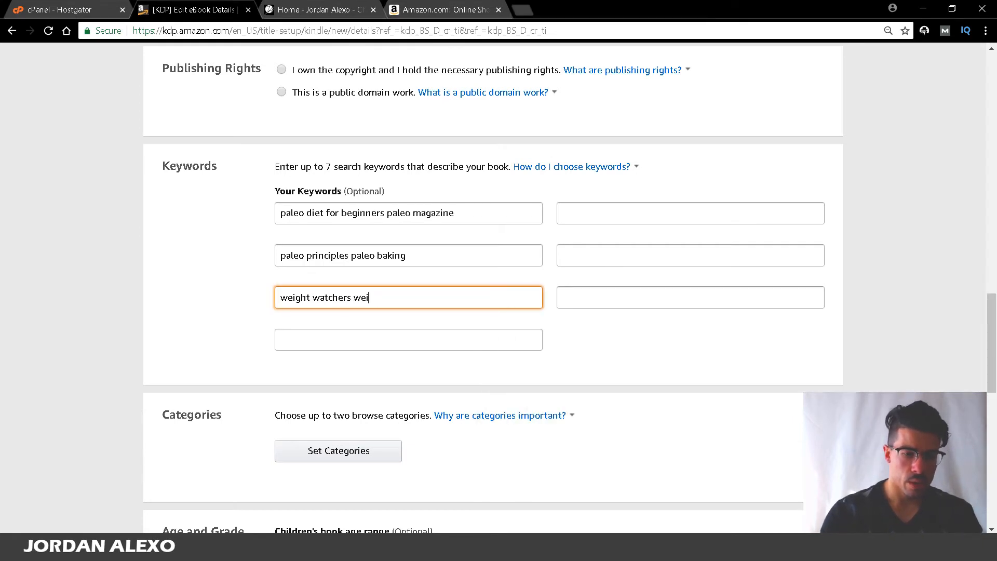
pyautogui.press('BackSpace')
pyautogui.press('BackSpace')
pyautogui.press('BackSpace')
pyautogui.write('fr')
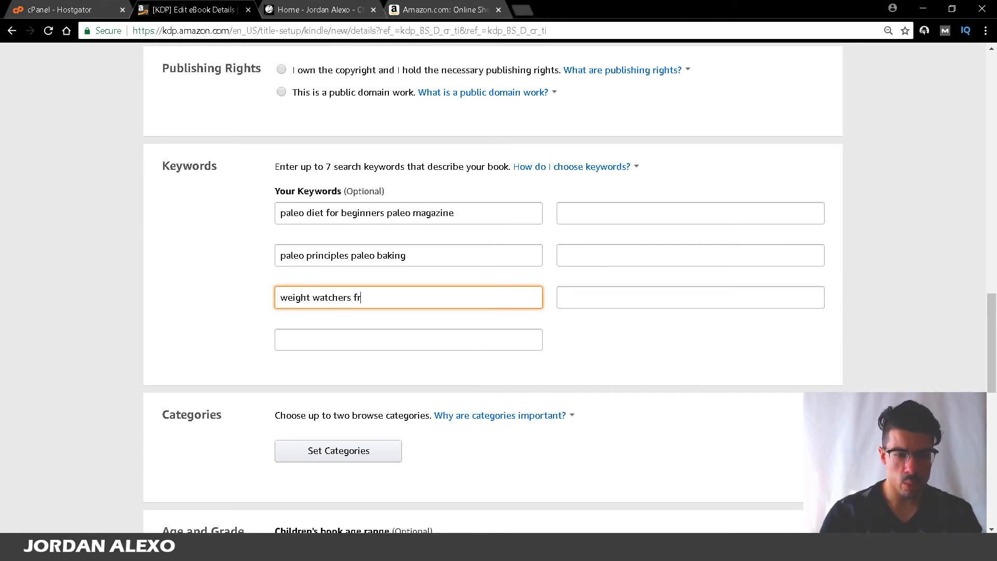
pyautogui.write('eestyle')
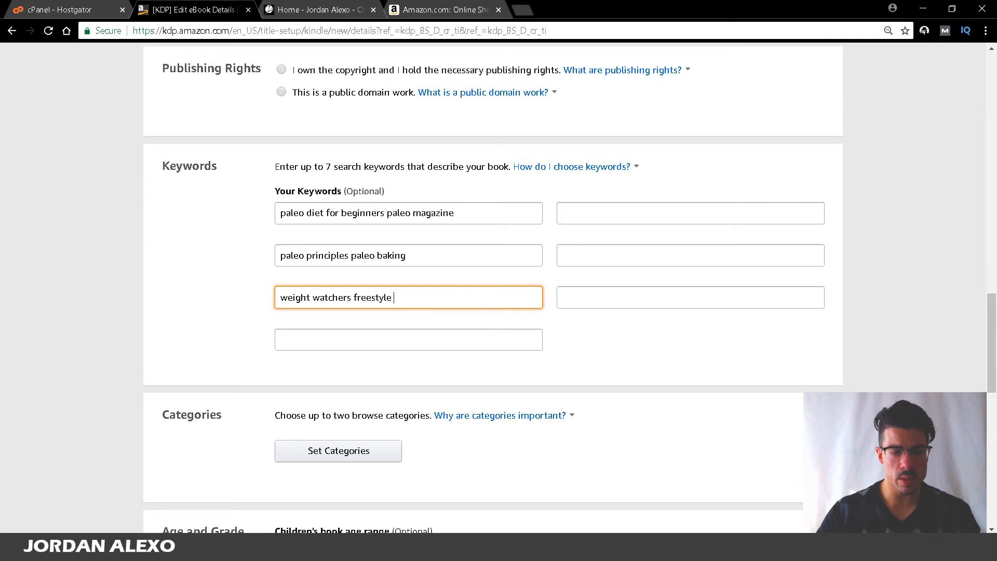
# Step: Append the copied "weight loss" to the "weight watchers freestyle" keyword
pyautogui.hotkey('alt', 'Tab')
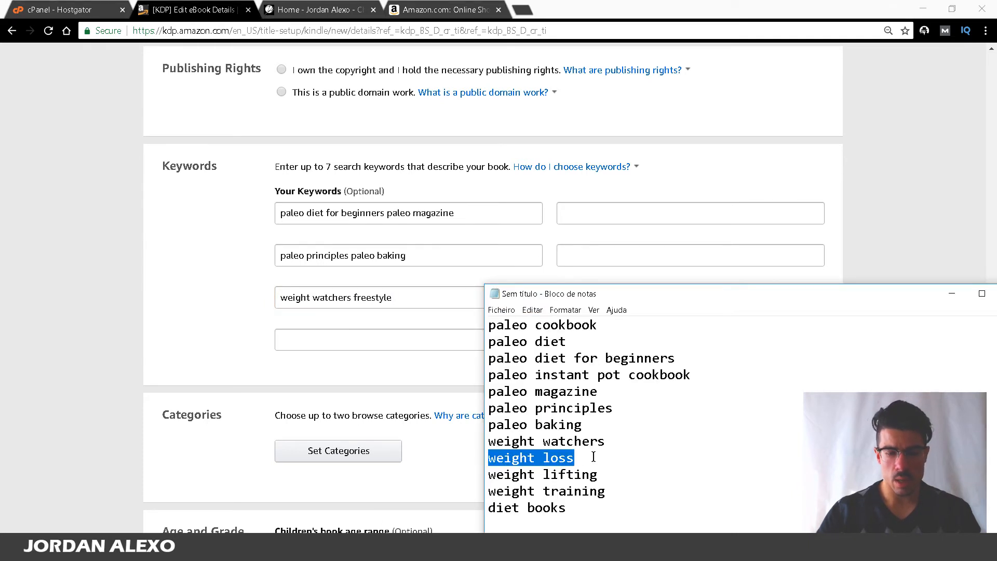
pyautogui.click(433, 299)
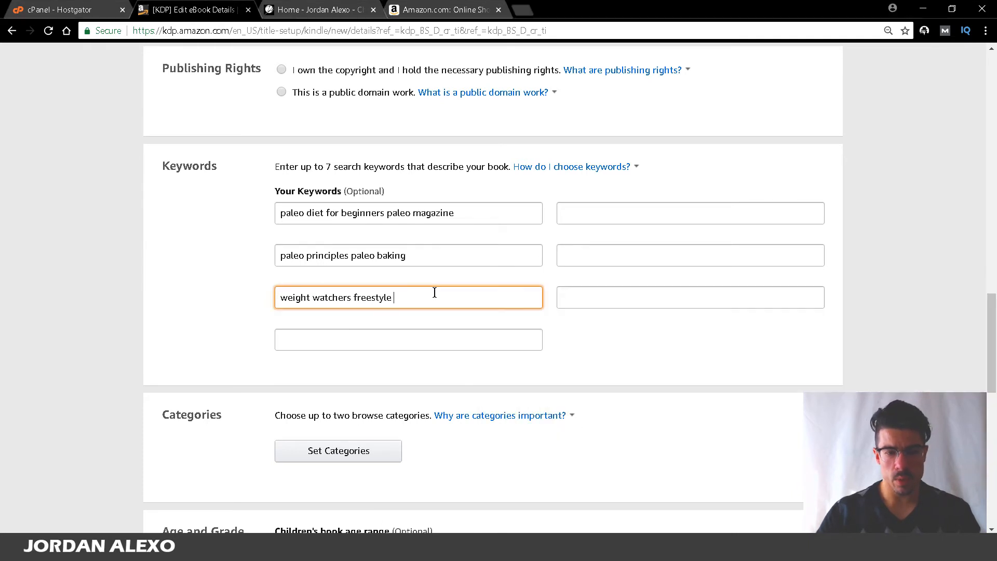
pyautogui.hotkey('ctrl', 'v')
# Step: Copy "weight lifting" from the Notepad list and append it to the "paleo principles paleo baking" keyword without trailing spaces
pyautogui.hotkey('alt', 'Tab')
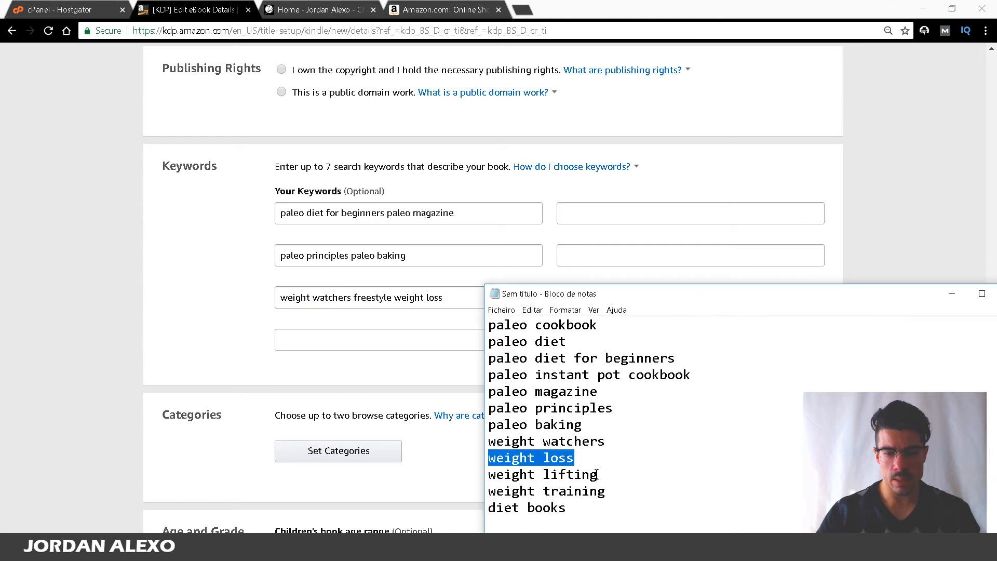
pyautogui.moveTo(605, 474); pyautogui.dragTo(456, 474)
pyautogui.click(474, 296)
pyautogui.hotkey('ctrl', 'v')
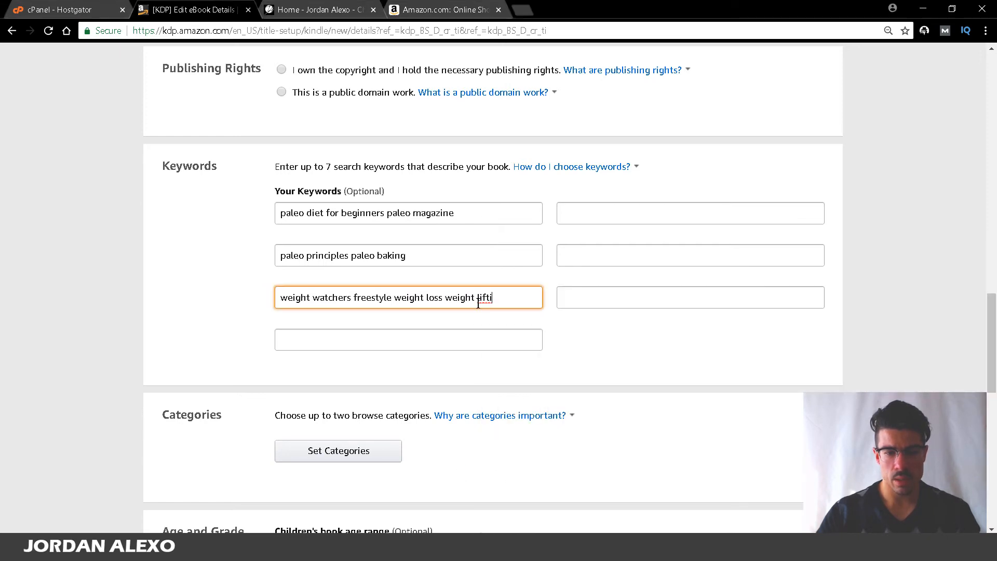
pyautogui.hotkey('ctrl', 'z')
pyautogui.click(467, 264)
pyautogui.hotkey('ctrl', 'v')
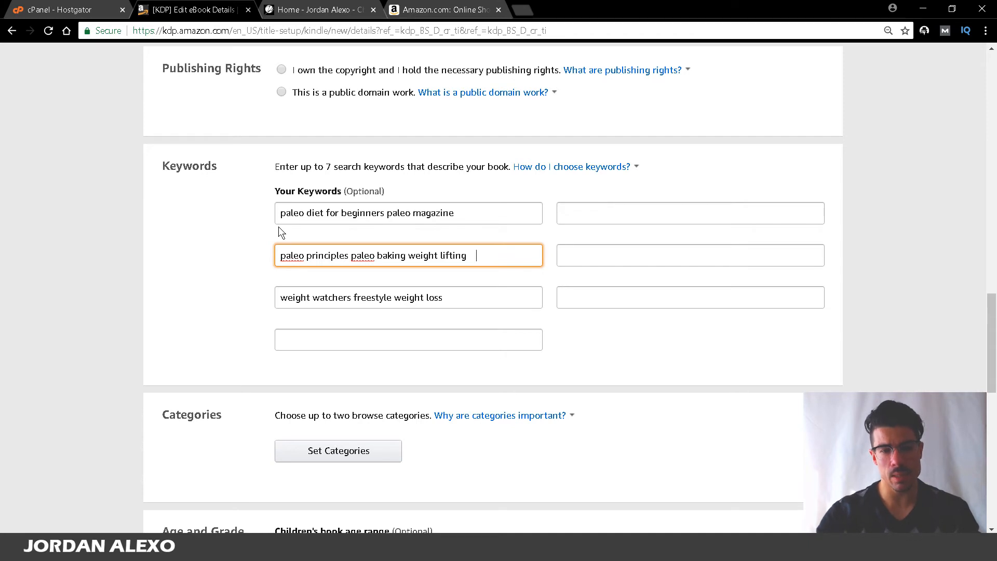
pyautogui.press('BackSpace')
pyautogui.press('BackSpace')
pyautogui.press('BackSpace')
pyautogui.press('BackSpace')
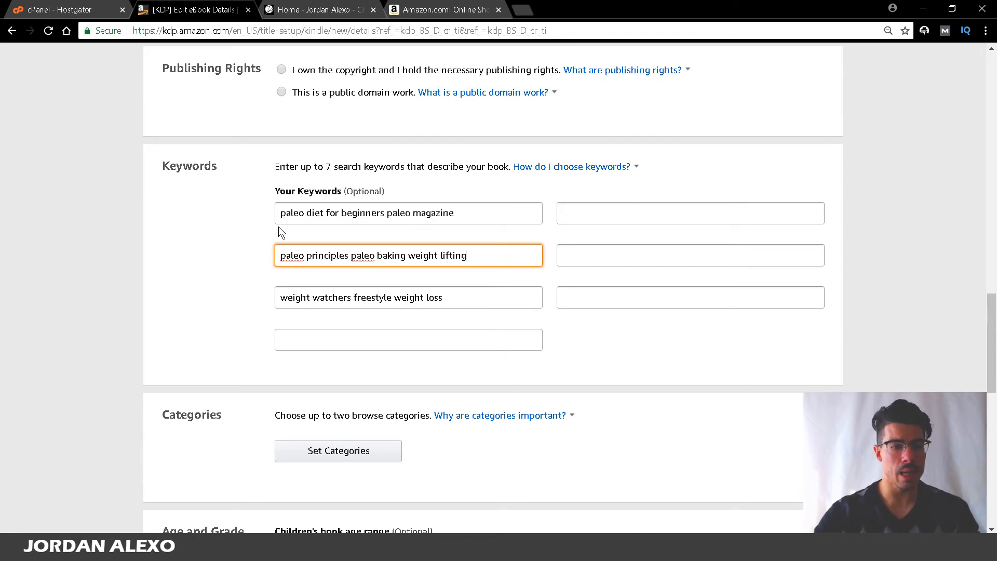
# Step: Remove the trailing space after "weight lifting" in the second keyword and copy "weight training" from the Notepad list
pyautogui.press('BackSpace')
pyautogui.hotkey('alt', 'Tab')
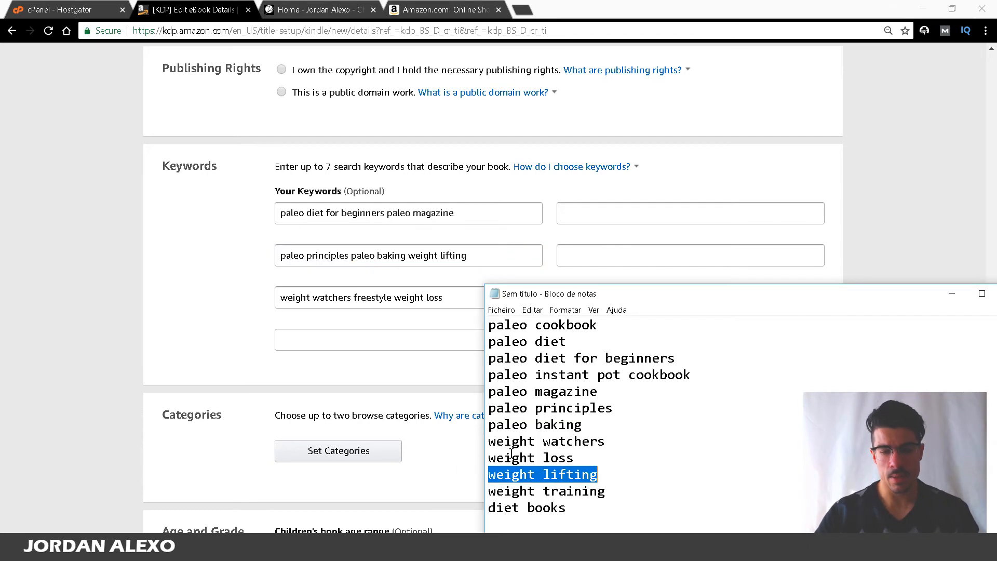
pyautogui.click(602, 491)
pyautogui.moveTo(602, 491); pyautogui.dragTo(495, 491)
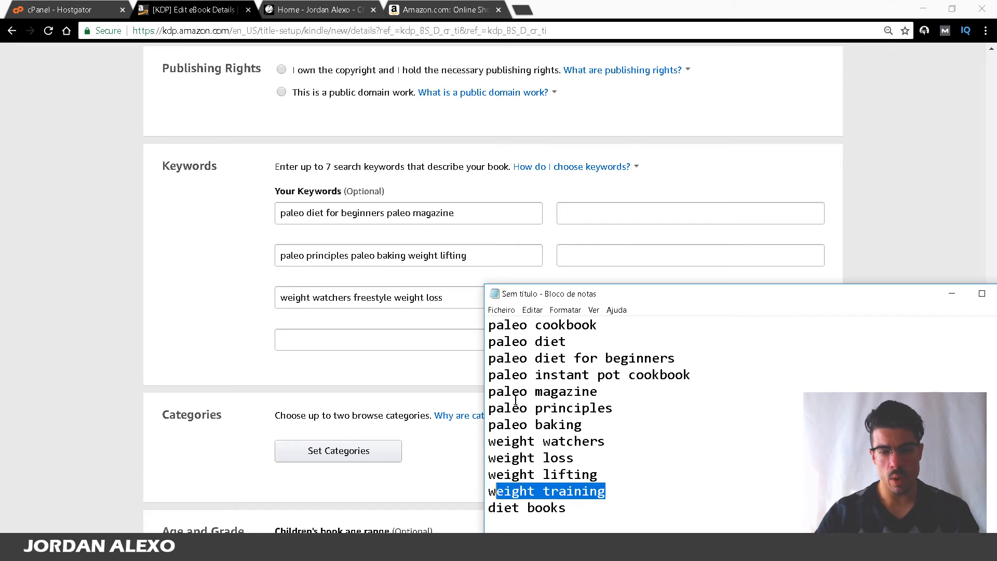
pyautogui.click(623, 497)
pyautogui.moveTo(606, 491); pyautogui.dragTo(488, 491)
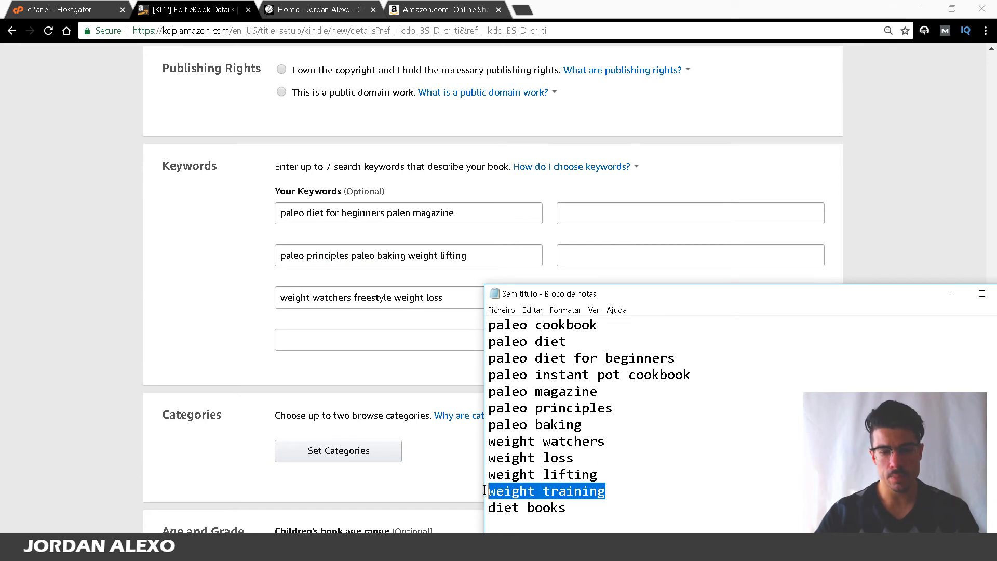
pyautogui.click(465, 294)
pyautogui.write('weight train')
pyautogui.press('BackSpace')
pyautogui.press('BackSpace')
pyautogui.press('BackSpace')
pyautogui.press('BackSpace')
pyautogui.press('BackSpace')
pyautogui.press('BackSpace')
pyautogui.press('BackSpace')
pyautogui.press('BackSpace')
pyautogui.press('BackSpace')
pyautogui.press('BackSpace')
pyautogui.press('BackSpace')
pyautogui.press('BackSpace')
pyautogui.press('BackSpace')
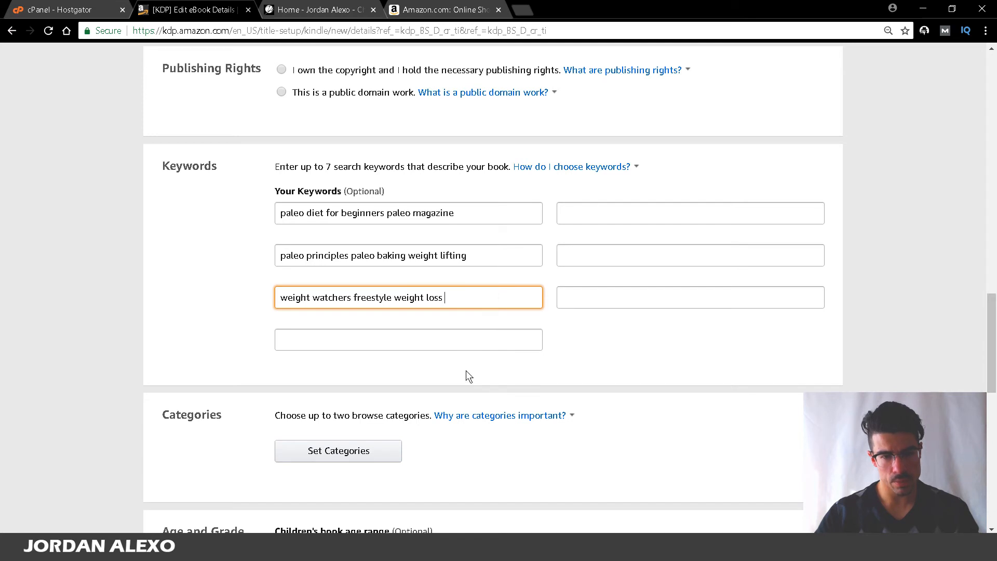
# Step: Paste "weight training" into the empty field below "weight watchers freestyle weight loss" and append "diet books" from the Notepad list
pyautogui.click(416, 336)
pyautogui.hotkey('ctrl', 'v')
pyautogui.hotkey('alt', 'Tab')
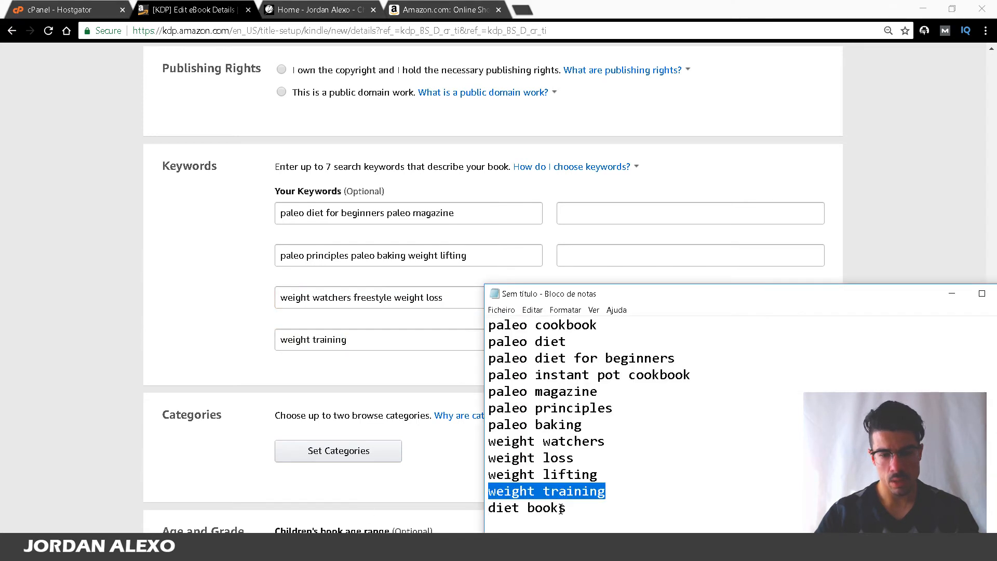
pyautogui.moveTo(565, 508); pyautogui.dragTo(488, 507)
pyautogui.click(385, 338)
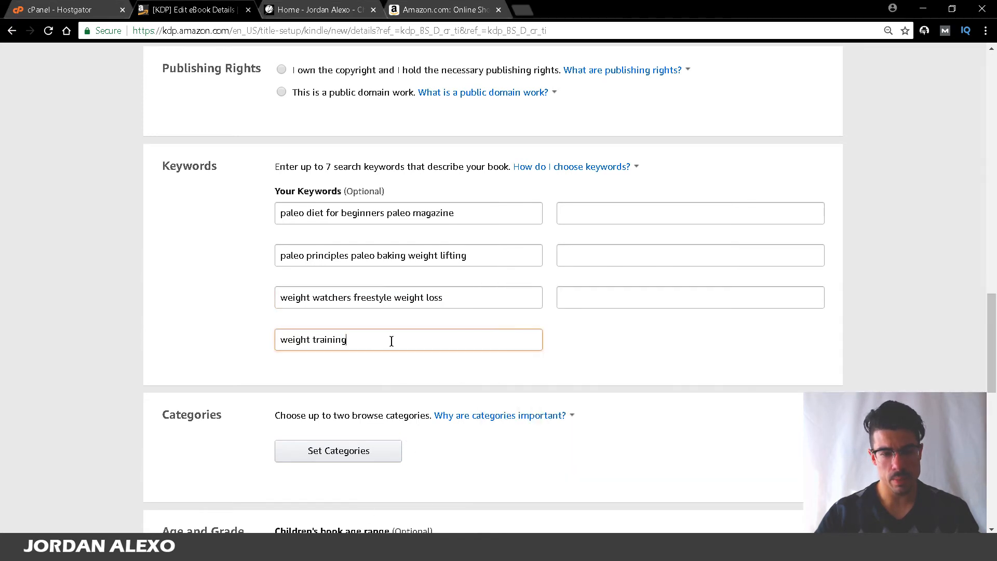
pyautogui.hotkey('ctrl', 'v')
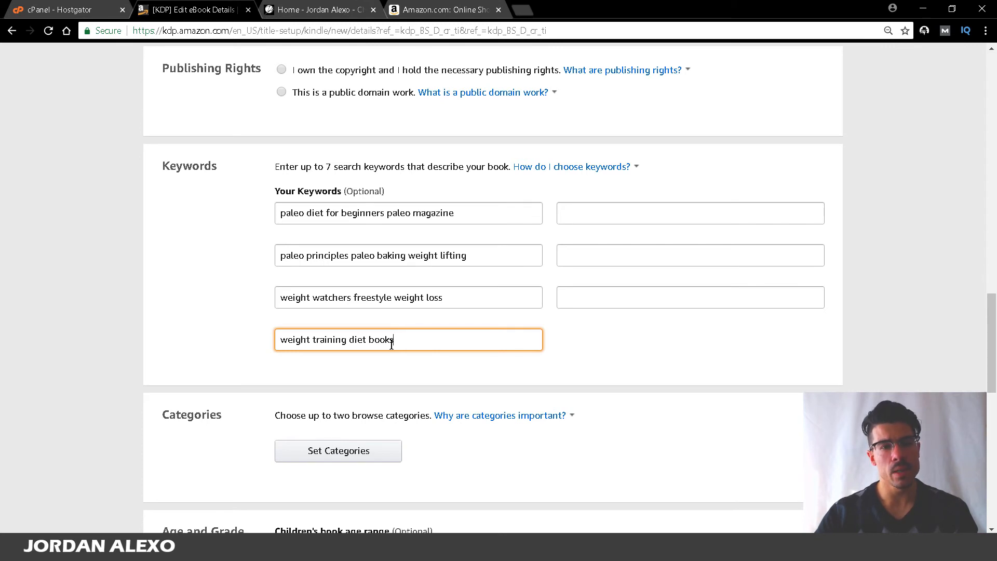
# Step: Look up Kindle Store search suggestions for "keto" on the Amazon page
pyautogui.click(446, 11)
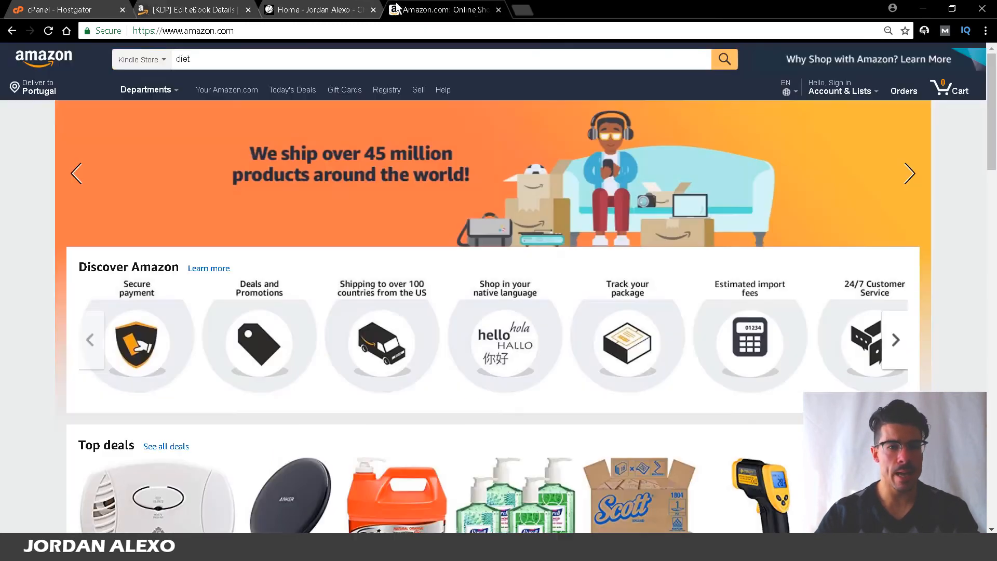
pyautogui.press('BackSpace')
pyautogui.press('BackSpace')
pyautogui.press('BackSpace')
pyautogui.press('BackSpace')
pyautogui.write('keto')
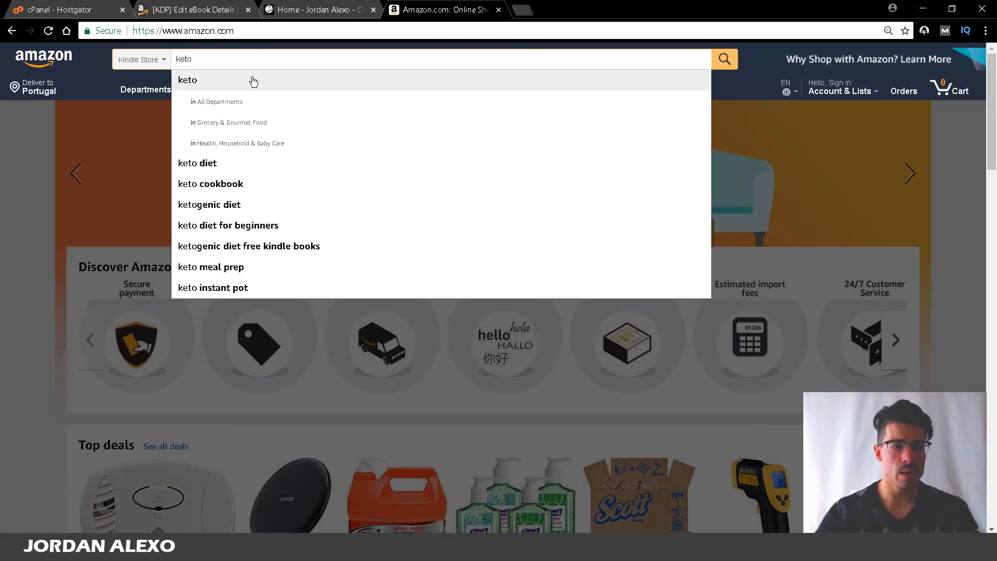
# Step: Add "keto diet" below "diet books" in the Notepad list and move the window higher up the screen
pyautogui.click(337, 550)
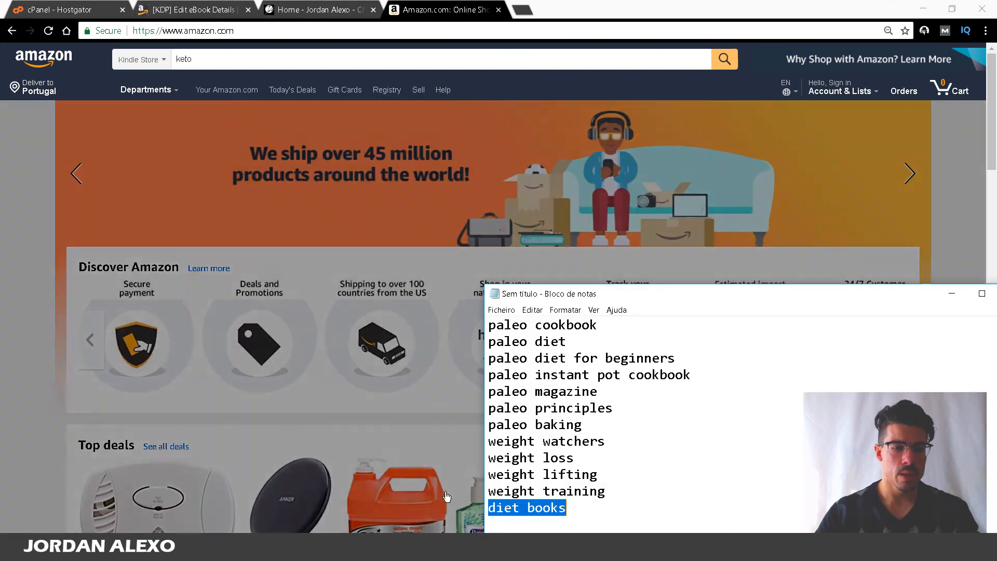
pyautogui.click(575, 510)
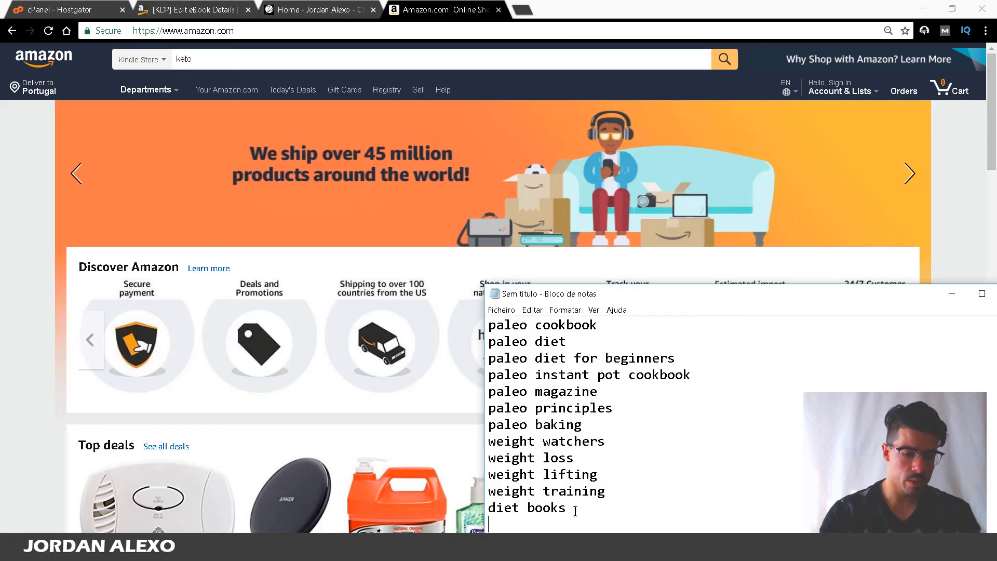
pyautogui.press('Return')
pyautogui.write('keto diet')
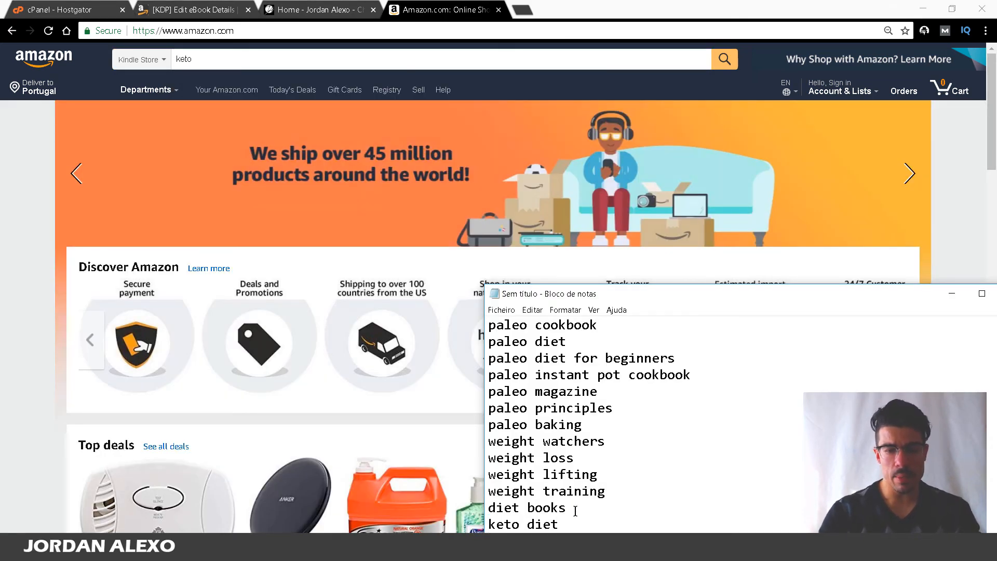
pyautogui.moveTo(573, 297); pyautogui.dragTo(528, 155)
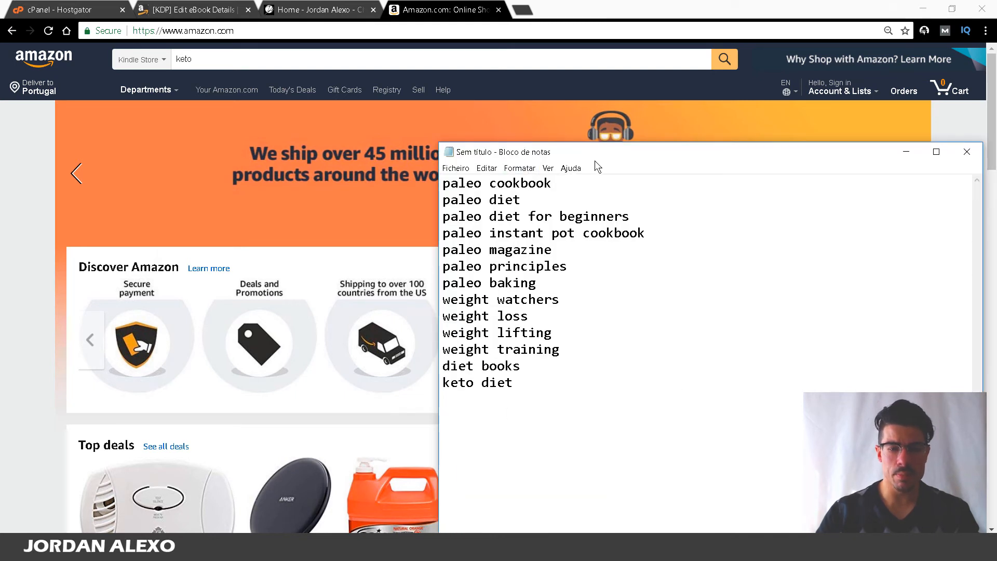
# Step: Separate "keto diet" from "diet books" with a blank line and add "Ketogenic" below it in the Notepad list
pyautogui.click(523, 365)
pyautogui.press('Return')
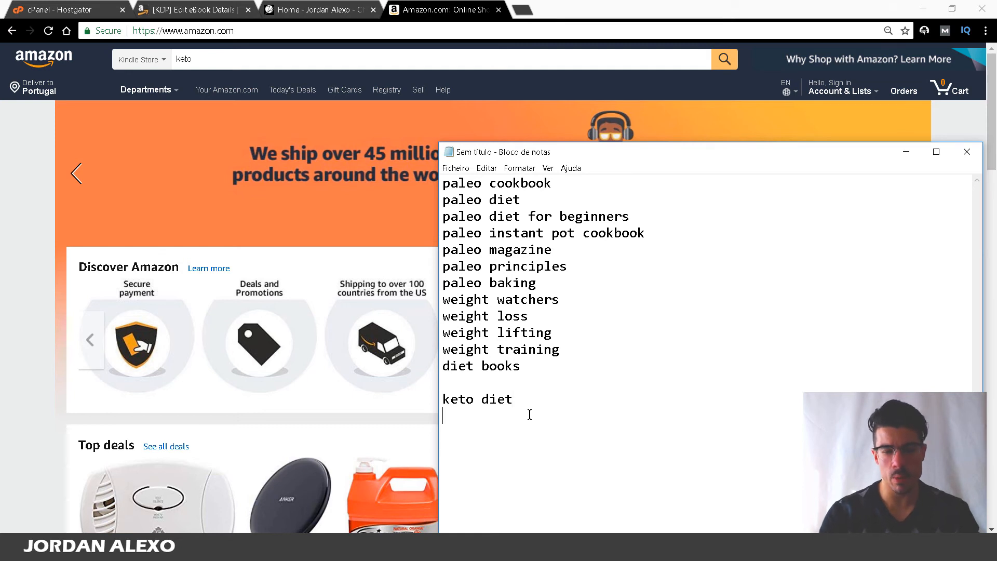
pyautogui.write('Keto')
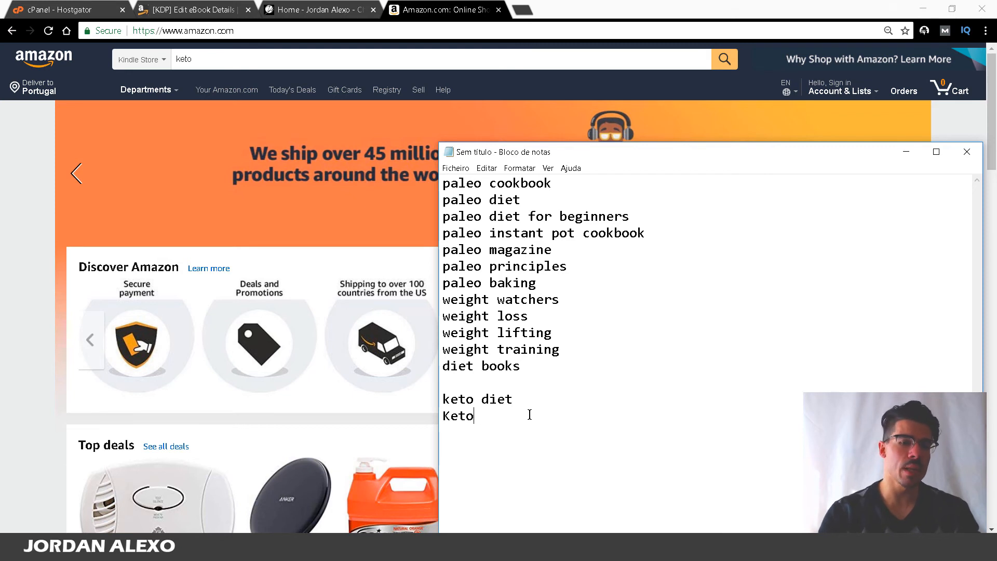
pyautogui.write('genic')
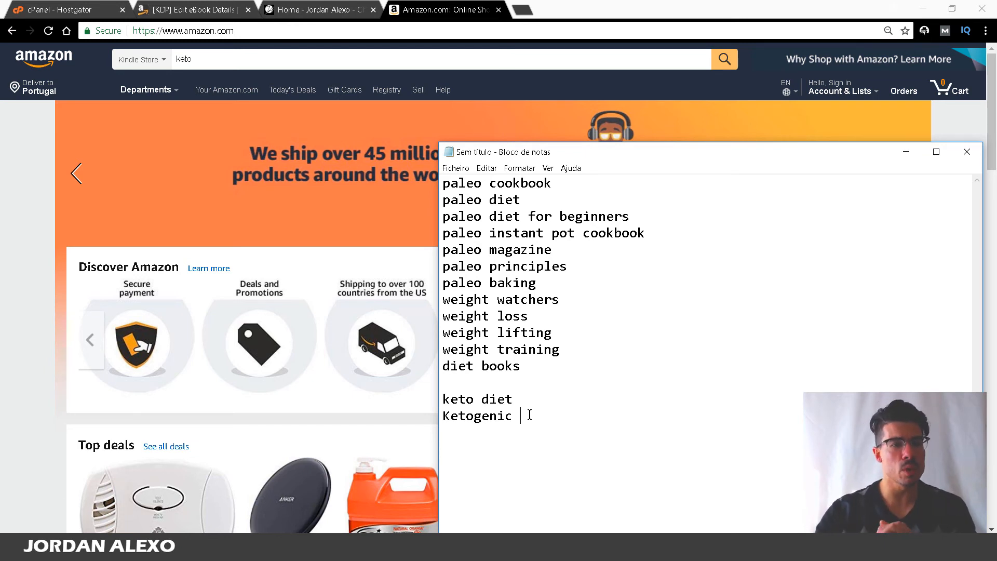
# Step: Copy "keto diet" from the Notepad list and append it to the "weight training diet books" keyword on the KDP page
pyautogui.moveTo(537, 402); pyautogui.dragTo(395, 405)
pyautogui.hotkey('ctrl', 'c')
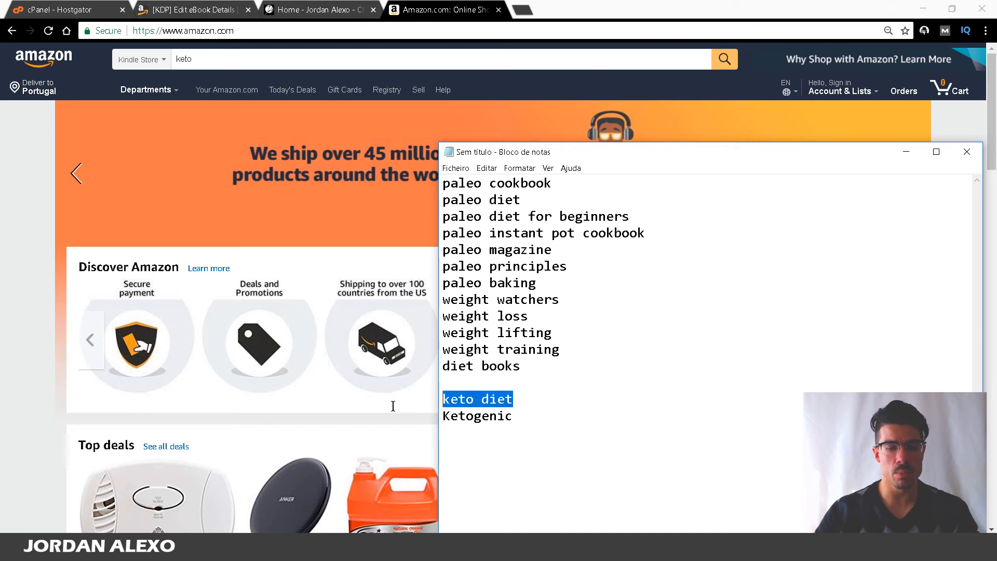
pyautogui.click(163, 12)
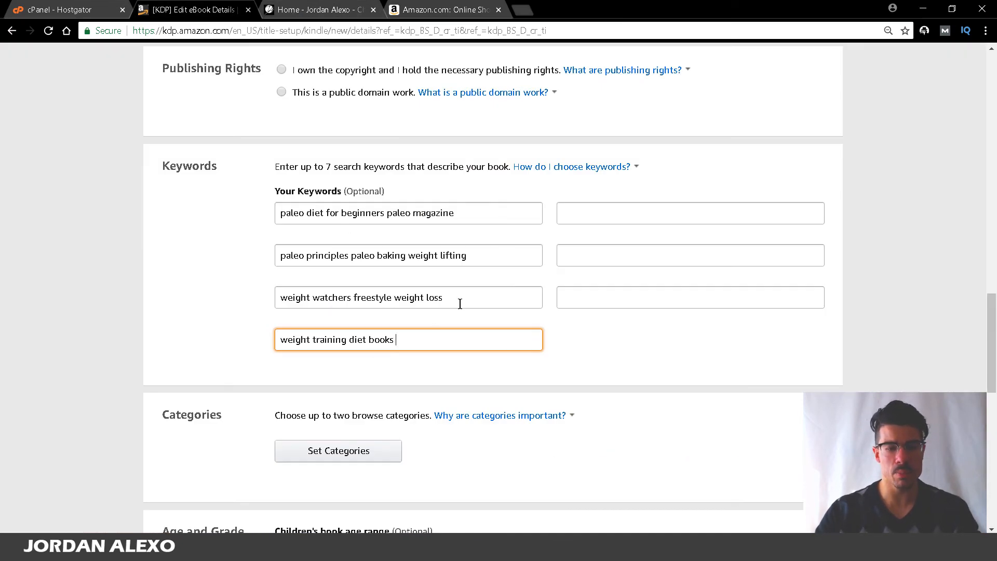
pyautogui.hotkey('ctrl', 'v')
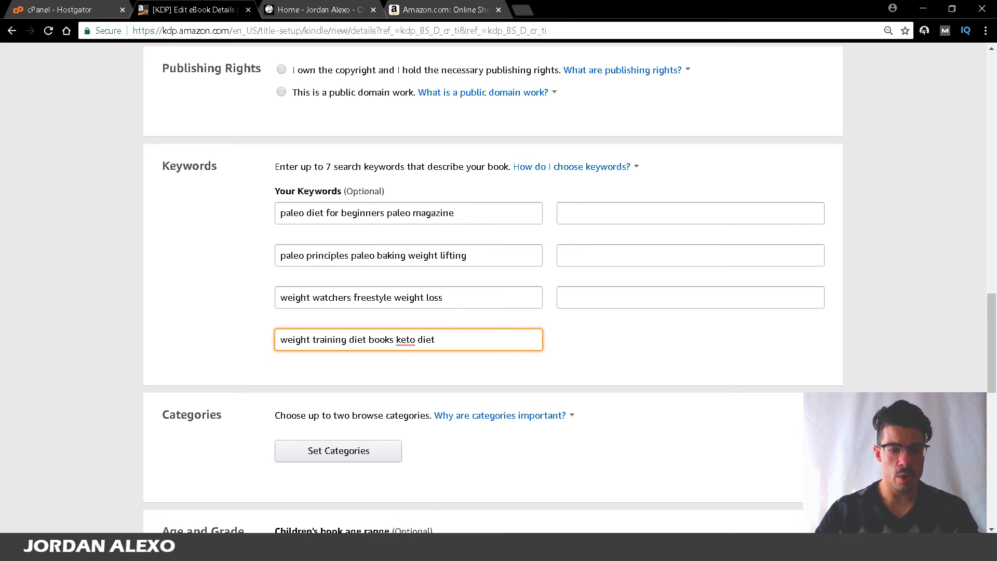
# Step: Copy "Ketogenic" from the Notepad list into the empty keyword field beside "paleo diet for beginners paleo magazine"
pyautogui.hotkey('alt', 'Tab')
pyautogui.moveTo(518, 414); pyautogui.dragTo(386, 391)
pyautogui.hotkey('ctrl', 'c')
pyautogui.click(387, 391)
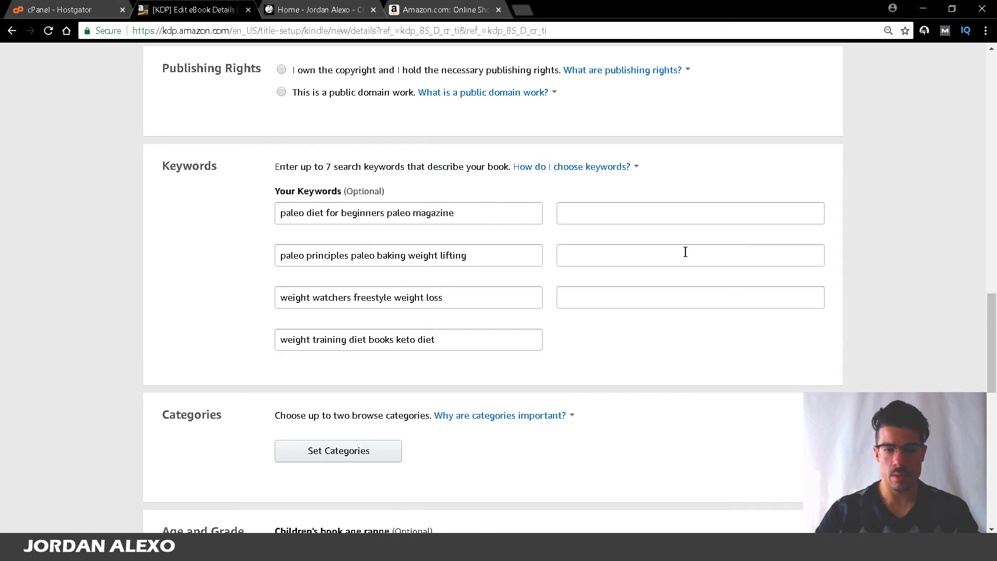
pyautogui.click(679, 213)
pyautogui.hotkey('ctrl', 'v')
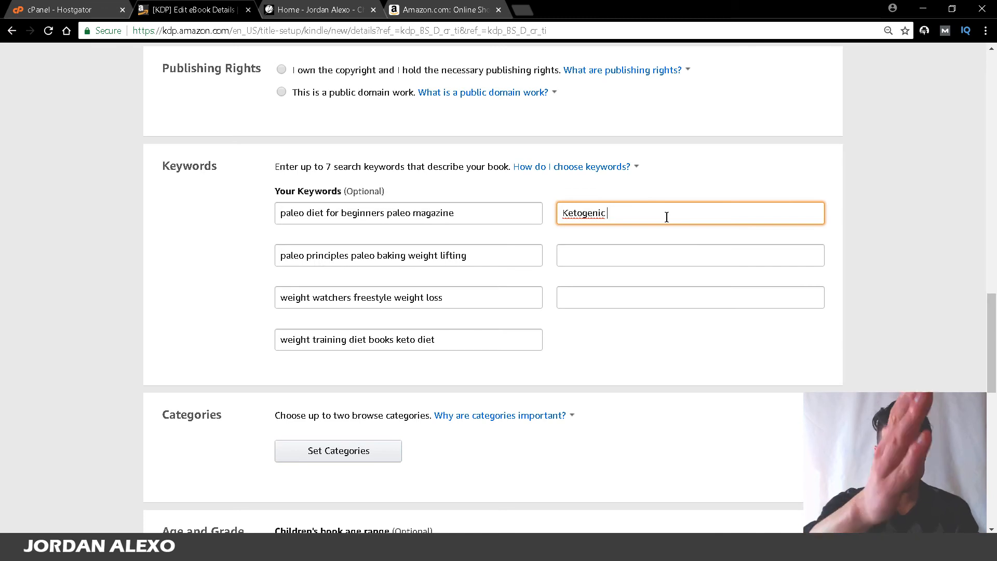
# Step: Highlight the individual phrases in the two paleo keywords to examine how they are combined
pyautogui.click(394, 215)
pyautogui.moveTo(386, 212); pyautogui.dragTo(265, 207)
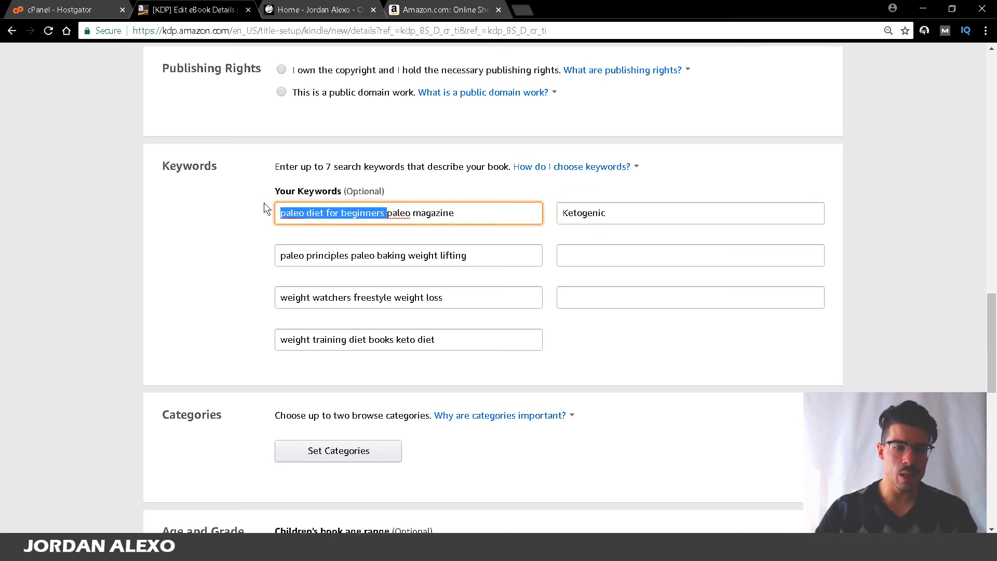
pyautogui.moveTo(388, 213); pyautogui.dragTo(499, 215)
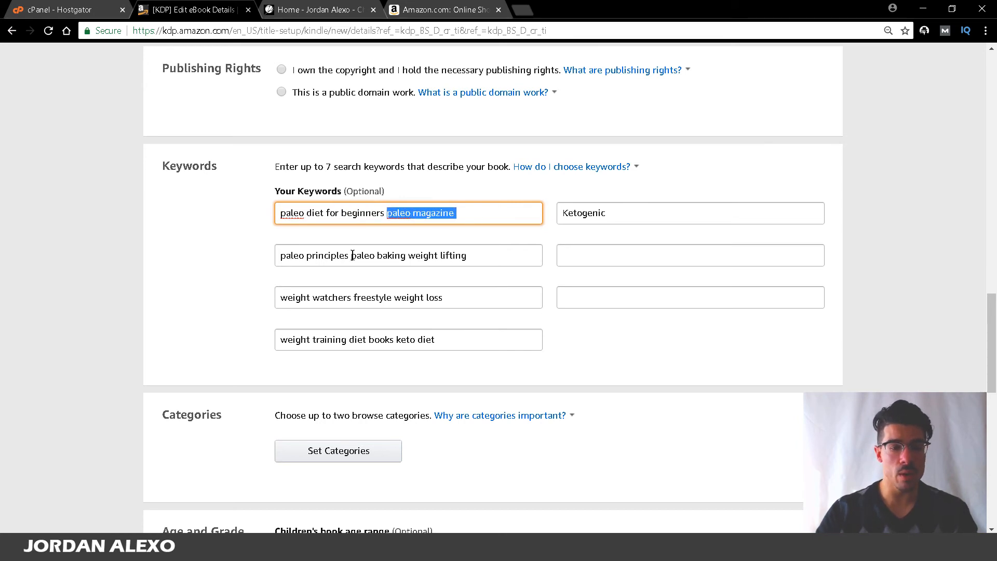
pyautogui.moveTo(350, 255); pyautogui.dragTo(268, 256)
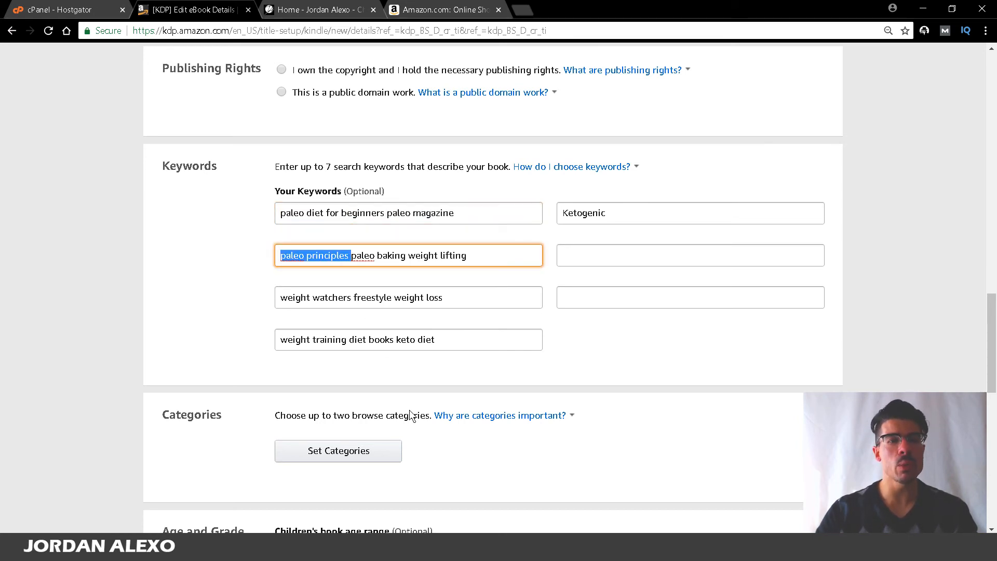
# Step: Add the line "ebook book cookbook guide" to the Notepad list, leaving blank lines below "Ketogenic"
pyautogui.click(614, 261)
pyautogui.hotkey('alt', 'Tab')
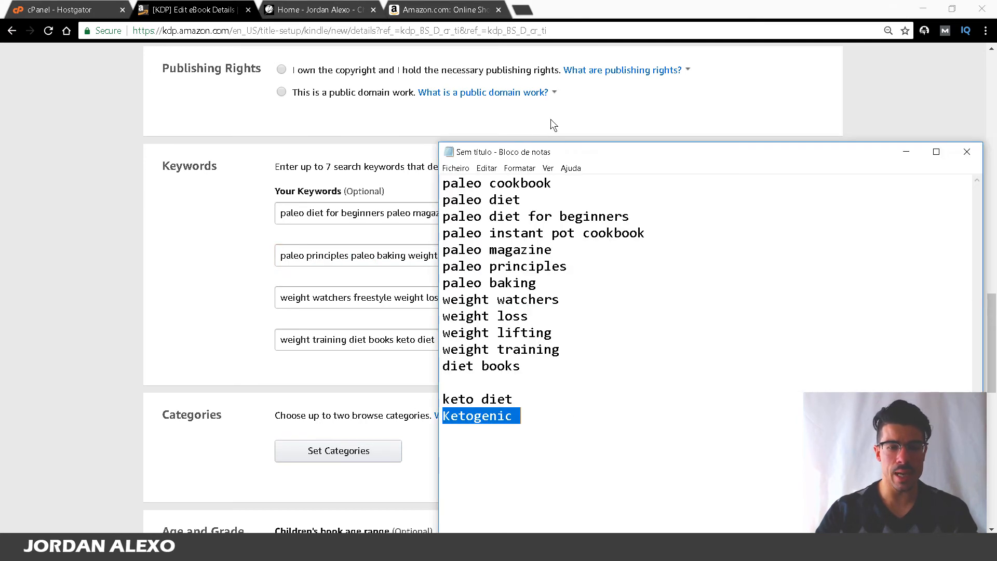
pyautogui.moveTo(575, 403); pyautogui.dragTo(449, 182)
pyautogui.click(530, 427)
pyautogui.press('Return')
pyautogui.press('Return')
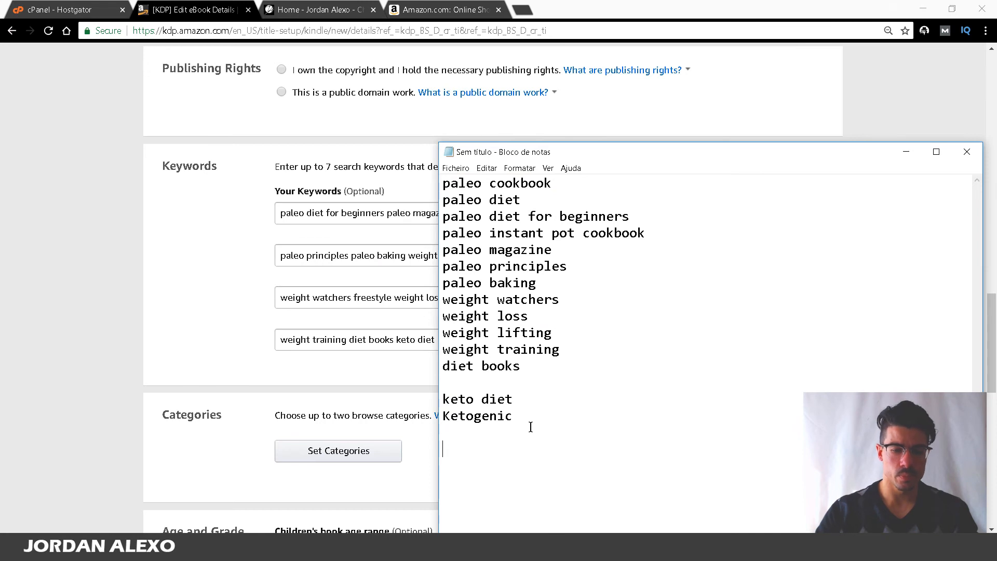
pyautogui.write('ebook')
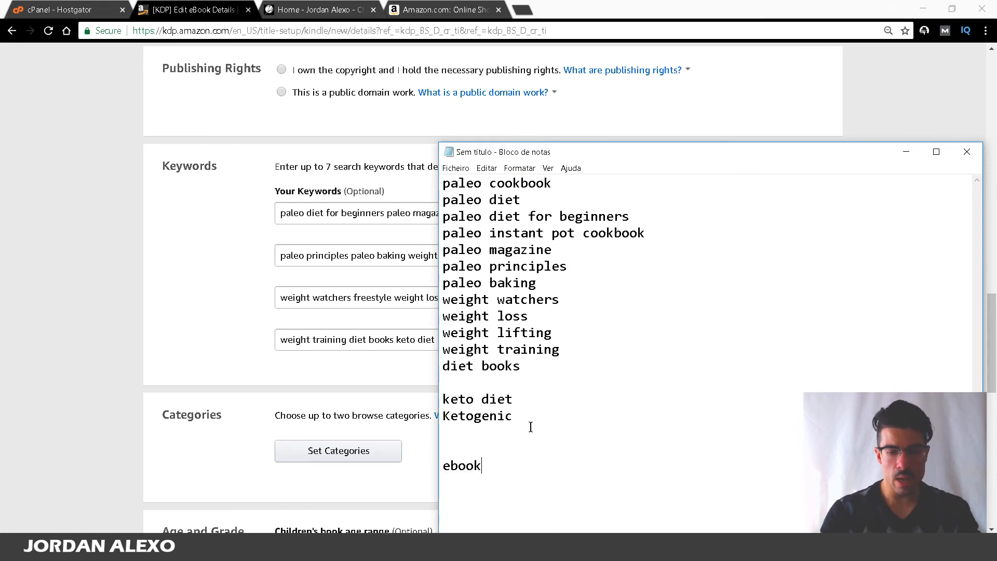
pyautogui.write(' boio')
pyautogui.press('BackSpace')
pyautogui.press('BackSpace')
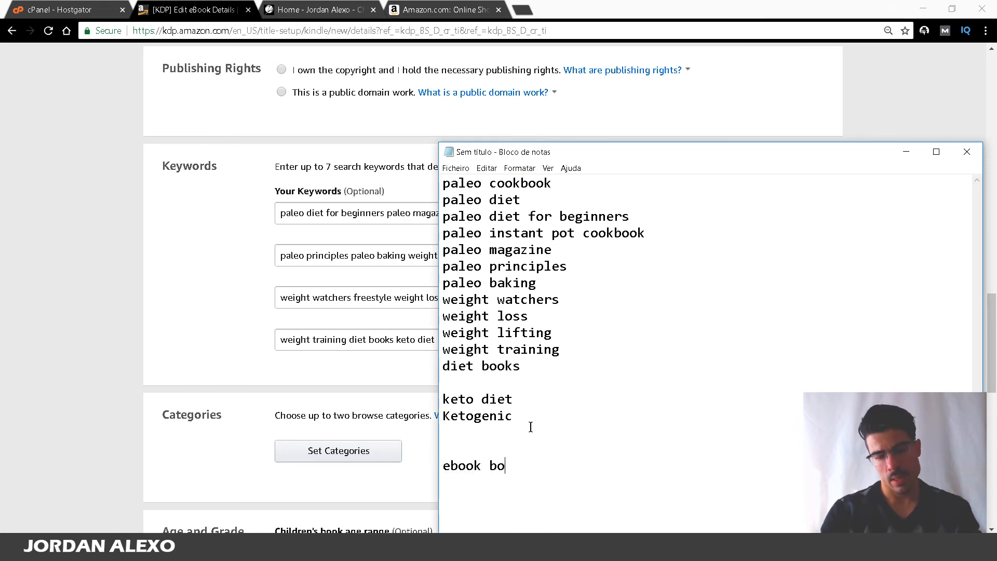
pyautogui.write('ok g')
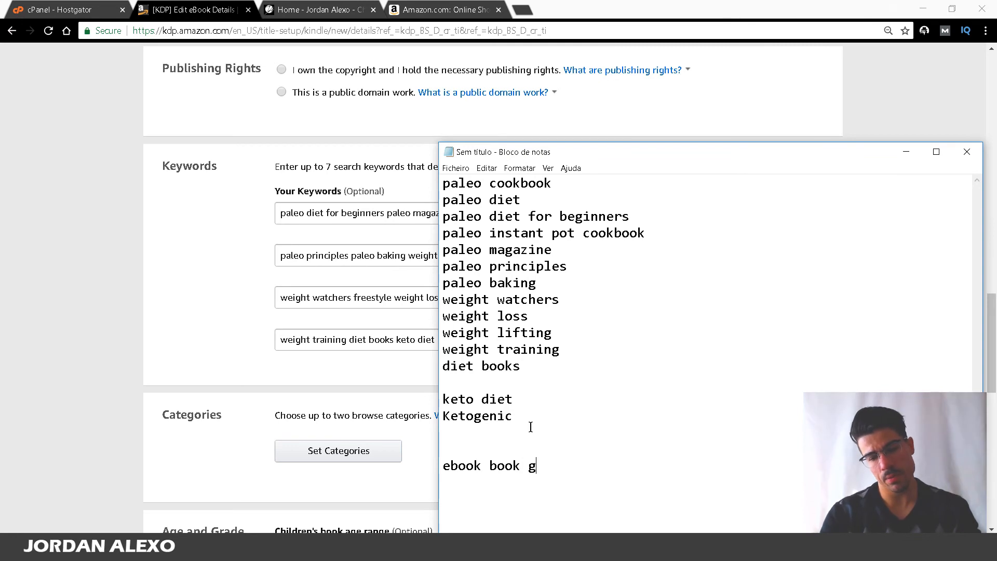
pyautogui.press('BackSpace')
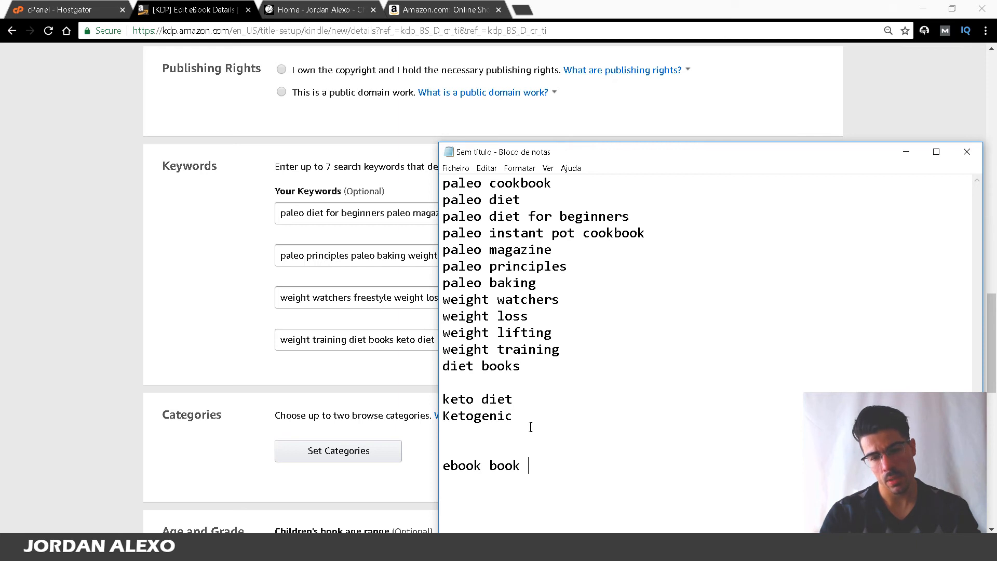
pyautogui.write('o')
pyautogui.press('BackSpace')
pyautogui.write('cookbook')
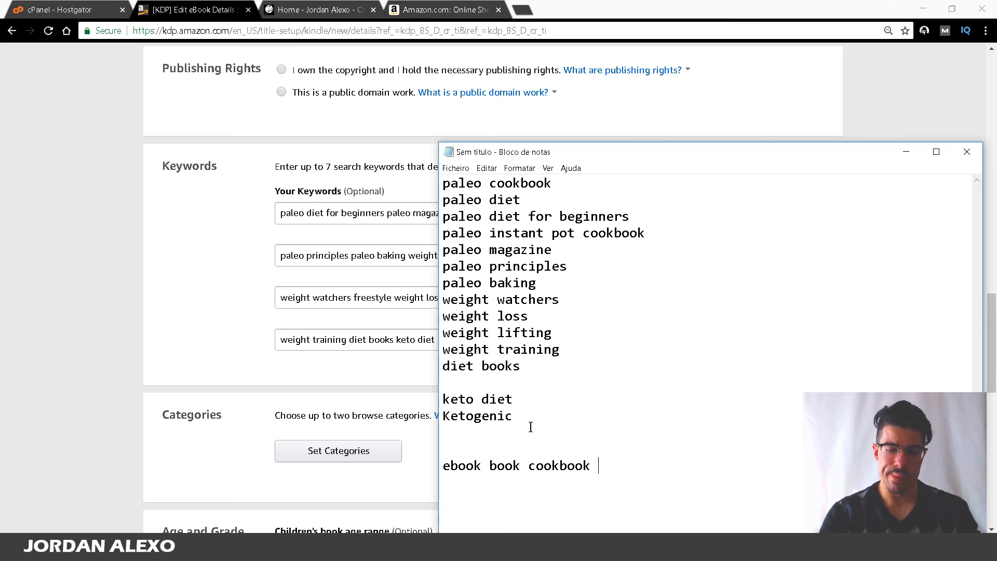
pyautogui.write('guide')
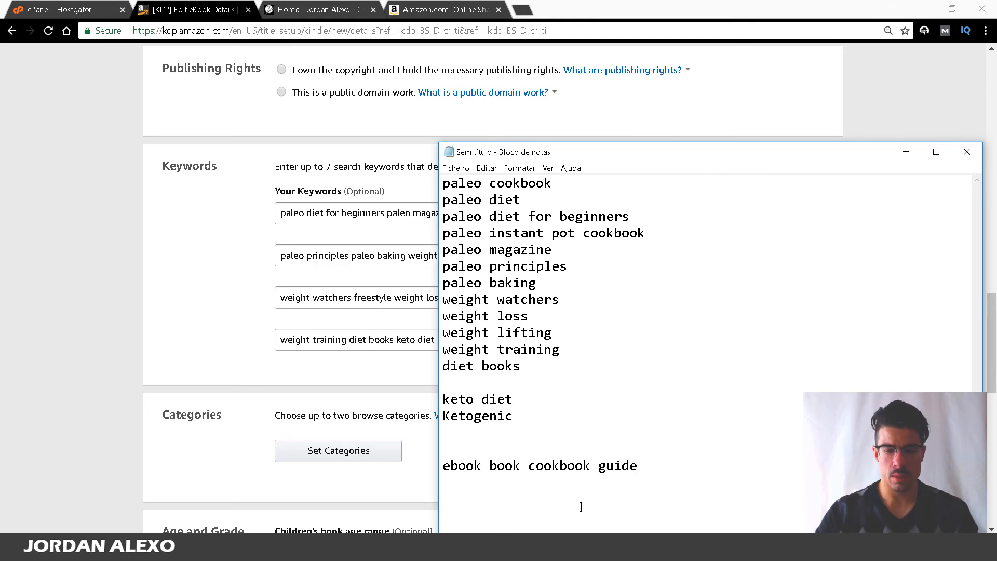
# Step: Copy "ebook book cookbook guide" from the Notepad list into the empty keyword field below "Ketogenic"
pyautogui.moveTo(581, 507); pyautogui.dragTo(439, 470)
pyautogui.hotkey('ctrl', 'c')
pyautogui.click(348, 361)
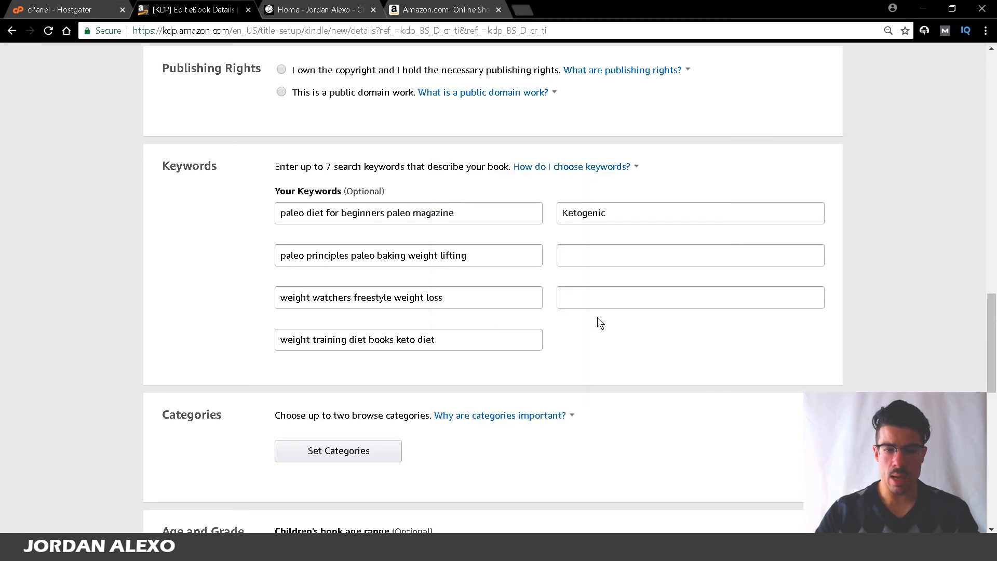
pyautogui.click(614, 256)
pyautogui.hotkey('ctrl', 'v')
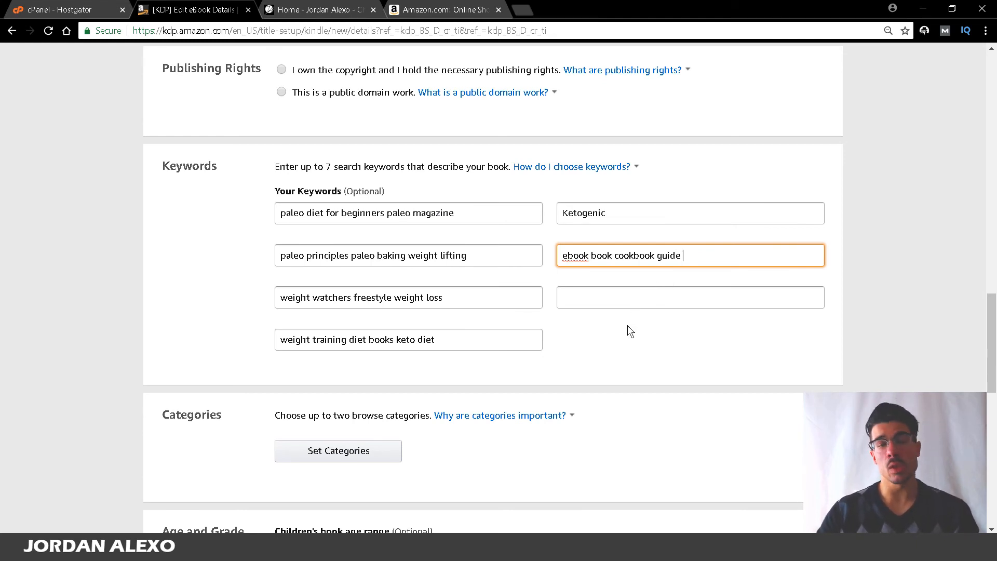
# Step: Switch to the Amazon store and enter "paleo ebook" as the Kindle Store search phrase to examine its suggestions
pyautogui.click(435, 11)
pyautogui.hotkey('ctrl', 's')
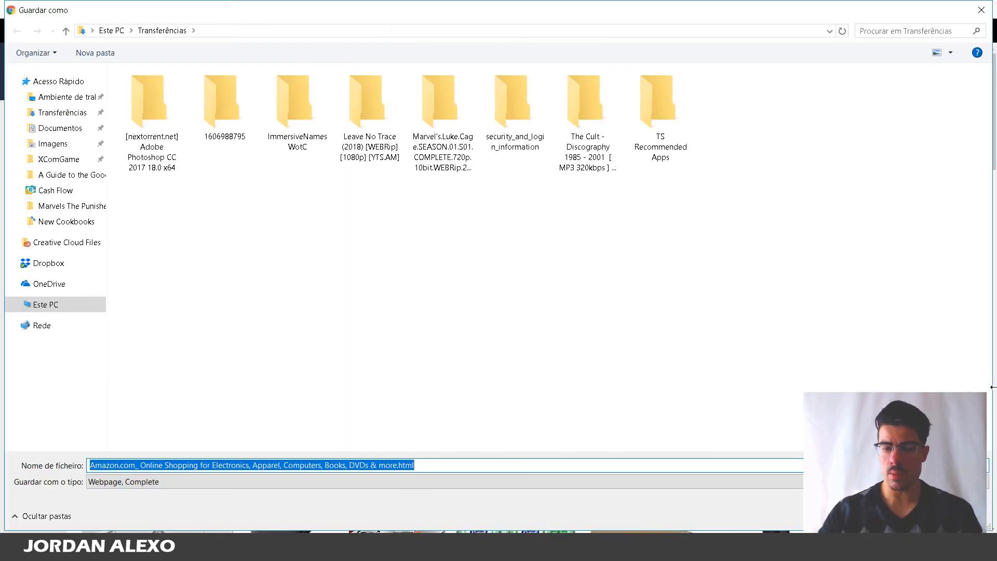
pyautogui.press('Escape')
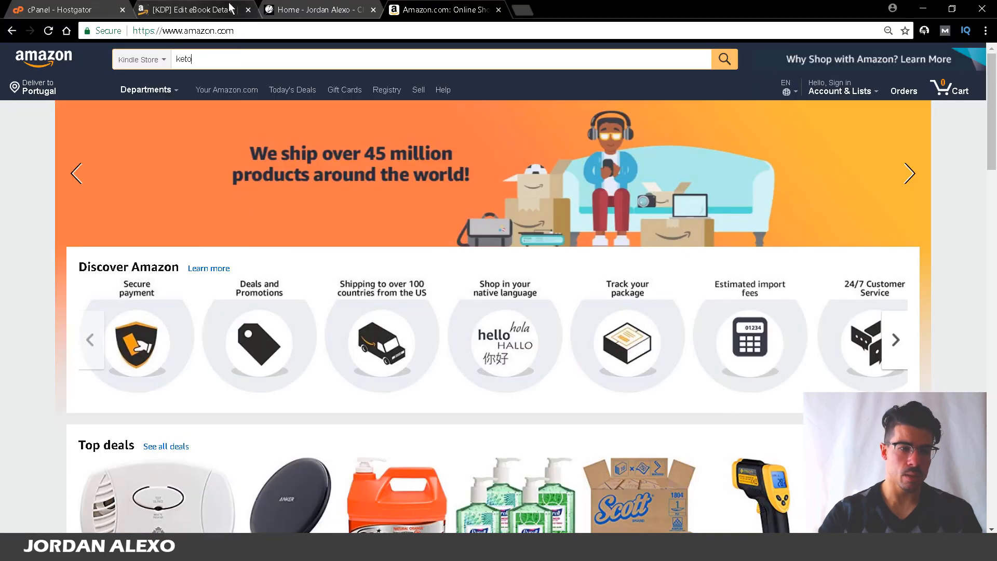
pyautogui.hotkey('ctrl', 'a')
pyautogui.write('oa')
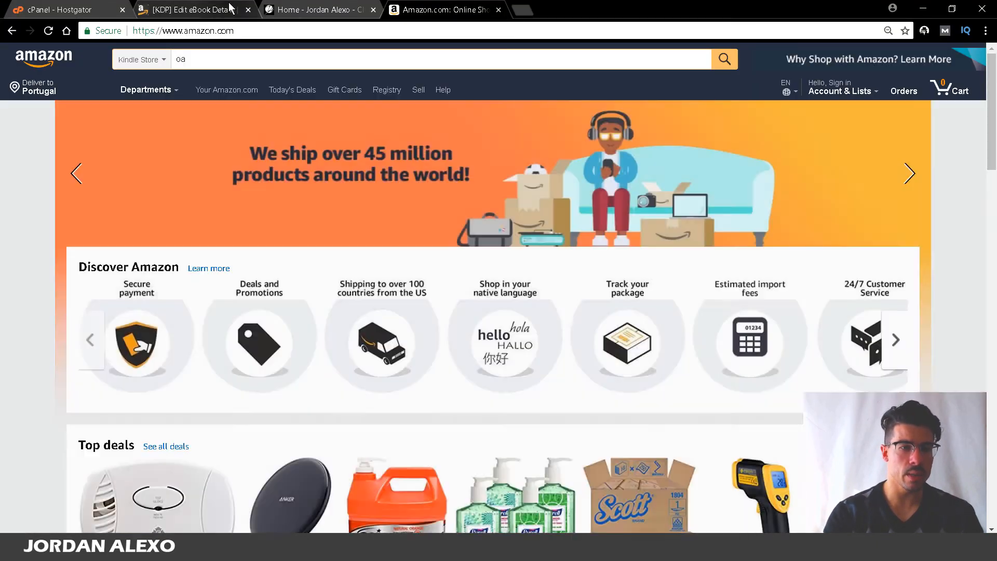
pyautogui.press('BackSpace')
pyautogui.press('BackSpace')
pyautogui.write('paleo eb')
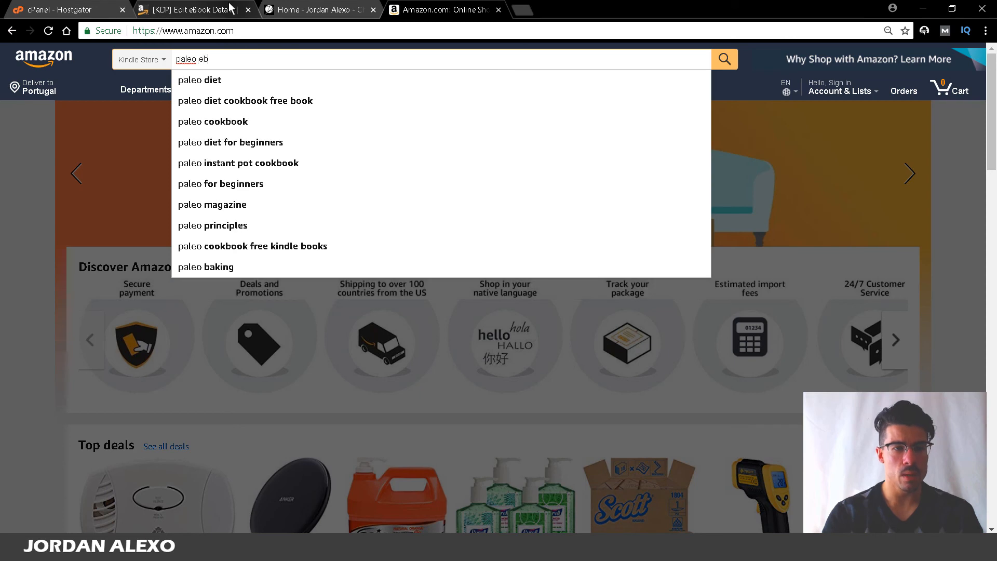
pyautogui.write('ook')
# Step: Return to the KDP eBook details and highlight "paleo" and "ebook" in their separate keyword fields to examine how words combine across fields
pyautogui.click(280, 10)
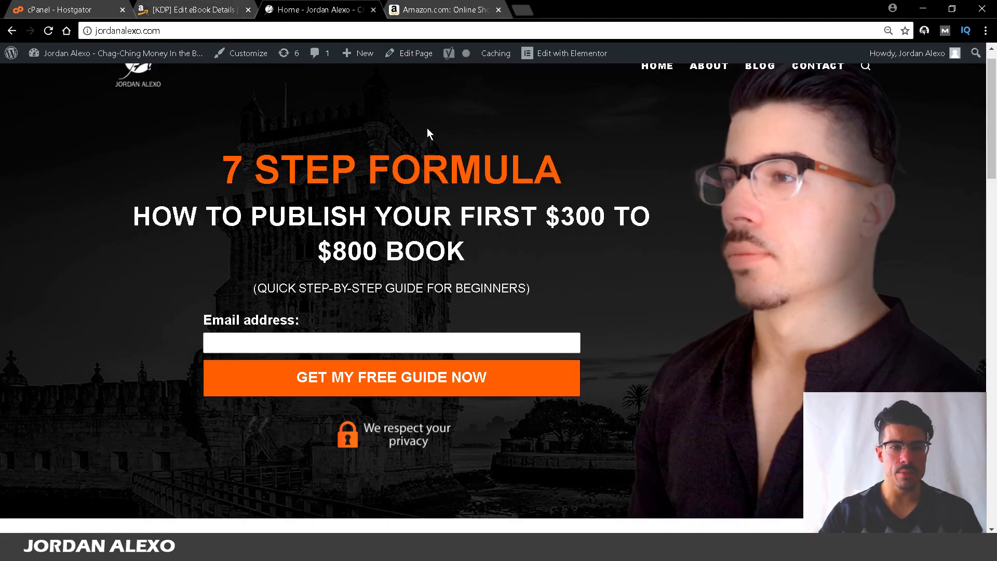
pyautogui.click(192, 9)
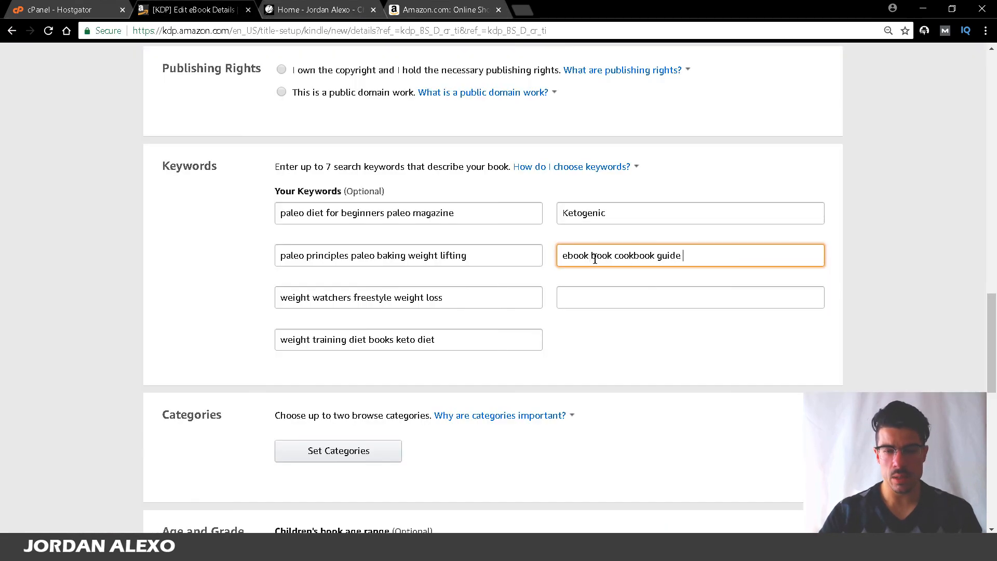
pyautogui.doubleClick(289, 217)
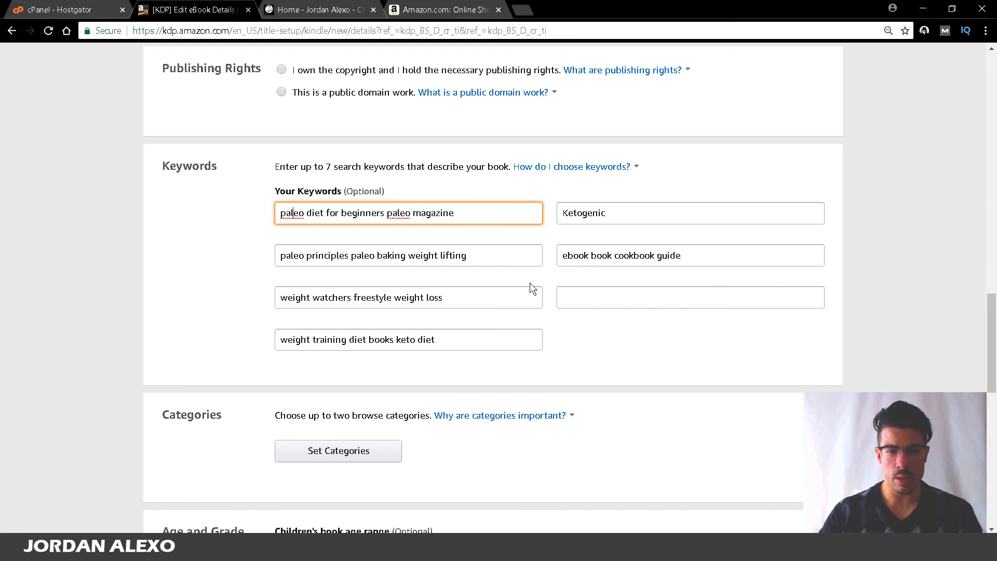
pyautogui.doubleClick(574, 262)
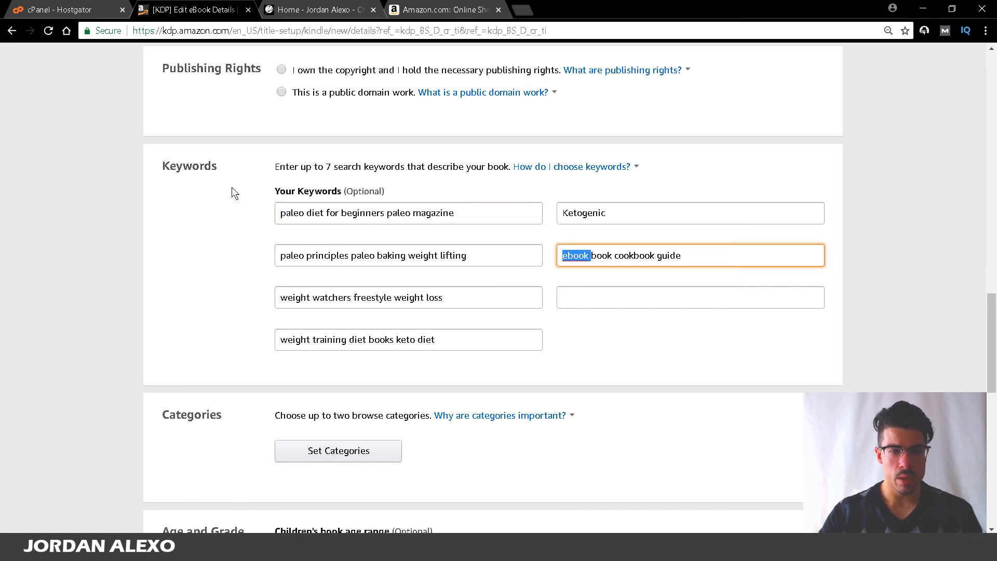
pyautogui.doubleClick(280, 211)
pyautogui.click(573, 254)
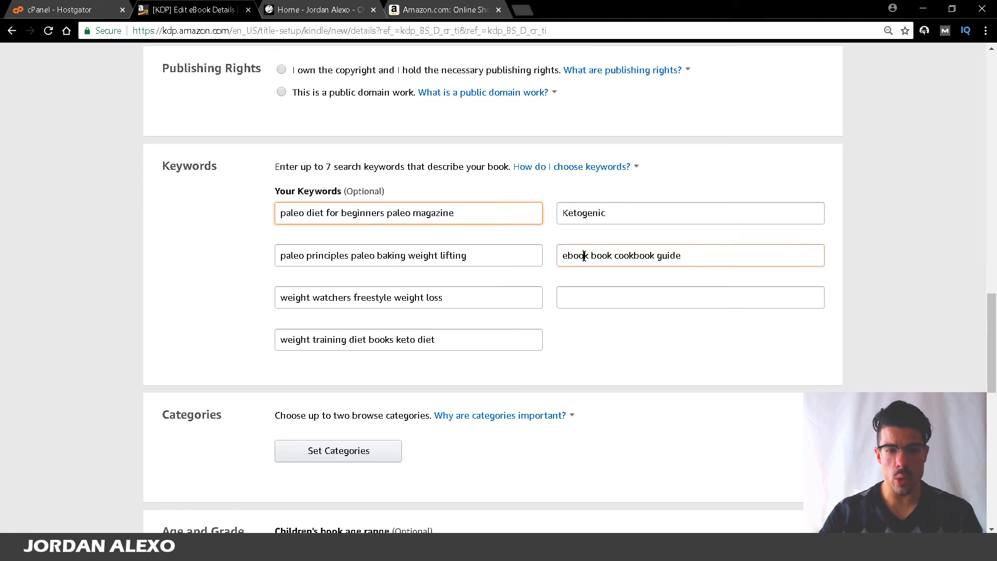
pyautogui.doubleClick(572, 255)
pyautogui.tripleClick(298, 215)
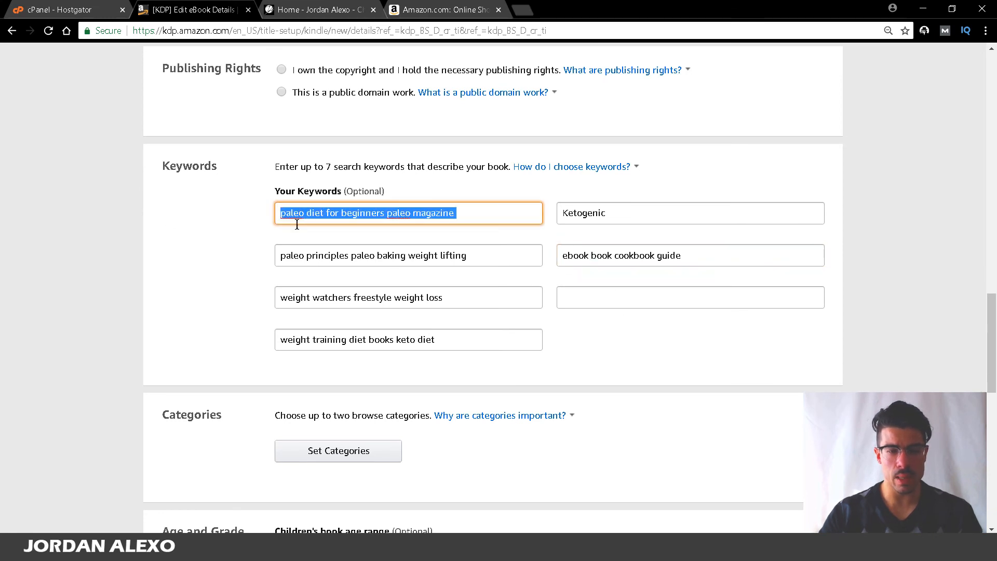
pyautogui.click(441, 241)
pyautogui.tripleClick(698, 255)
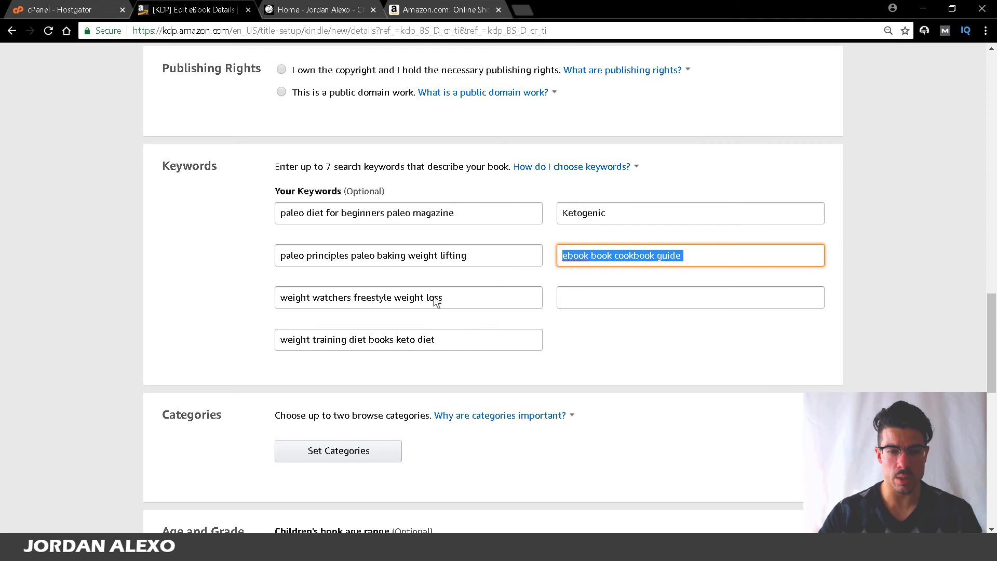
pyautogui.click(286, 215)
pyautogui.doubleClick(295, 212)
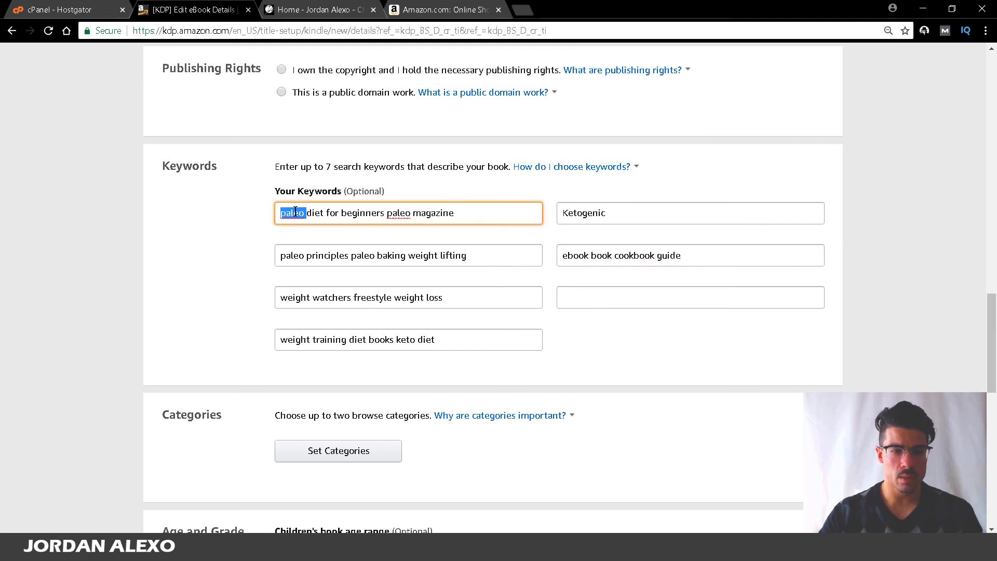
pyautogui.doubleClick(571, 253)
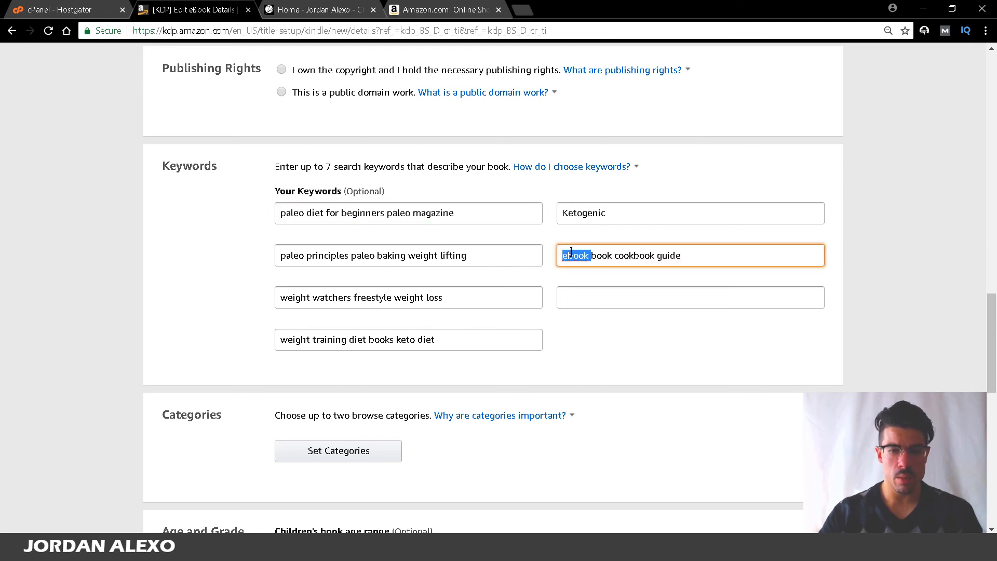
pyautogui.click(292, 212)
pyautogui.doubleClick(292, 212)
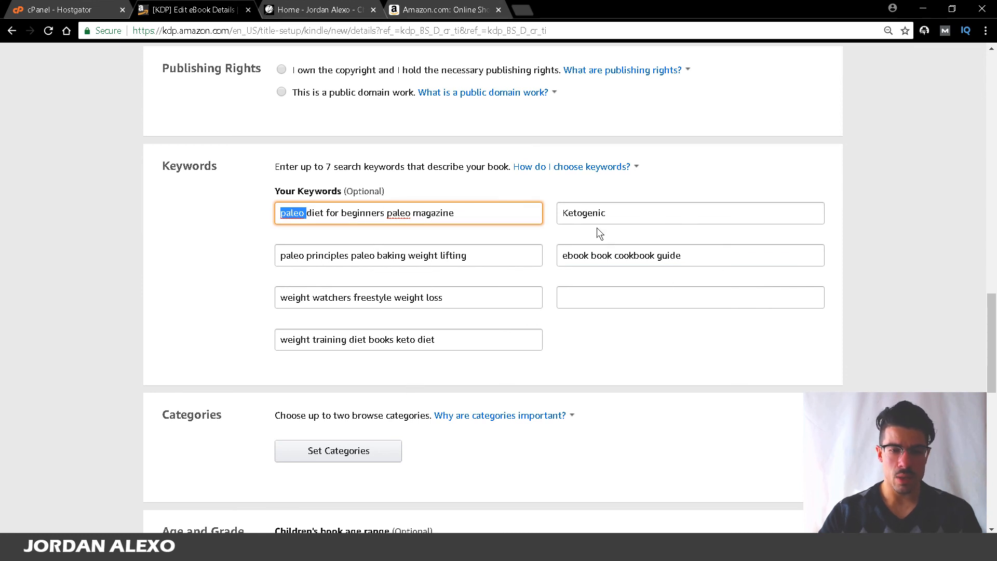
pyautogui.click(647, 256)
pyautogui.hotkey('ctrl', 'a')
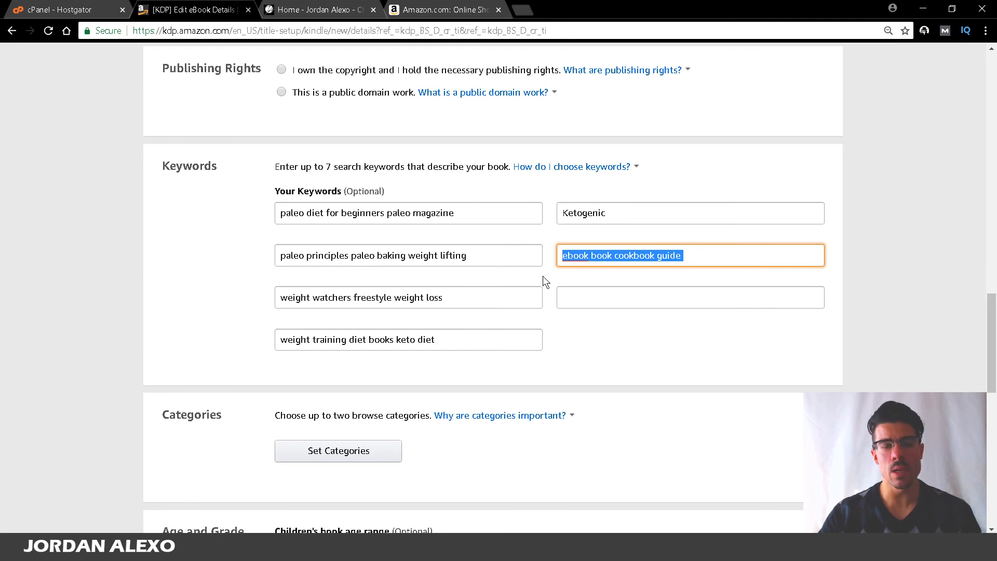
pyautogui.click(750, 258)
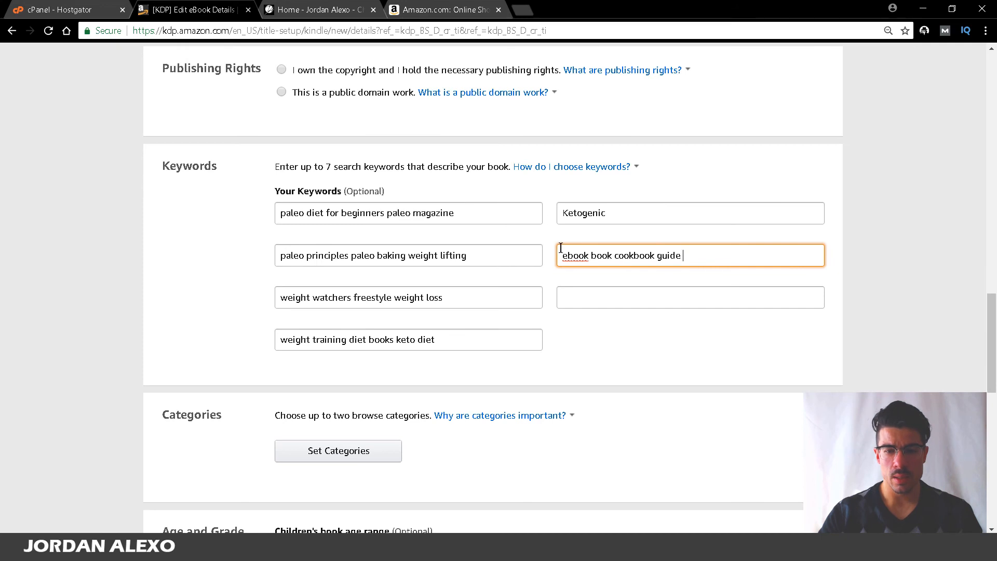
pyautogui.scroll(-1, 995, 320)
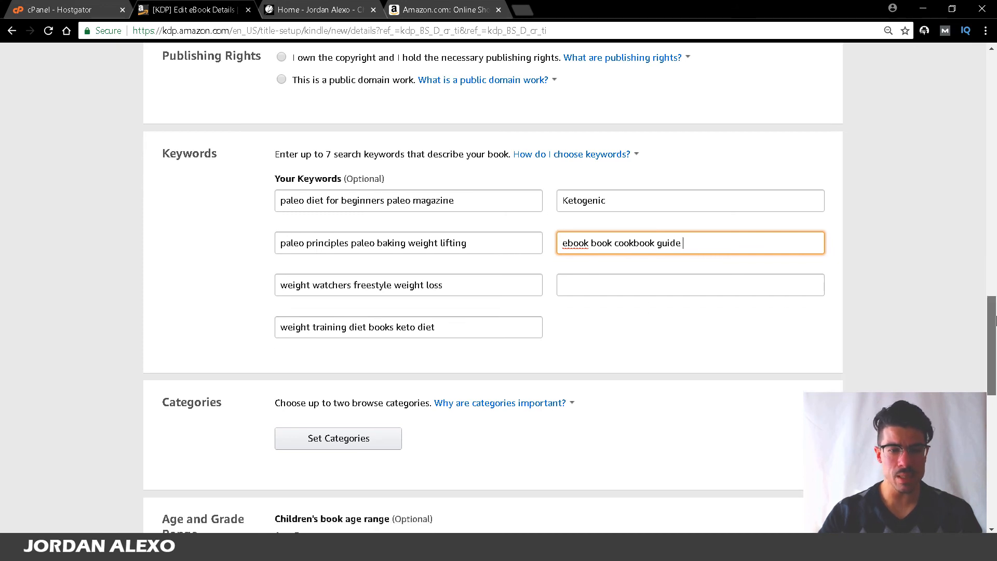
pyautogui.moveTo(994, 320); pyautogui.dragTo(994, 328)
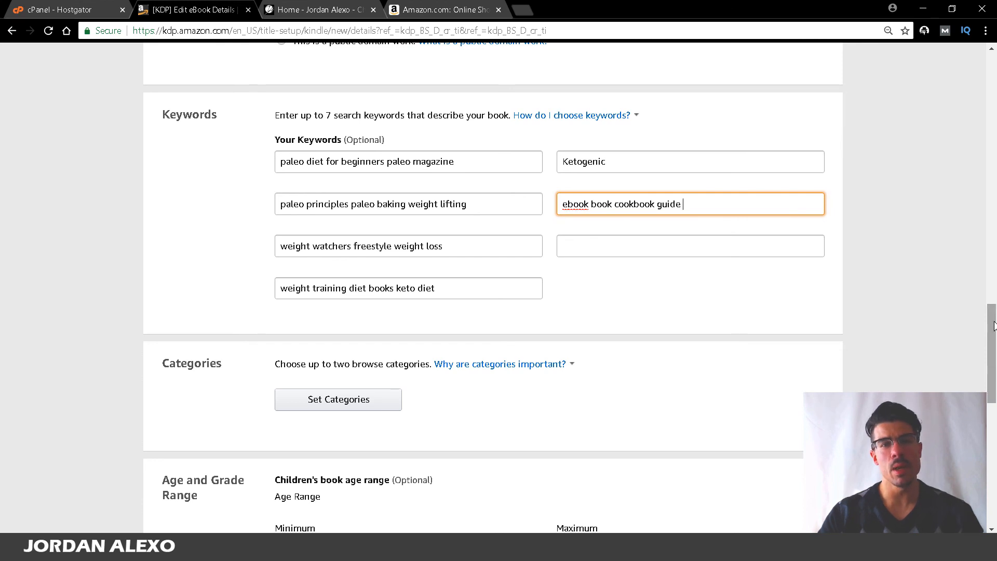
# Step: Switch to the Amazon store and shorten the Kindle Store search phrase to "paleo" to examine its suggestions
pyautogui.click(441, 9)
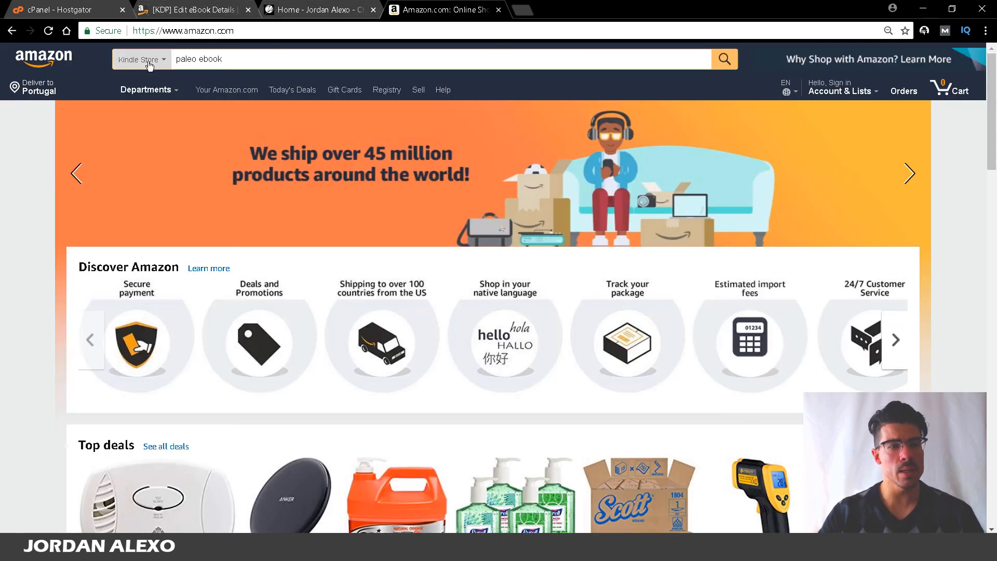
pyautogui.click(232, 59)
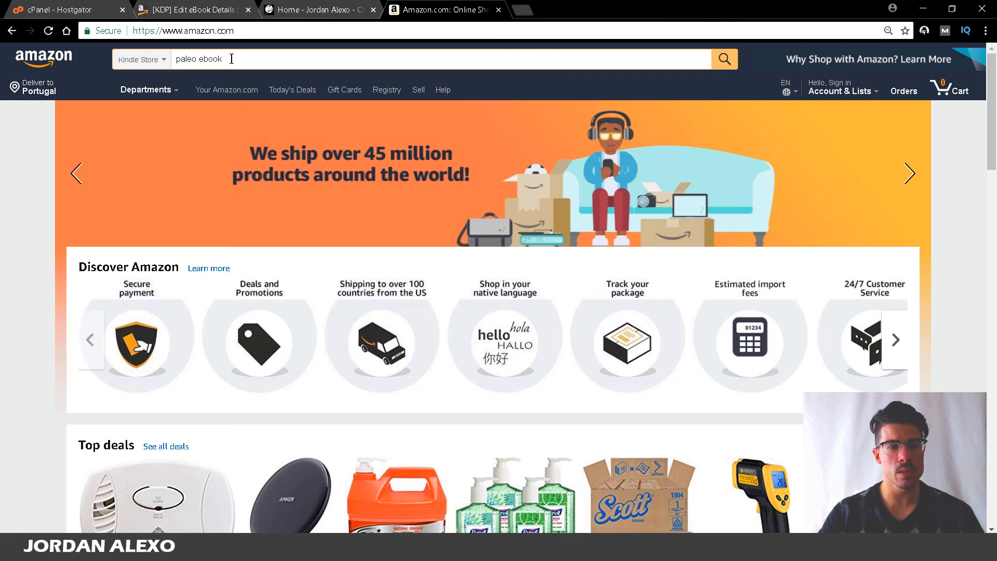
pyautogui.press('BackSpace')
pyautogui.press('BackSpace')
pyautogui.press('BackSpace')
pyautogui.press('BackSpace')
pyautogui.press('BackSpace')
pyautogui.press('BackSpace')
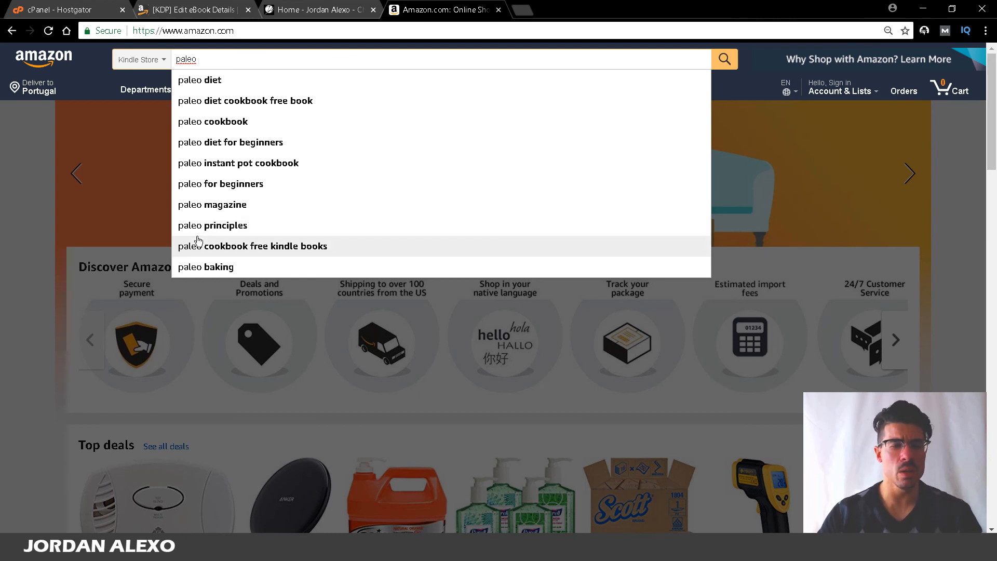
# Step: Return to the KDP eBook details and highlight the keyword "paleo principles paleo baking weight lifting" to examine its phrases
pyautogui.click(213, 10)
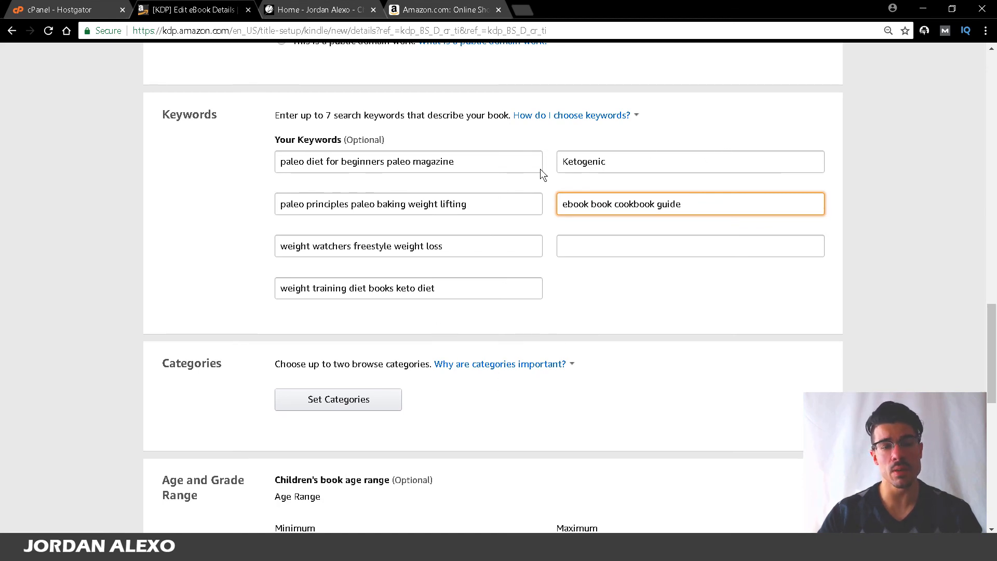
pyautogui.moveTo(494, 204); pyautogui.dragTo(278, 203)
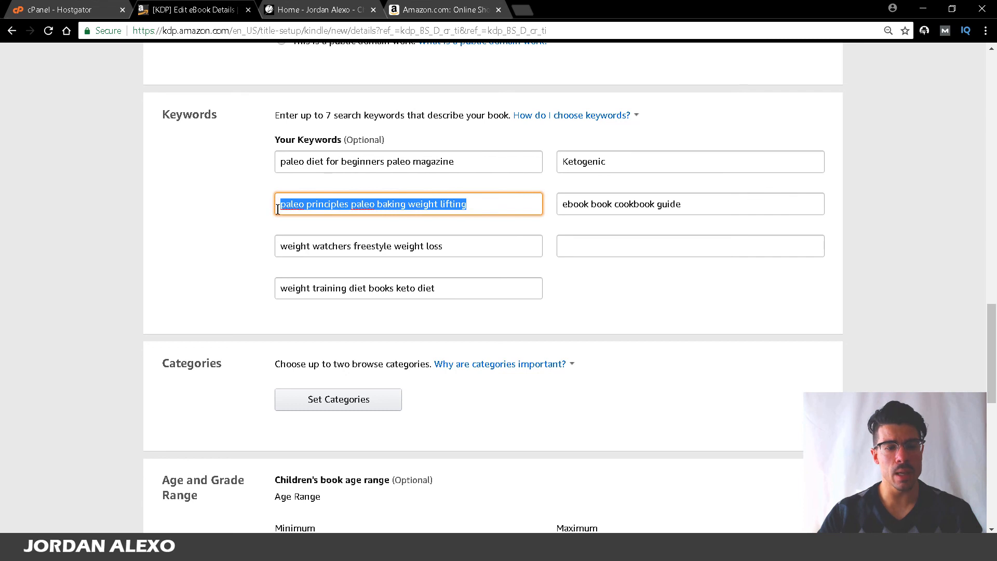